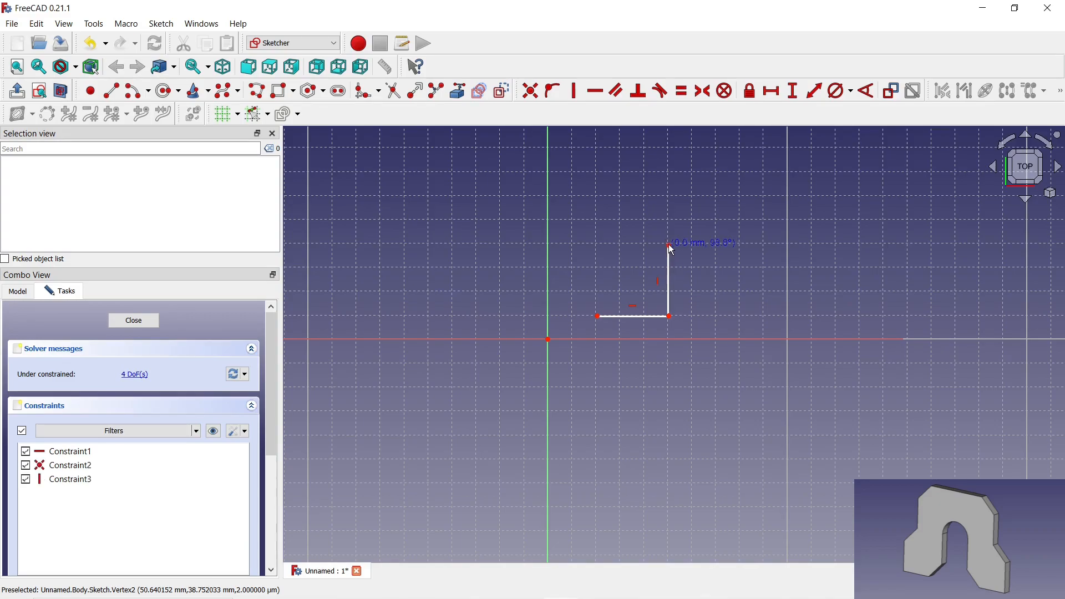
Step: Complete the closed arch profile with a round-topped slot, right leg, sloped shoulders, flat top and left side
{"action": "left_click", "coordinate": [739, 246]}
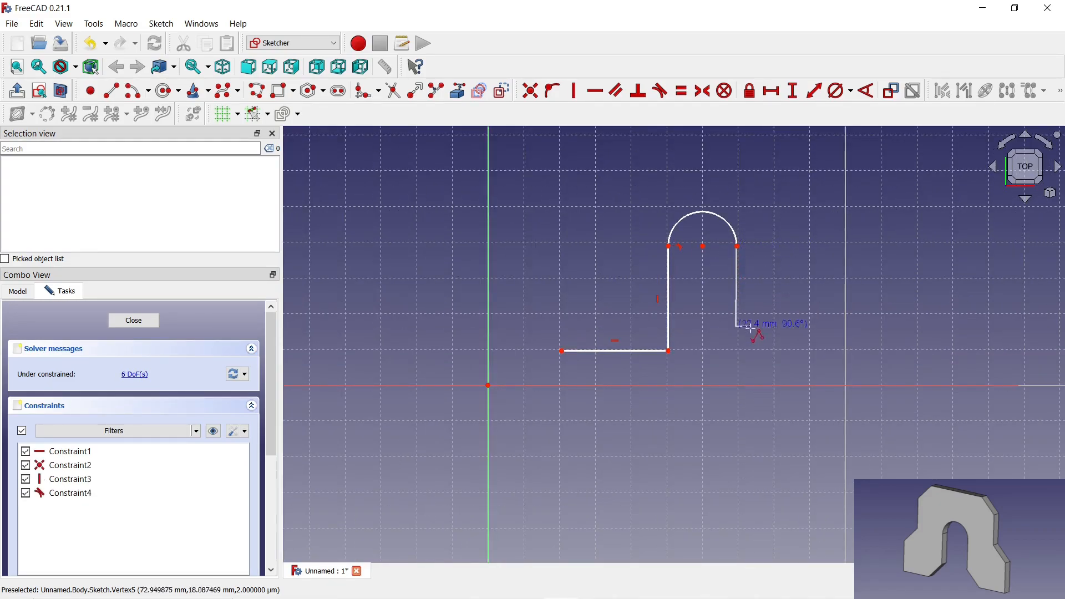
{"action": "left_click", "coordinate": [846, 351]}
{"action": "left_click", "coordinate": [843, 285]}
{"action": "scroll", "coordinate": [816, 242], "scroll_direction": "down", "scroll_amount": 3}
{"action": "left_click", "coordinate": [813, 246]}
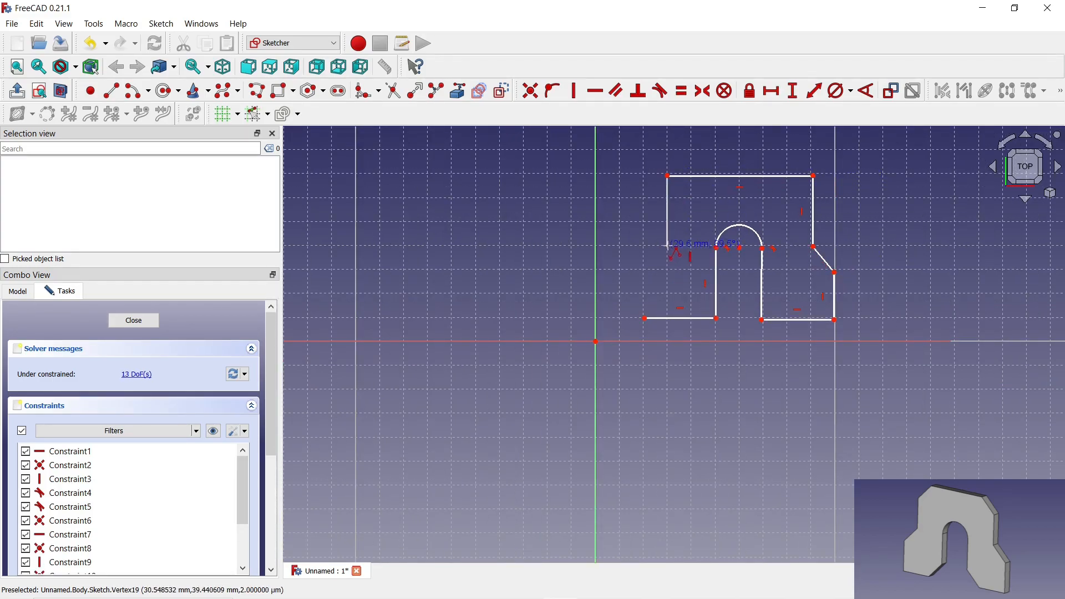
{"action": "scroll", "coordinate": [810, 147], "scroll_direction": "up", "scroll_amount": 3}
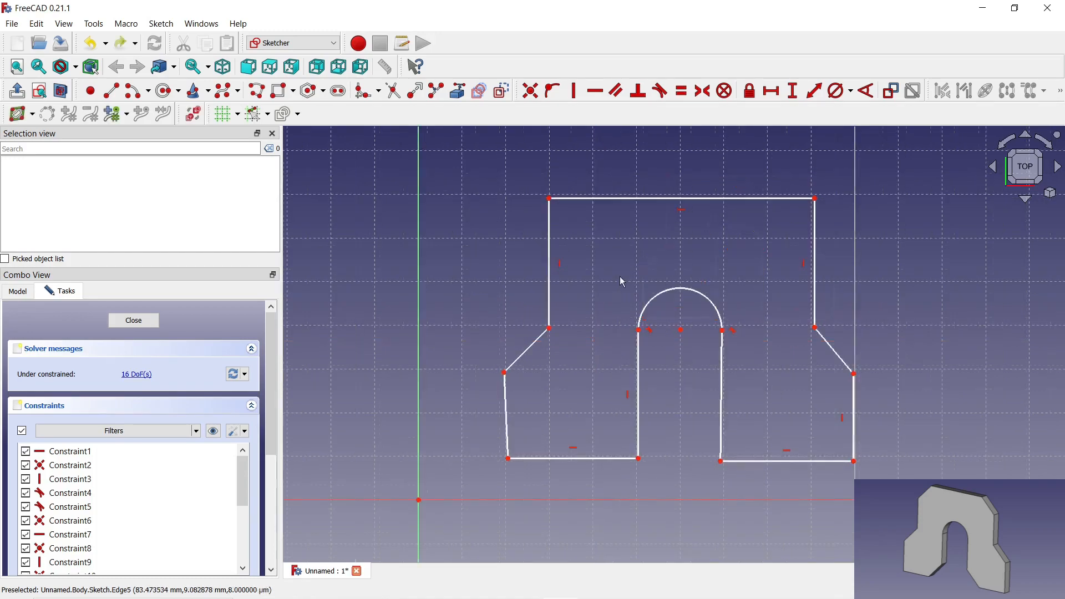
Step: Constrain the profile's top edge to a horizontal length of 60 mm
{"action": "left_click", "coordinate": [770, 90]}
{"action": "left_click", "coordinate": [741, 198]}
{"action": "type", "text": "60.94"}
{"action": "key", "text": "Return"}
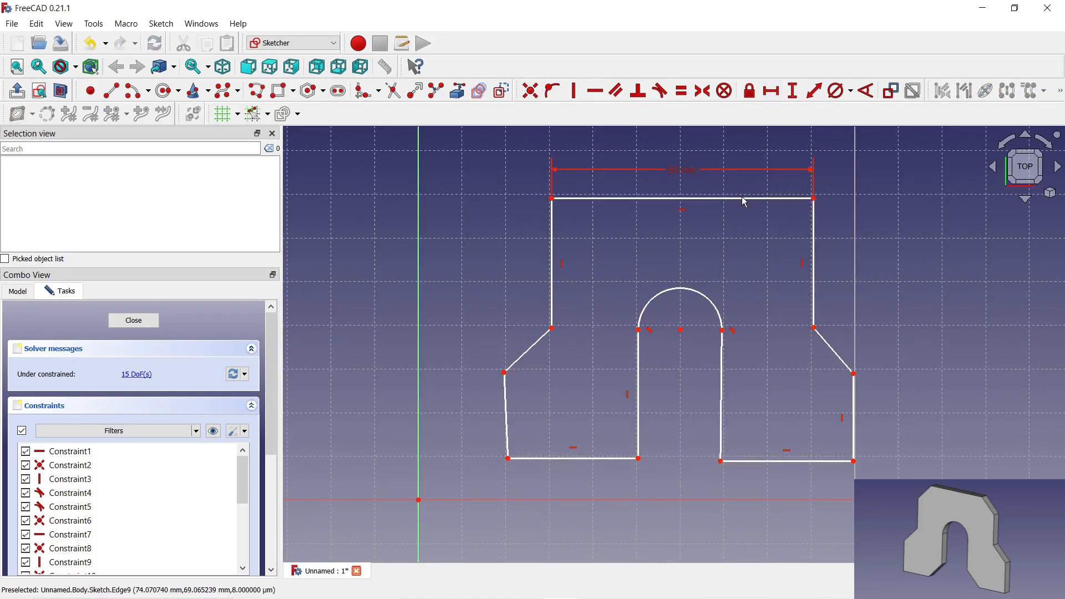
Step: Set the overall bottom width to 80 mm, and make the left outer edge and the slot's right side vertical
{"action": "left_click", "coordinate": [508, 458]}
{"action": "left_click", "coordinate": [854, 462]}
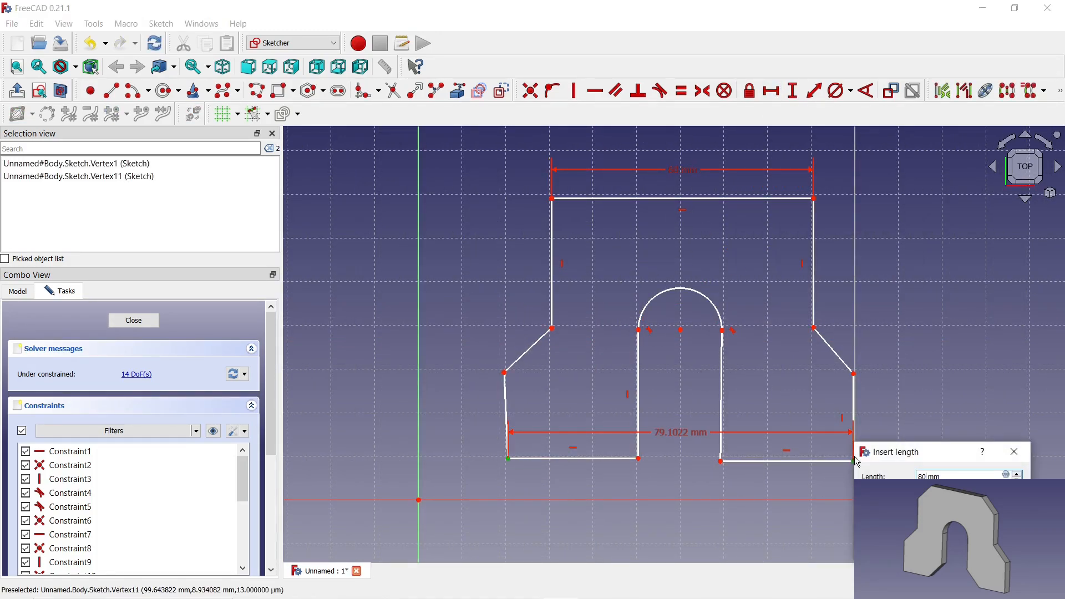
{"action": "type", "text": "80"}
{"action": "key", "text": "Return"}
{"action": "left_click_drag", "start_coordinate": [678, 435], "coordinate": [678, 535]}
{"action": "left_click", "coordinate": [720, 399]}
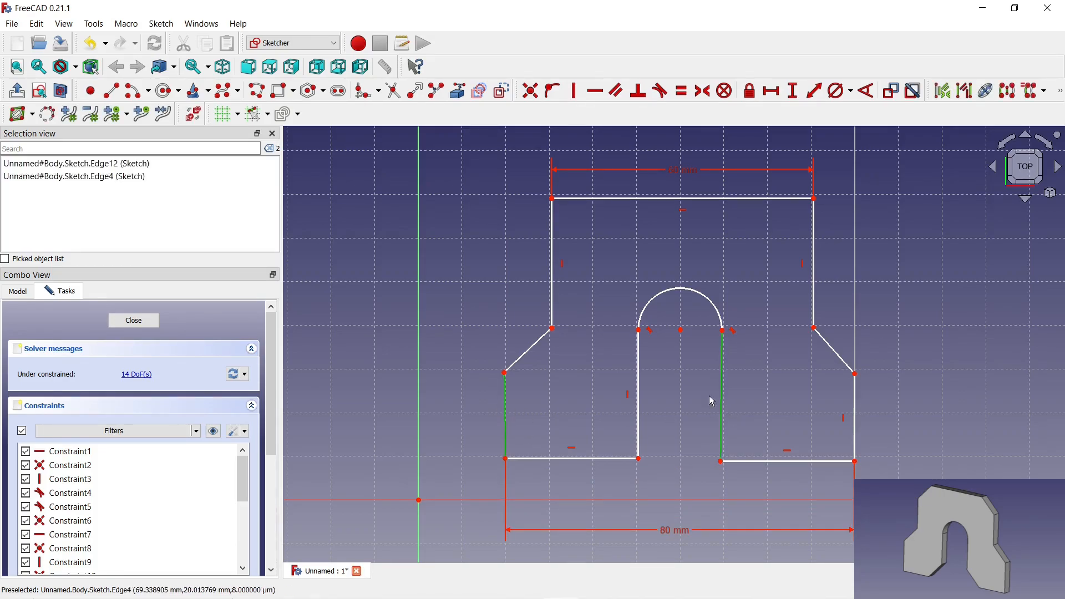
{"action": "left_click", "coordinate": [574, 90]}
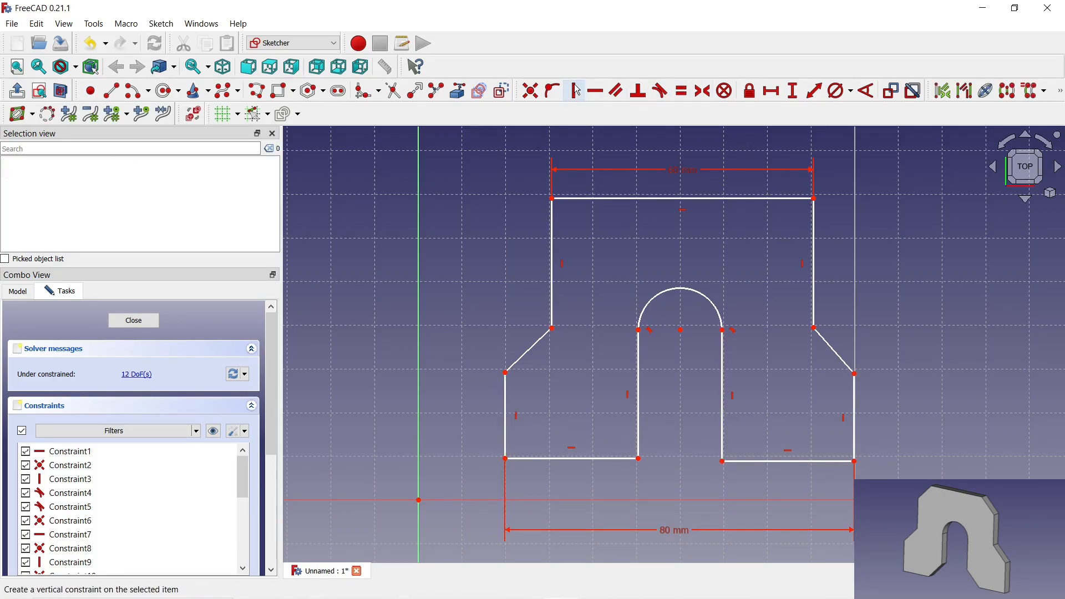
Step: Constrain the right sloped shoulder to a 10 mm horizontal width and a 135° angle with the right outer edge
{"action": "left_click", "coordinate": [772, 90]}
{"action": "left_click", "coordinate": [814, 329]}
{"action": "left_click", "coordinate": [855, 373]}
{"action": "type", "text": "10"}
{"action": "key", "text": "Return"}
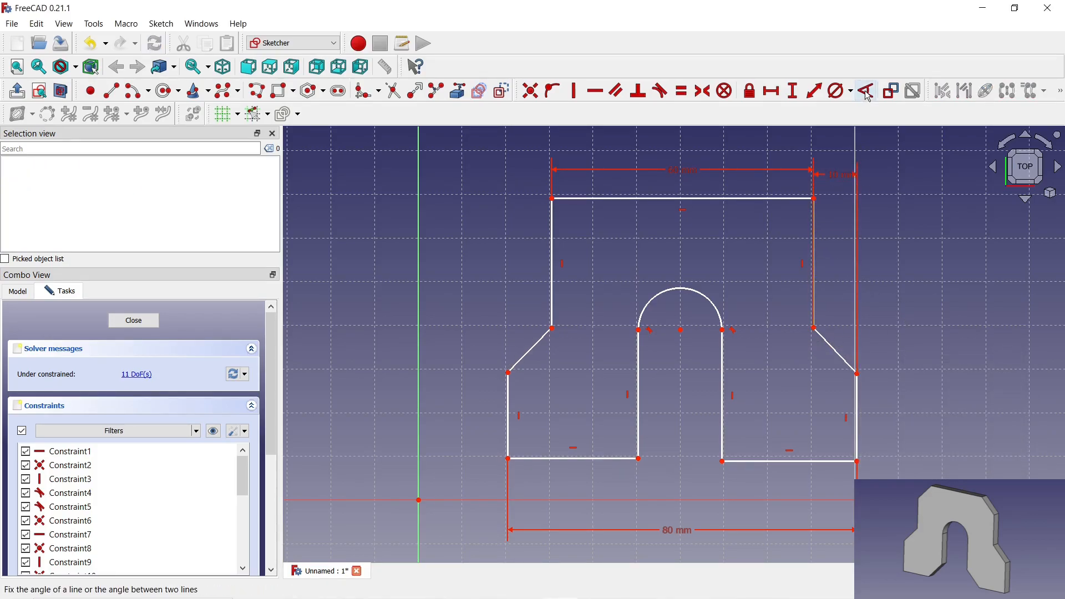
{"action": "left_click", "coordinate": [840, 356]}
{"action": "left_click", "coordinate": [857, 389]}
{"action": "key", "text": "Return"}
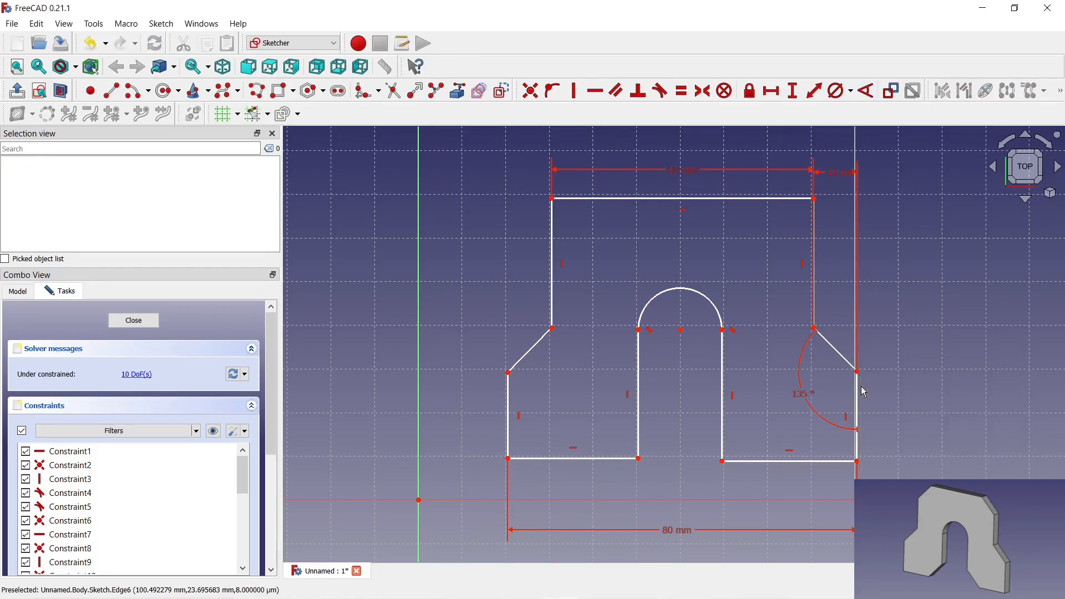
Step: Make the two sloped shoulders, the two upper vertical sides and the two lower outer sides equal in length
{"action": "left_click", "coordinate": [841, 353]}
{"action": "left_click", "coordinate": [681, 90]}
{"action": "left_click", "coordinate": [552, 253]}
{"action": "left_click", "coordinate": [681, 91]}
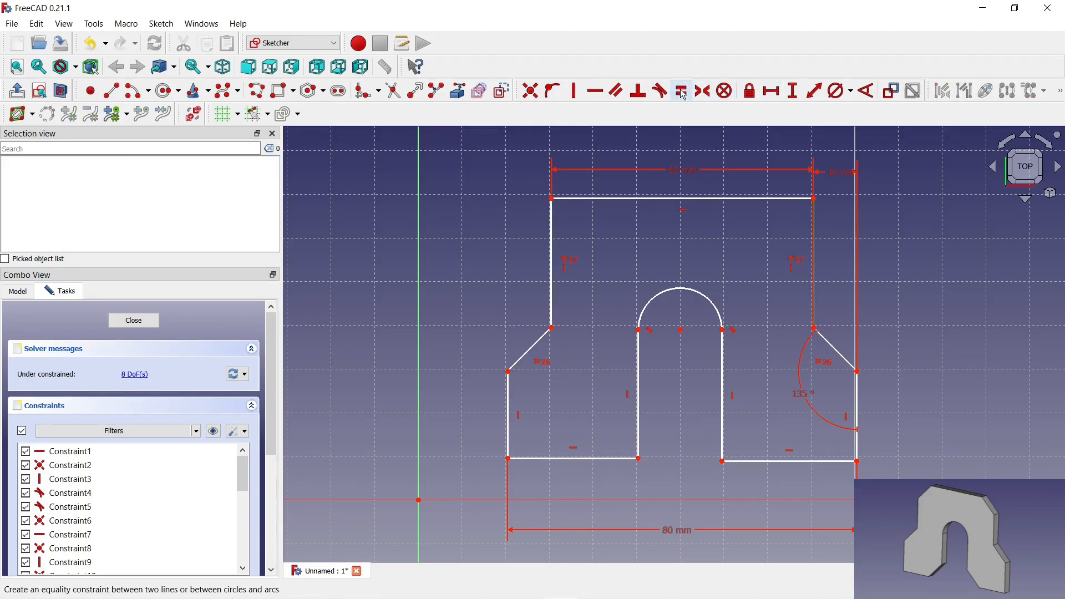
{"action": "left_click", "coordinate": [858, 404]}
{"action": "left_click", "coordinate": [682, 91]}
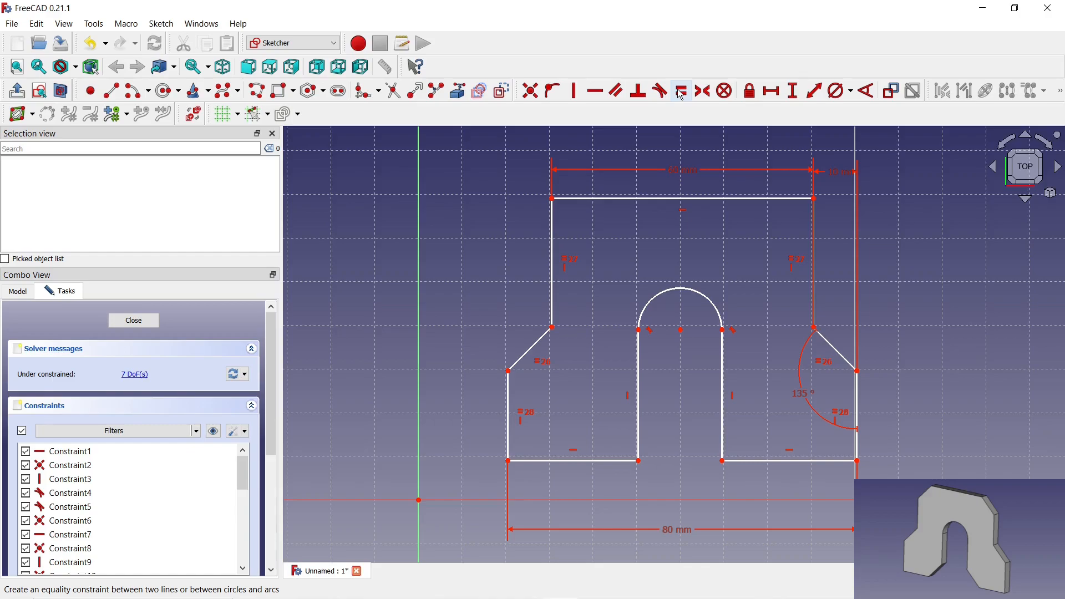
Step: Set the slot arc's diameter to 20 mm and reposition the nearby geometry
{"action": "left_click", "coordinate": [837, 91]}
{"action": "left_click", "coordinate": [712, 301]}
{"action": "type", "text": "20"}
{"action": "key", "text": "Return"}
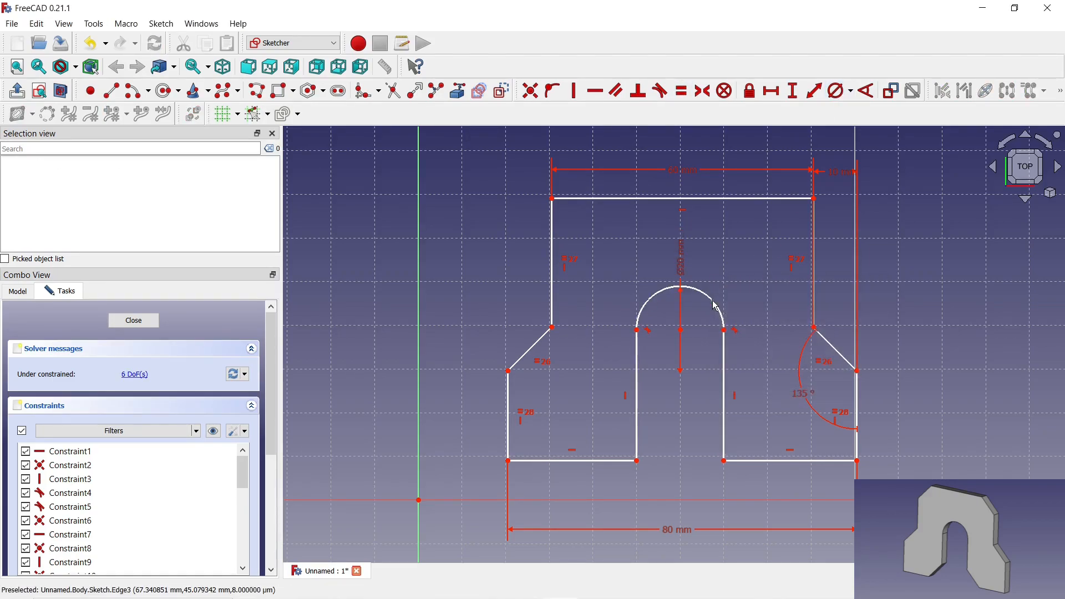
{"action": "mouse_move", "coordinate": [695, 351]}
{"action": "left_mouse_down"}
{"action": "mouse_move", "coordinate": [663, 333]}
{"action": "mouse_move", "coordinate": [682, 333]}
{"action": "mouse_move", "coordinate": [688, 351]}
{"action": "left_mouse_up"}
{"action": "mouse_move", "coordinate": [552, 327]}
{"action": "left_mouse_down"}
{"action": "mouse_move", "coordinate": [552, 306]}
{"action": "mouse_move", "coordinate": [553, 339]}
{"action": "left_mouse_up"}
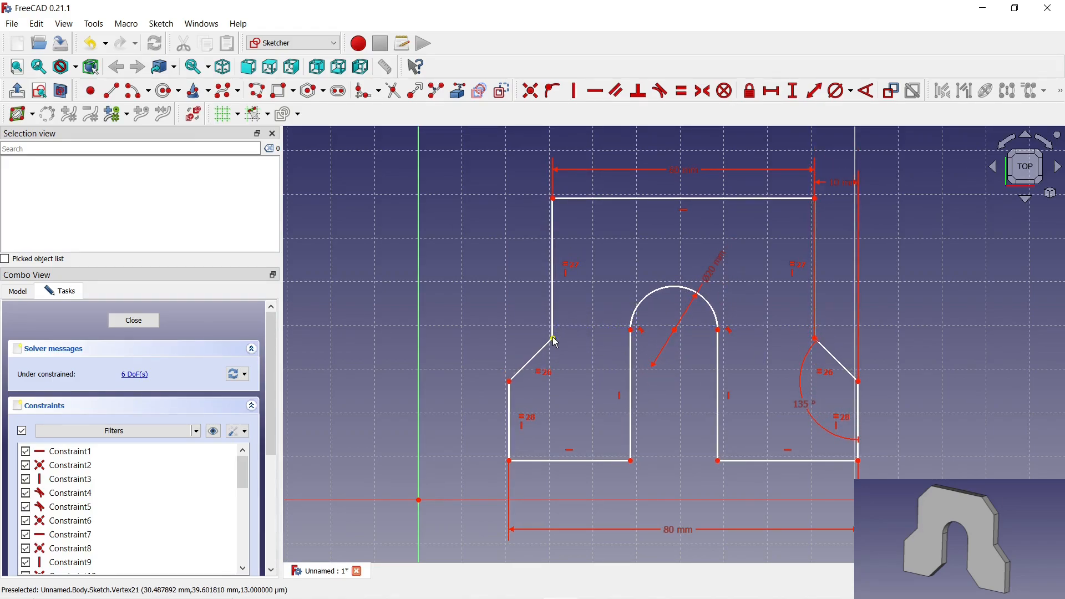
Step: Set the vertical distance from the arc's centre to the slot's bottom-left corner to 30 mm
{"action": "left_click", "coordinate": [673, 330]}
{"action": "left_click", "coordinate": [632, 461]}
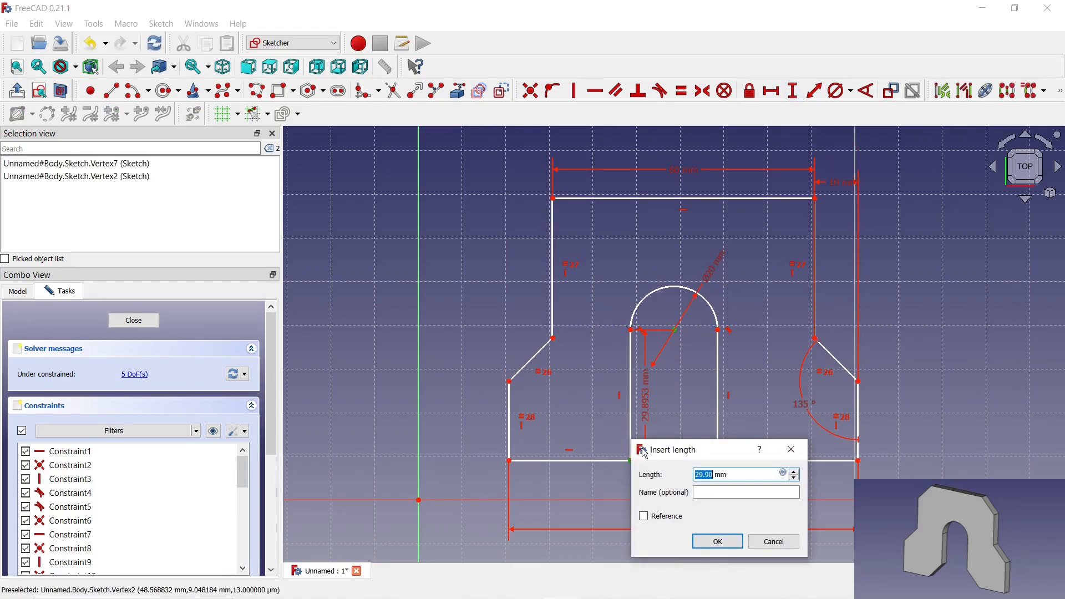
{"action": "type", "text": "30"}
{"action": "key", "text": "Return"}
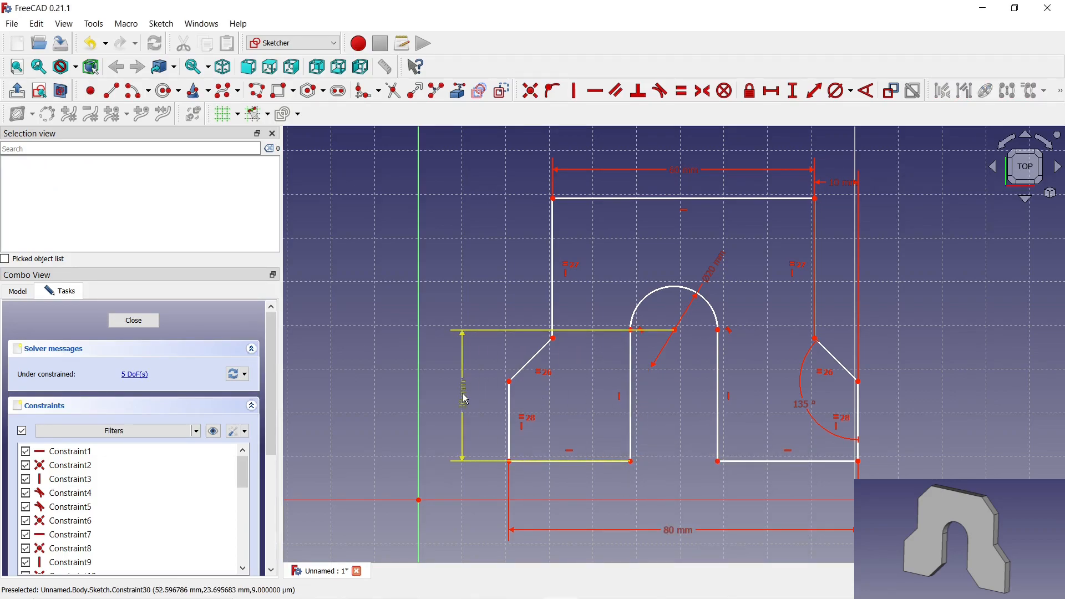
Step: Make the slot's left side equal in length to both the upper left side and the bottom edge of the left leg
{"action": "left_click", "coordinate": [636, 397]}
{"action": "left_click", "coordinate": [553, 288]}
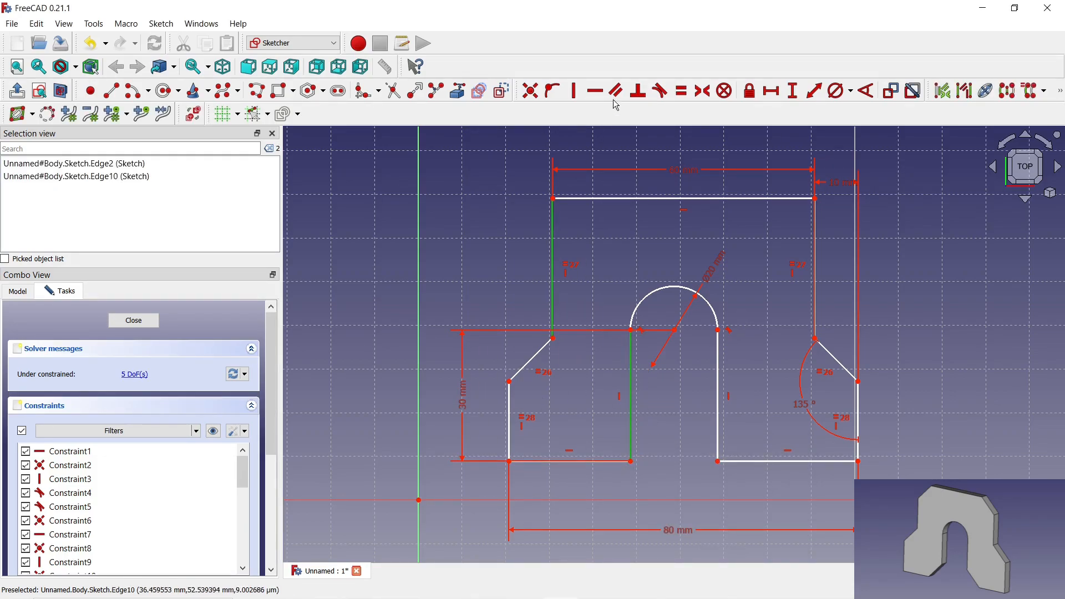
{"action": "left_click", "coordinate": [682, 91]}
{"action": "left_click", "coordinate": [636, 388]}
{"action": "left_click", "coordinate": [599, 460]}
{"action": "left_click", "coordinate": [682, 91]}
{"action": "mouse_move", "coordinate": [693, 288]}
{"action": "left_mouse_down"}
{"action": "mouse_move", "coordinate": [691, 311]}
{"action": "mouse_move", "coordinate": [635, 312]}
{"action": "mouse_move", "coordinate": [656, 340]}
{"action": "left_mouse_up"}
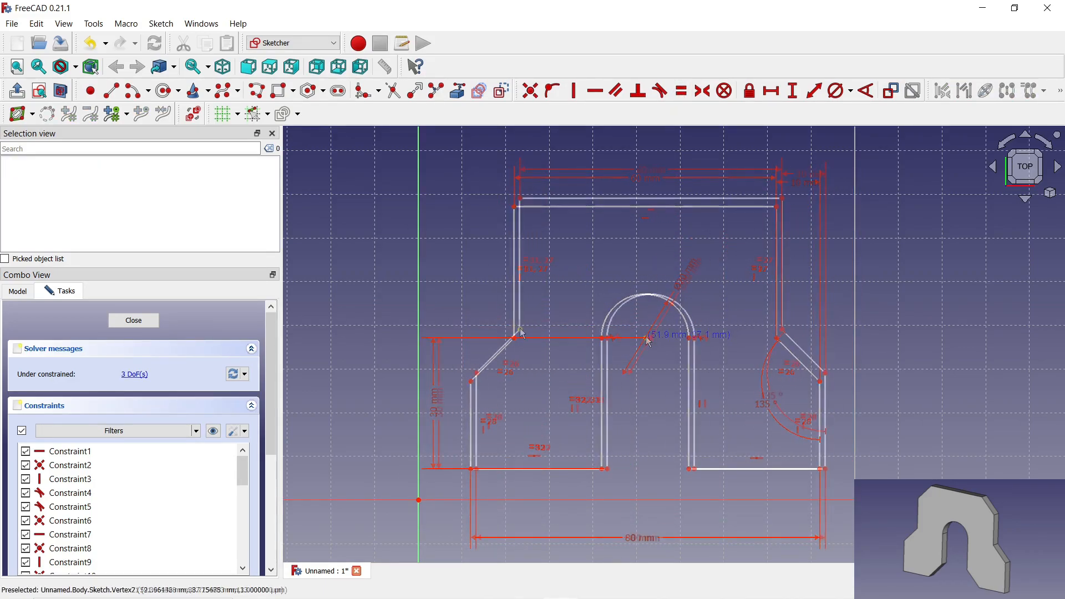
Step: Set the left outer edge's vertical length to 20 mm and rearrange the dimensions beside the profile
{"action": "left_click", "coordinate": [793, 91]}
{"action": "left_click", "coordinate": [478, 416]}
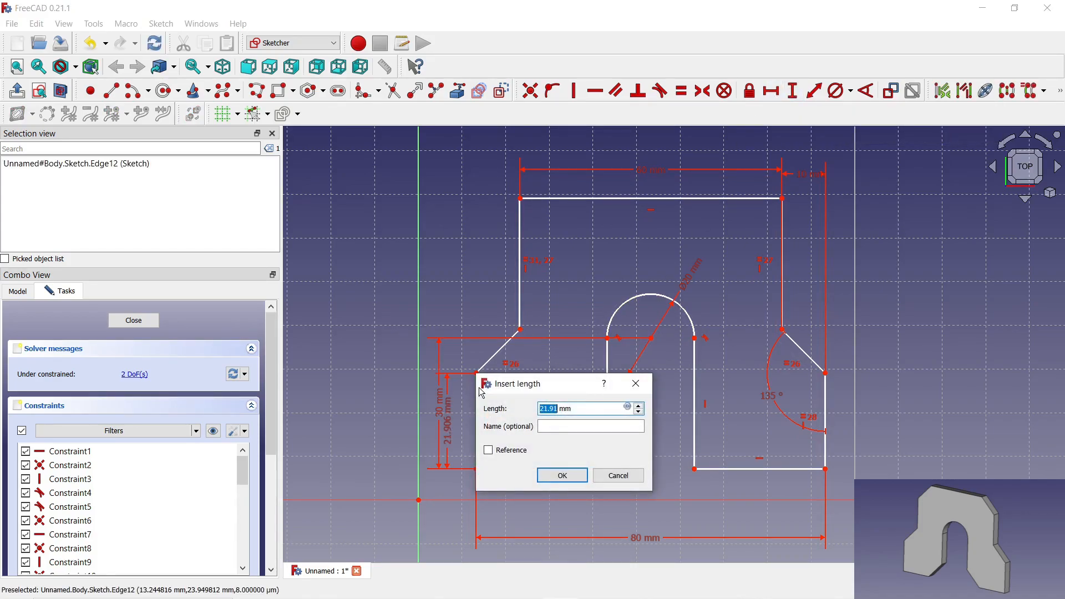
{"action": "type", "text": "20"}
{"action": "key", "text": "Return"}
{"action": "right_click", "coordinate": [480, 355]}
{"action": "left_click_drag", "start_coordinate": [439, 395], "coordinate": [385, 392]}
Step: Make the slot arc's centre coincident with the sketch origin
{"action": "mouse_move", "coordinate": [650, 331]}
{"action": "left_mouse_down"}
{"action": "mouse_move", "coordinate": [639, 332]}
{"action": "mouse_move", "coordinate": [661, 326]}
{"action": "left_mouse_up"}
{"action": "left_click", "coordinate": [661, 326]}
{"action": "scroll", "coordinate": [715, 216], "scroll_direction": "down", "scroll_amount": 2}
{"action": "left_click", "coordinate": [517, 405]}
{"action": "left_click", "coordinate": [530, 91]}
{"action": "scroll", "coordinate": [508, 372], "scroll_direction": "up", "scroll_amount": 2}
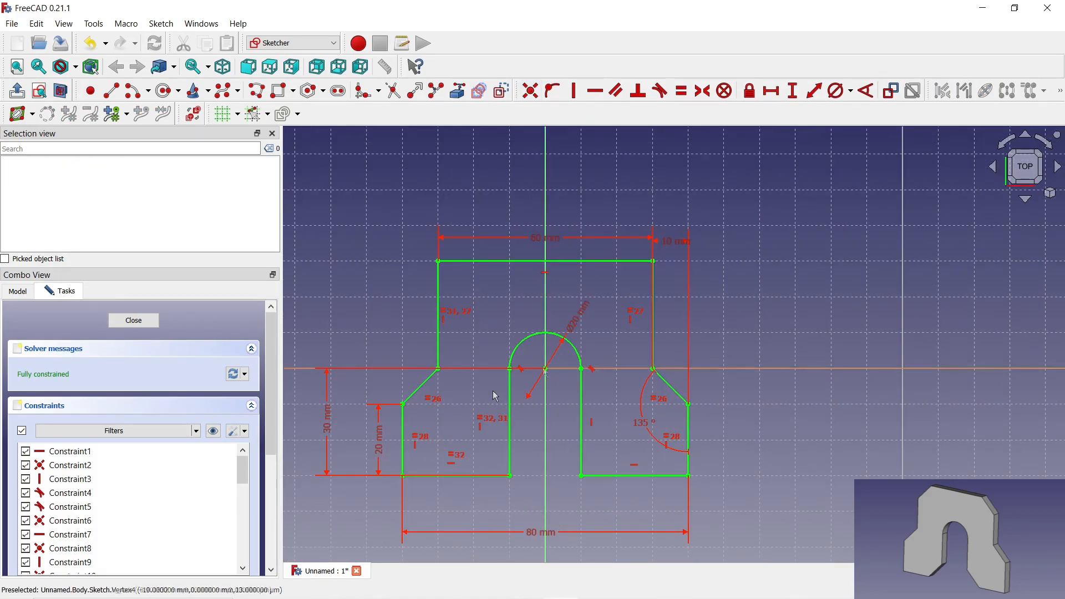
Step: Finish the sketch and pad the profile 5 mm
{"action": "left_click", "coordinate": [147, 320]}
{"action": "left_click", "coordinate": [288, 91]}
{"action": "type", "text": "10"}
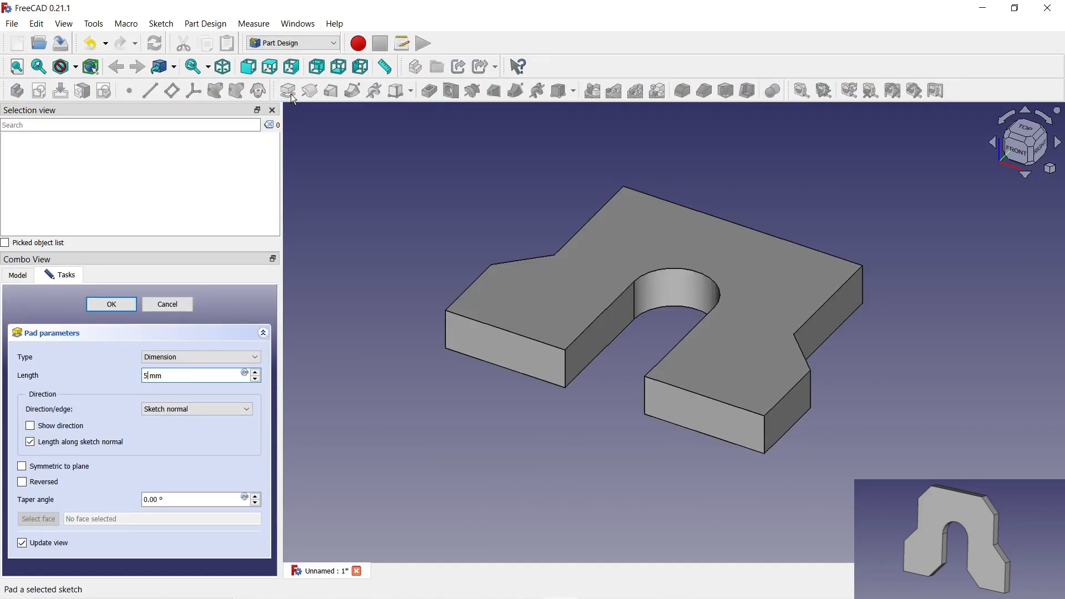
{"action": "key", "text": "Return"}
Step: Chamfer four corner edges running through the plate's thickness with a size of 10 mm
{"action": "left_click", "coordinate": [571, 379]}
{"action": "middle_click_drag", "start_coordinate": [591, 386], "coordinate": [768, 411]}
{"action": "left_click", "coordinate": [768, 410], "text": "ctrl"}
{"action": "middle_click_drag", "start_coordinate": [601, 230], "coordinate": [563, 226]}
{"action": "left_click", "coordinate": [589, 486], "text": "ctrl"}
{"action": "left_click", "coordinate": [624, 351], "text": "ctrl"}
{"action": "left_click", "coordinate": [700, 95]}
{"action": "type", "text": "10"}
{"action": "left_click", "coordinate": [115, 304]}
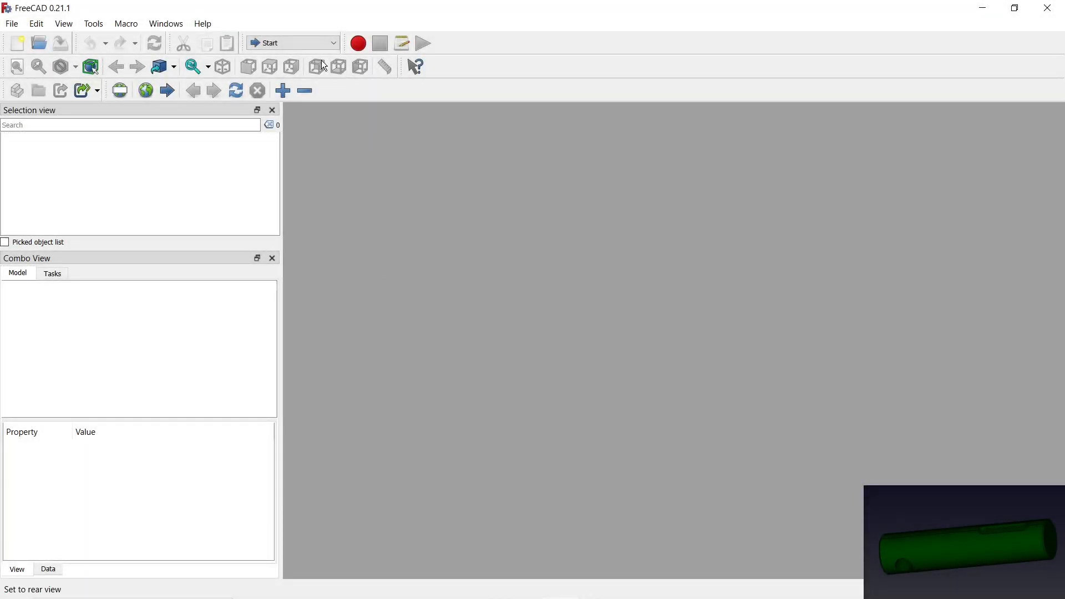
Step: In the Part Design workbench, create a body and start a sketch on the XY plane
{"action": "left_click", "coordinate": [328, 42]}
{"action": "left_click", "coordinate": [318, 125]}
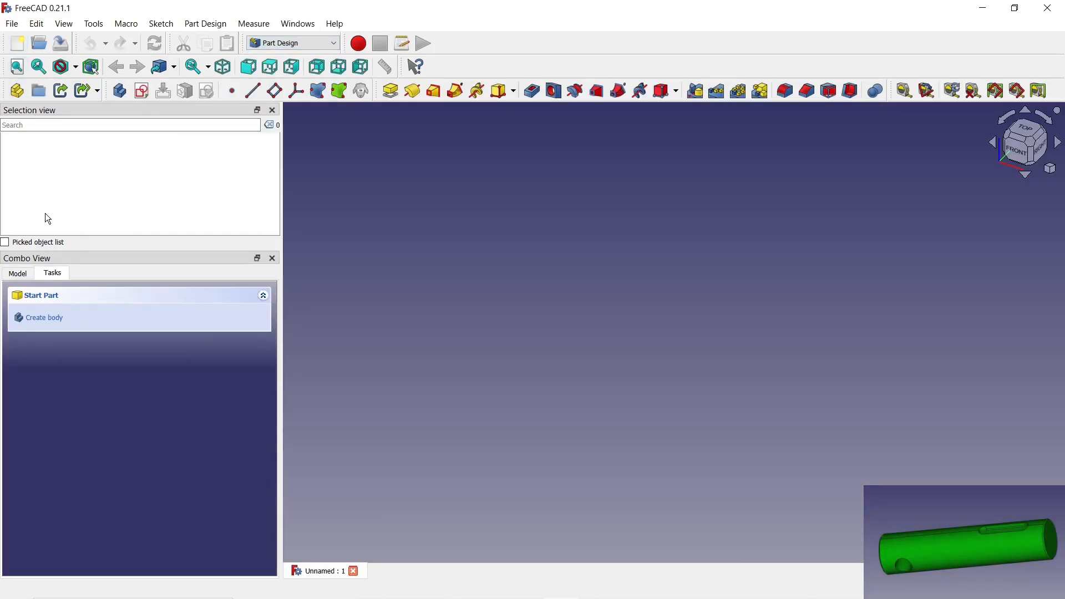
{"action": "left_click", "coordinate": [45, 317]}
{"action": "left_click", "coordinate": [37, 316]}
{"action": "left_click", "coordinate": [102, 302]}
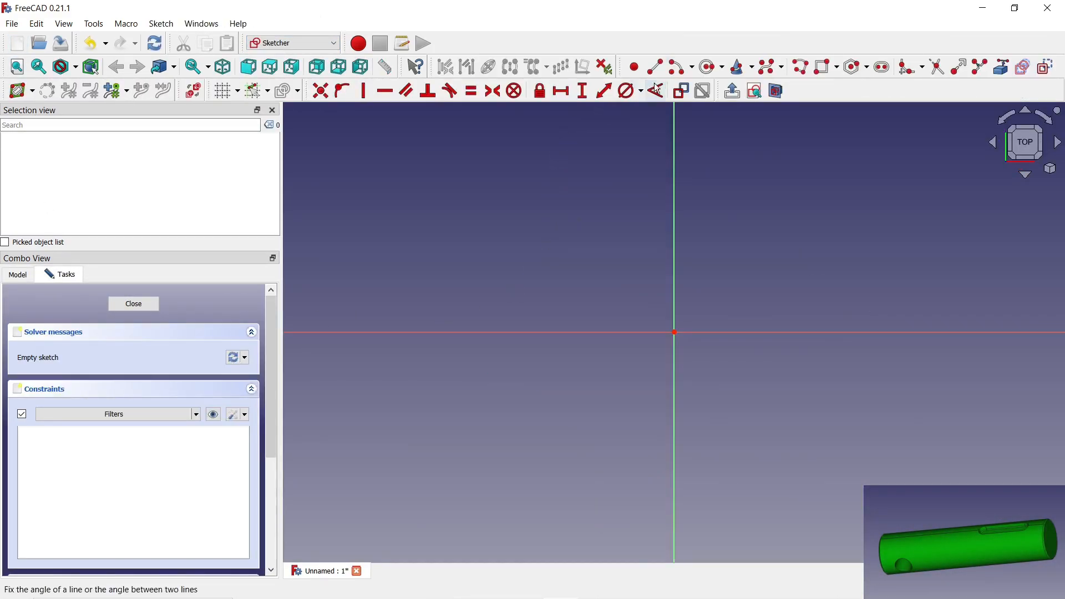
Step: Draw a circle centred on the origin with a diameter of 35 mm
{"action": "left_click", "coordinate": [712, 66]}
{"action": "left_click", "coordinate": [675, 332]}
{"action": "left_click", "coordinate": [575, 268]}
{"action": "left_click", "coordinate": [629, 91]}
{"action": "left_click", "coordinate": [743, 238]}
{"action": "left_click", "coordinate": [810, 315]}
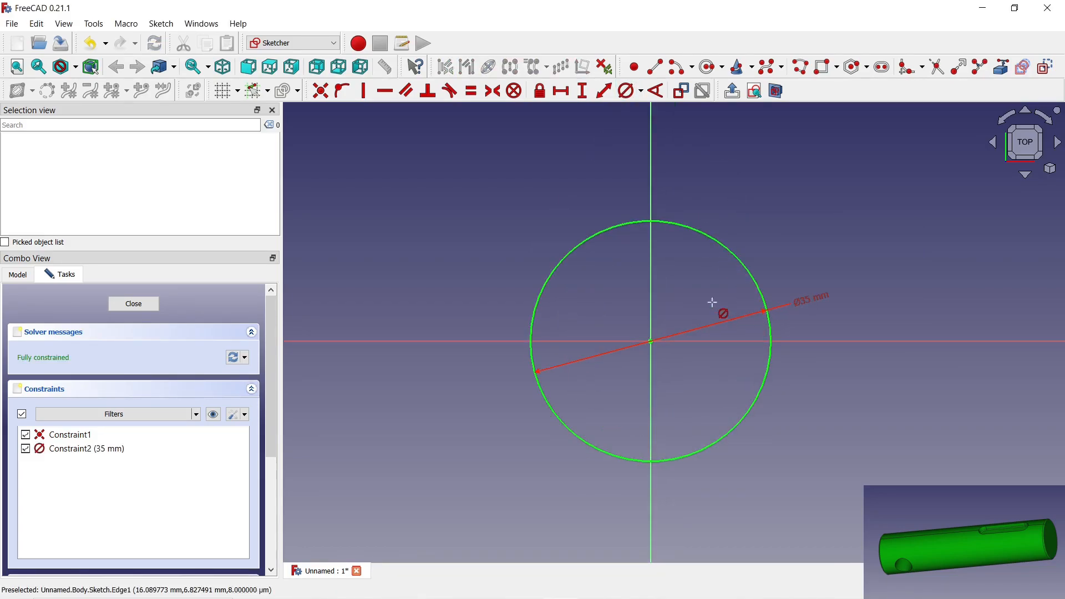
Step: Finish the sketch and pad the circle 150 mm into a shaft
{"action": "left_click", "coordinate": [154, 300]}
{"action": "left_click", "coordinate": [391, 90]}
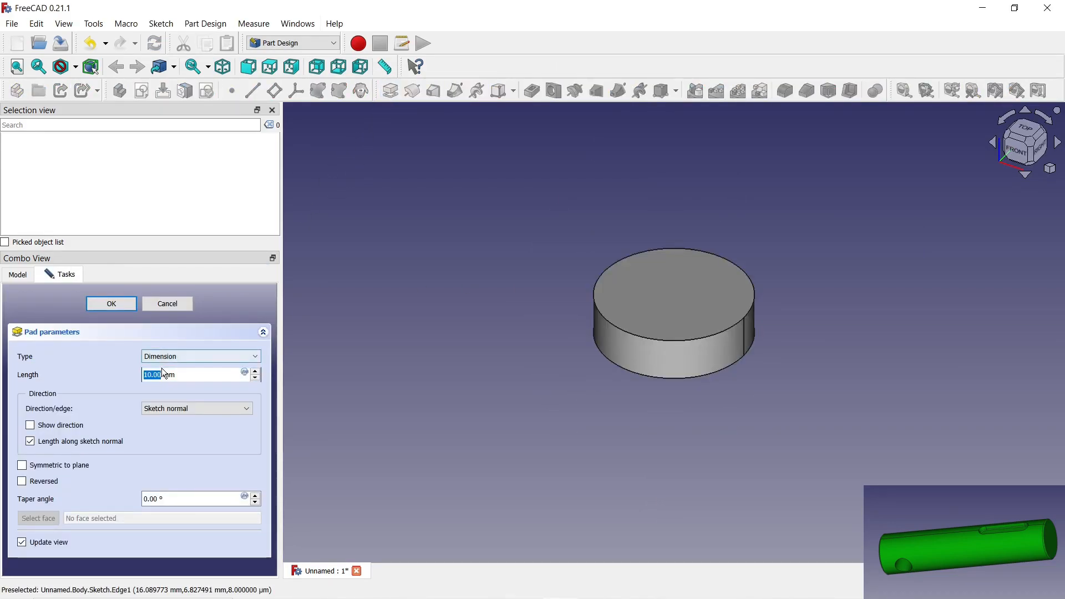
{"action": "left_click", "coordinate": [115, 306]}
Step: Create a datum plane tangent along the shaft from the two end vertices of its seam line, using attachment mode Align O-X-Y
{"action": "scroll", "coordinate": [513, 447], "scroll_direction": "down", "scroll_amount": 5}
{"action": "middle_click_drag", "start_coordinate": [432, 183], "coordinate": [488, 466]}
{"action": "scroll", "coordinate": [600, 495], "scroll_direction": "up", "scroll_amount": 5}
{"action": "left_click", "coordinate": [524, 405]}
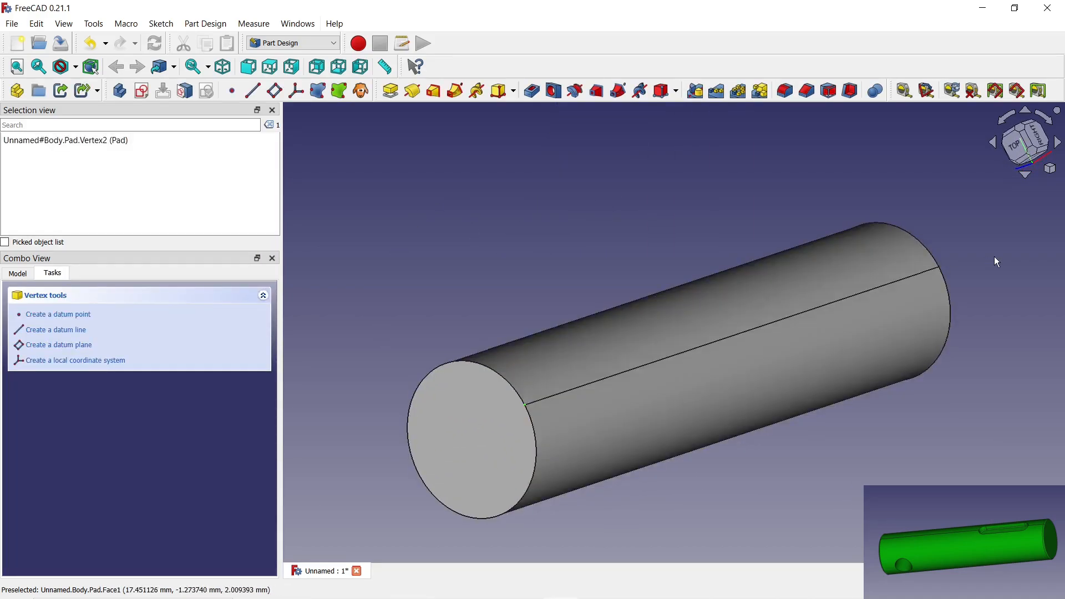
{"action": "middle_click_drag", "start_coordinate": [986, 257], "coordinate": [960, 309]}
{"action": "left_click", "coordinate": [987, 304]}
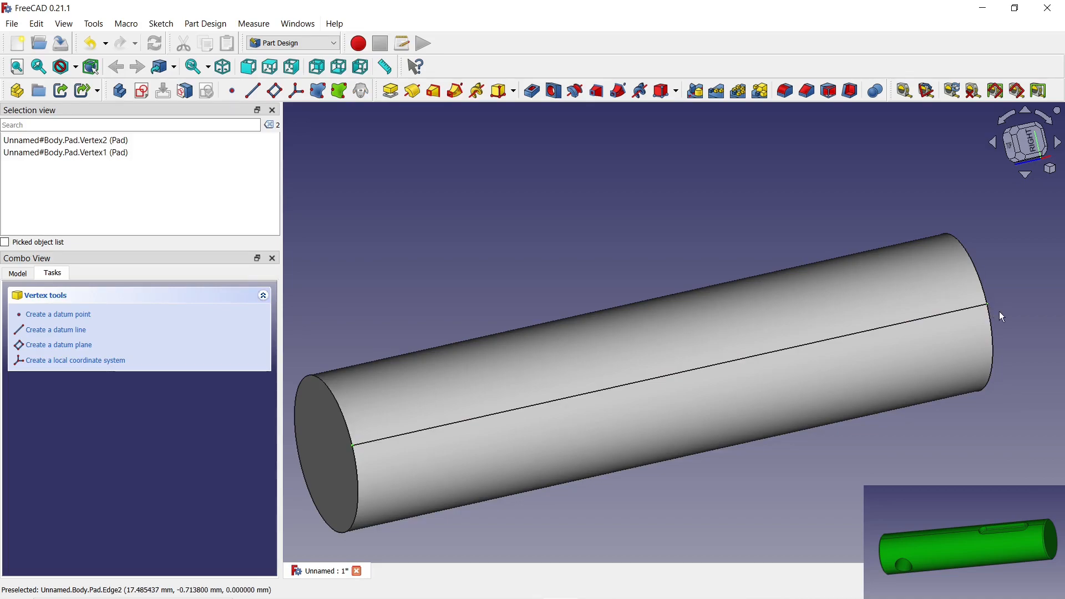
{"action": "scroll", "coordinate": [1021, 304], "scroll_direction": "up", "scroll_amount": 2}
{"action": "scroll", "coordinate": [852, 381], "scroll_direction": "down", "scroll_amount": 4}
{"action": "middle_click_drag", "start_coordinate": [852, 381], "coordinate": [532, 397]}
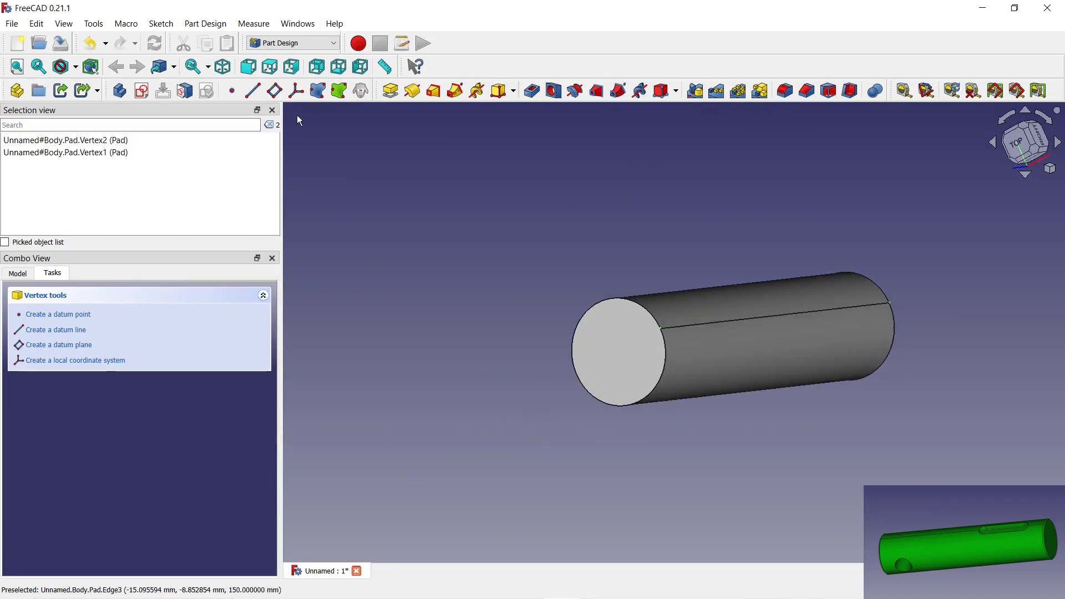
{"action": "left_click", "coordinate": [275, 91]}
{"action": "left_click_drag", "start_coordinate": [245, 484], "coordinate": [245, 490]}
{"action": "left_click", "coordinate": [67, 493]}
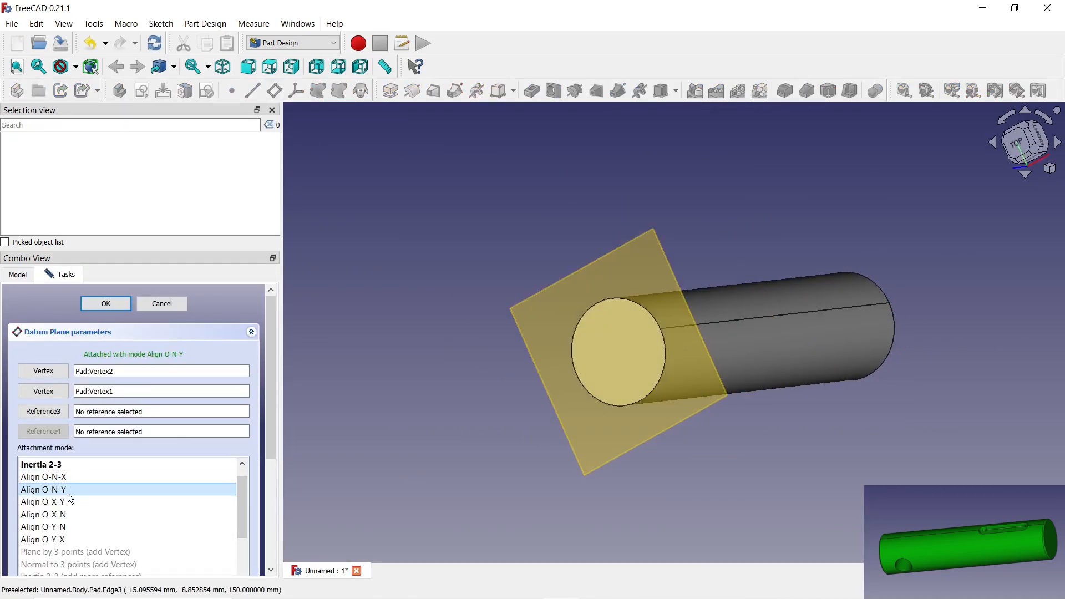
{"action": "left_click", "coordinate": [68, 503]}
{"action": "middle_click_drag", "start_coordinate": [455, 419], "coordinate": [554, 399]}
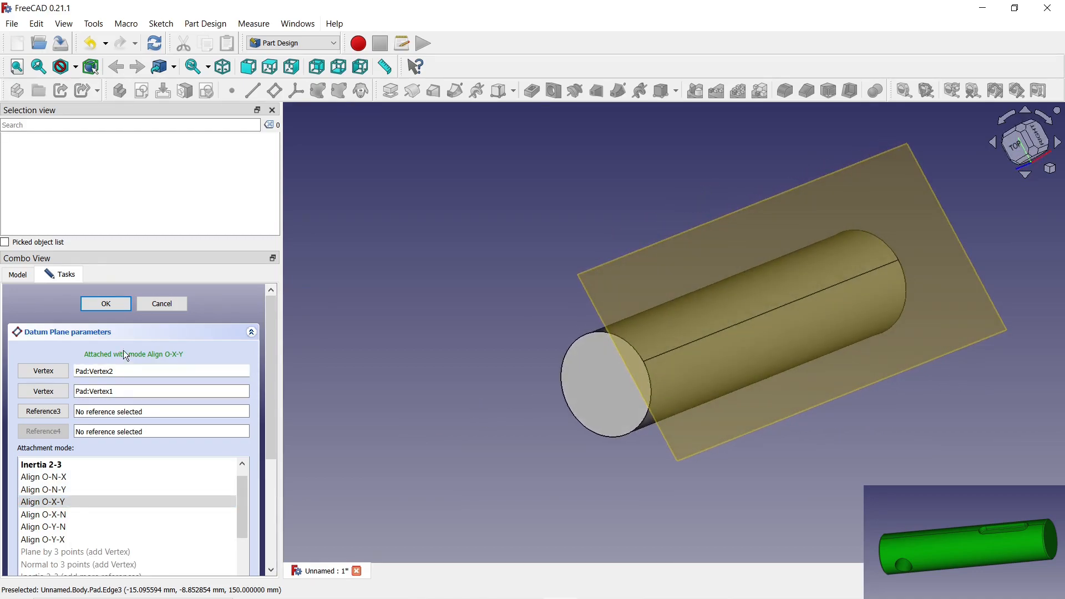
{"action": "left_click", "coordinate": [107, 304]}
Step: Start a sketch on the datum plane and draw a horizontal slot about 25 mm between arc centres, just above the shaft axis
{"action": "left_click", "coordinate": [141, 90]}
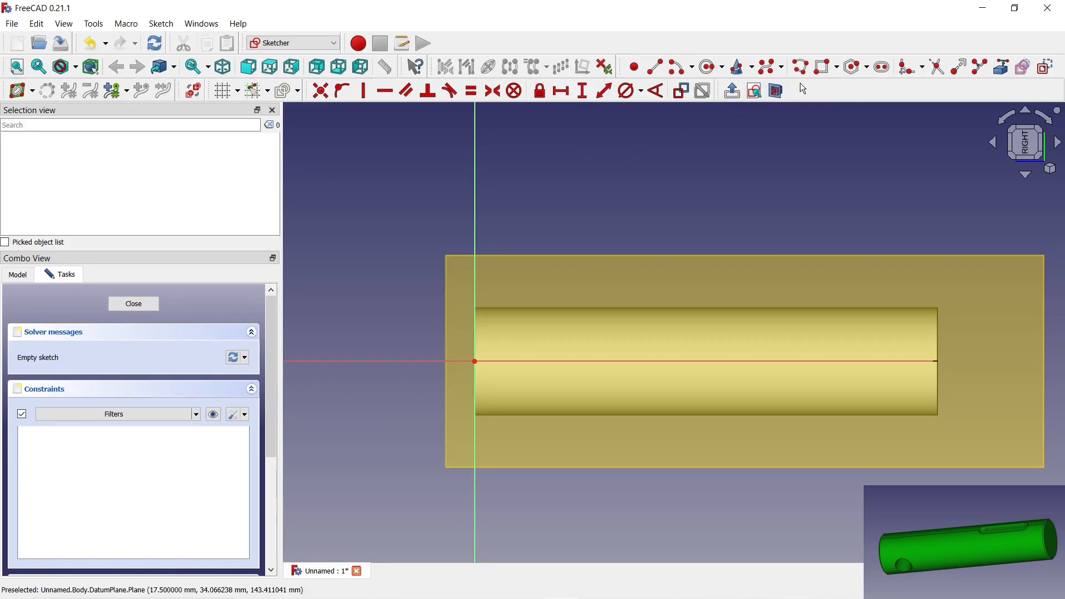
{"action": "left_click", "coordinate": [883, 67]}
{"action": "left_click", "coordinate": [607, 340]}
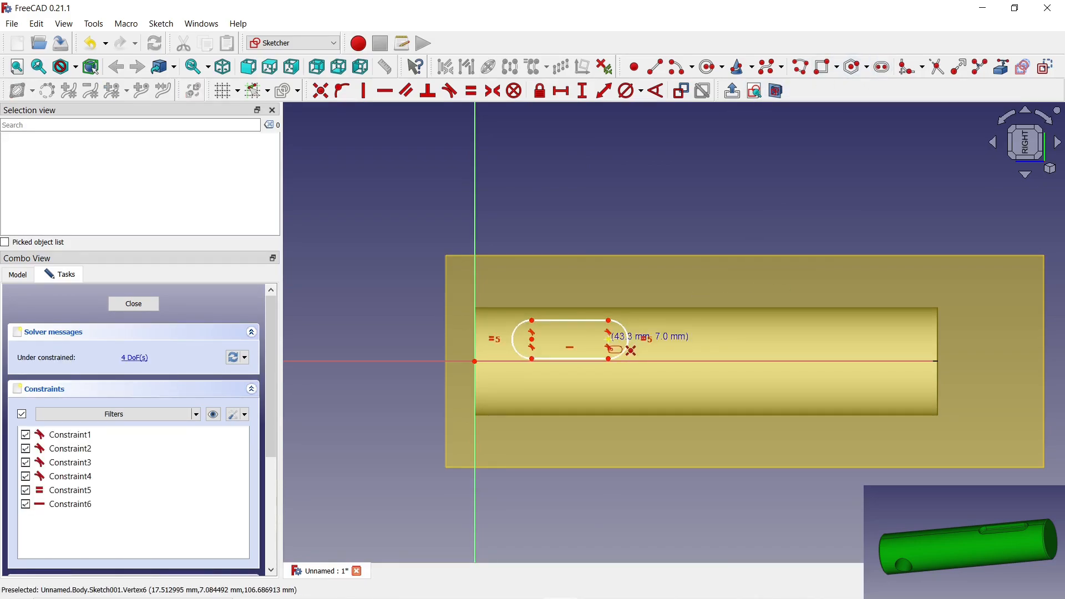
{"action": "scroll", "coordinate": [599, 340], "scroll_direction": "up", "scroll_amount": 3}
Step: Set the diameter of the slot's end arc to 10 mm
{"action": "left_click", "coordinate": [631, 90]}
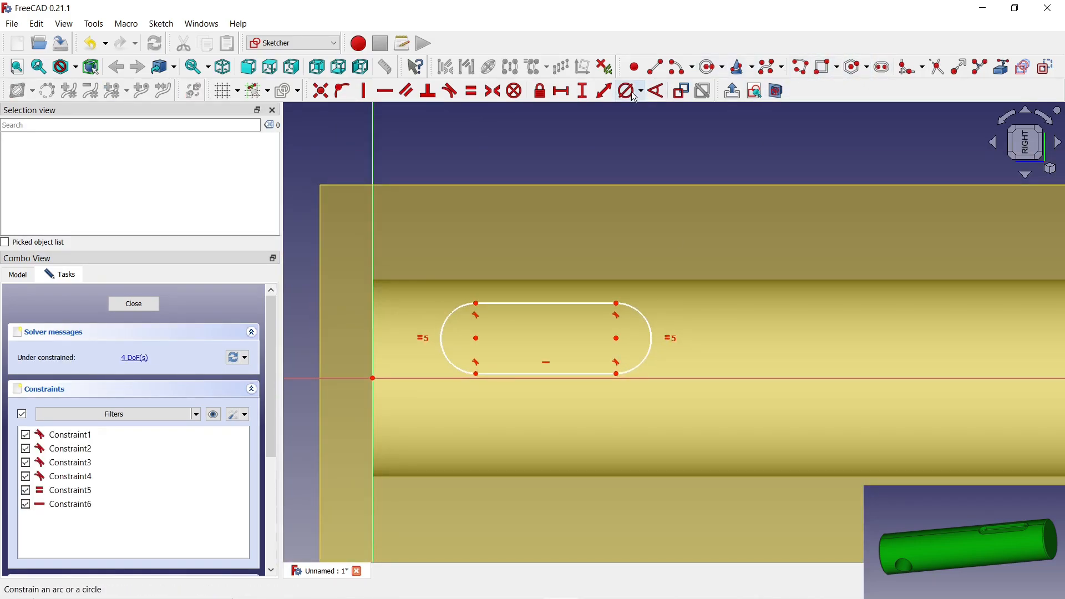
{"action": "left_click", "coordinate": [650, 324]}
{"action": "left_click", "coordinate": [732, 397]}
Step: Set the horizontal length of the slot's straight edge to 35 mm
{"action": "left_click", "coordinate": [562, 91]}
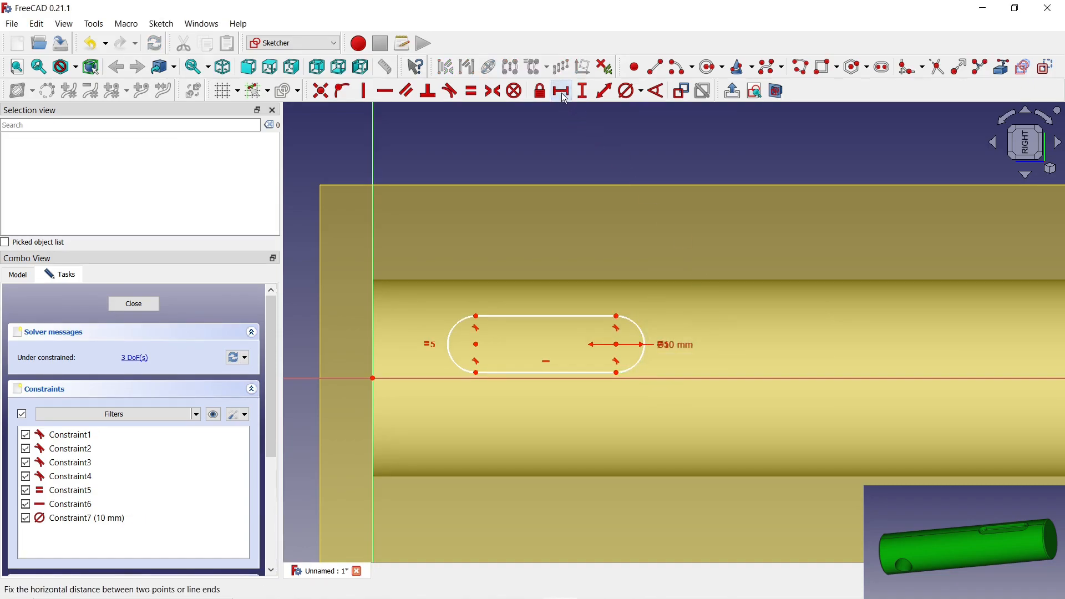
{"action": "left_click", "coordinate": [541, 317]}
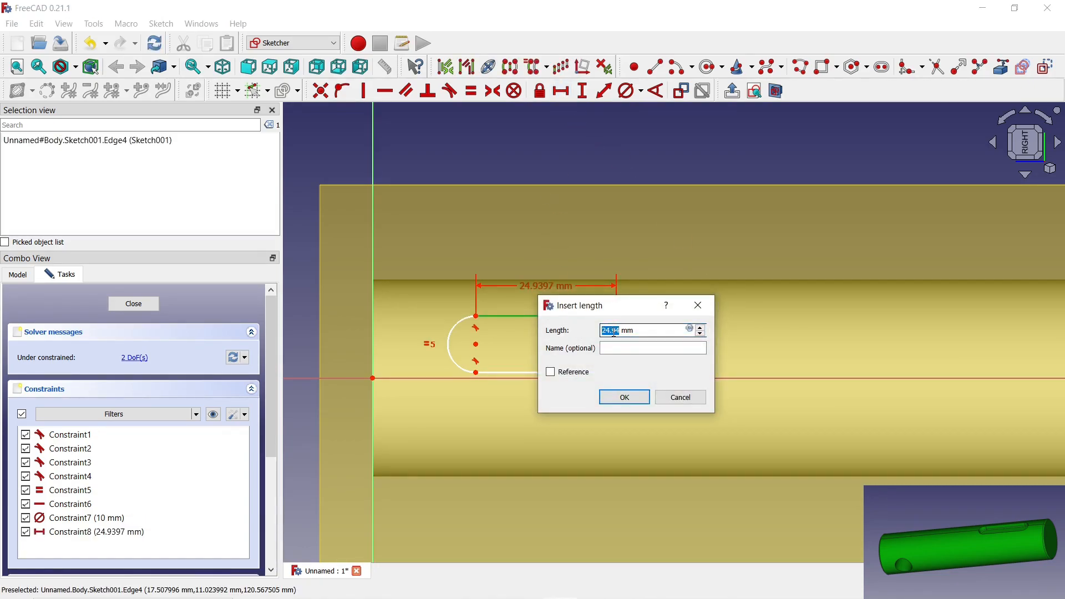
{"action": "left_click", "coordinate": [623, 397]}
{"action": "scroll", "coordinate": [515, 345], "scroll_direction": "down", "scroll_amount": 2}
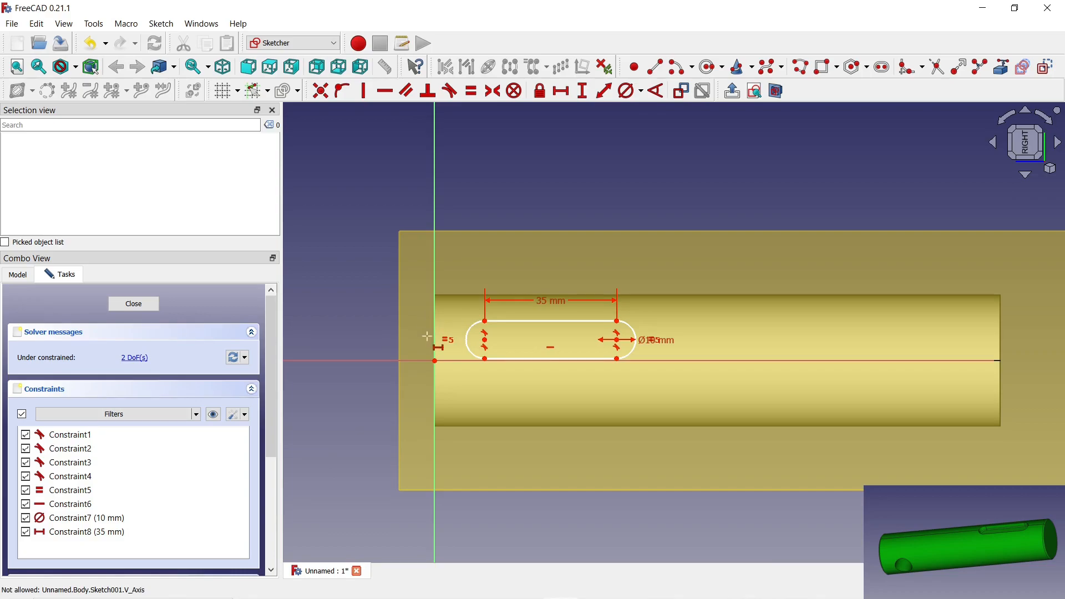
Step: Set the horizontal distance from the sketch origin to the slot's nearer arc centre to 20 mm
{"action": "left_click", "coordinate": [434, 361]}
{"action": "left_click", "coordinate": [484, 340]}
{"action": "type", "text": "lh"}
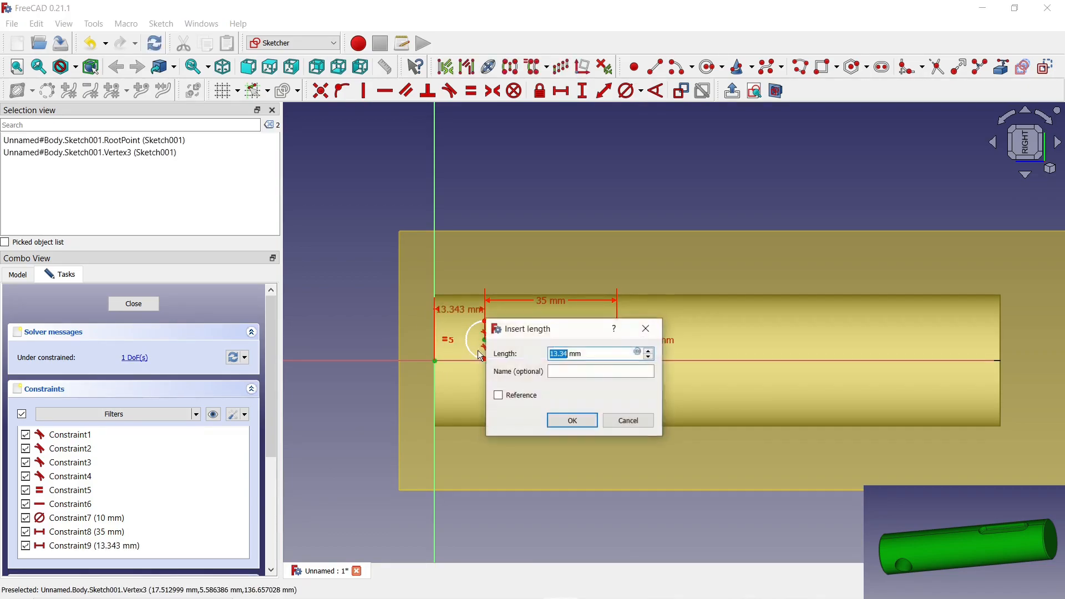
{"action": "type", "text": "20"}
{"action": "left_click", "coordinate": [568, 425]}
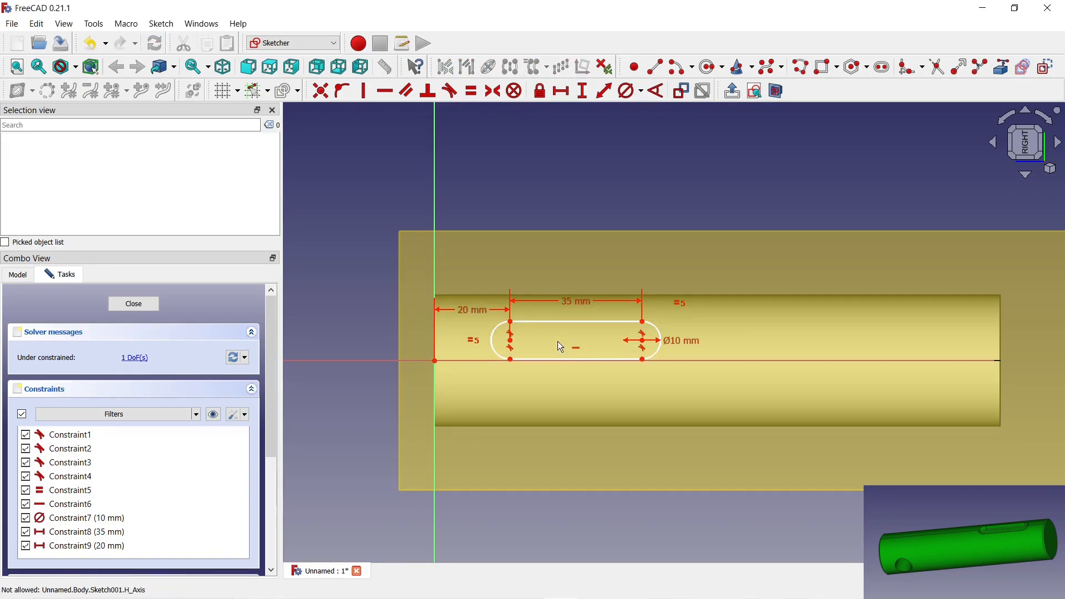
Step: Constrain the slot's farther arc centre onto the horizontal axis and close the sketch
{"action": "left_click", "coordinate": [642, 340]}
{"action": "left_click", "coordinate": [661, 361]}
{"action": "left_click", "coordinate": [342, 90]}
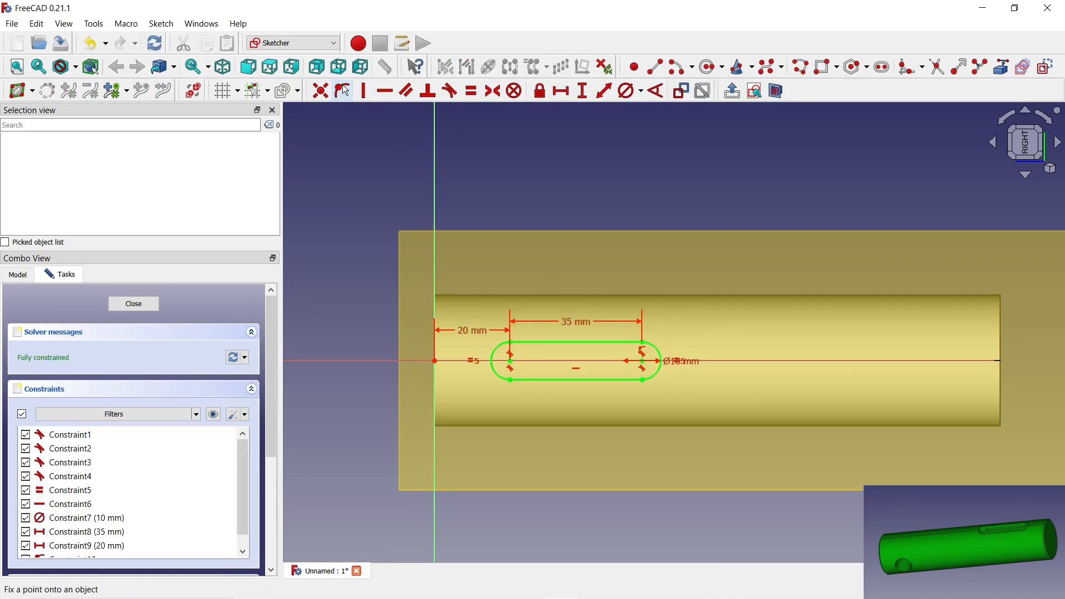
{"action": "left_click", "coordinate": [151, 307]}
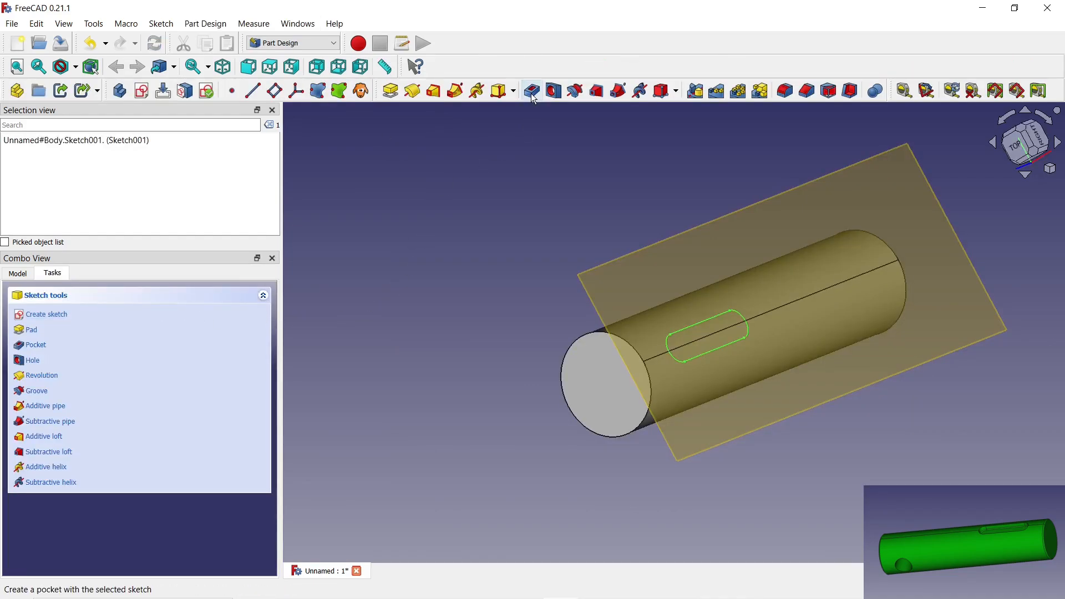
Step: Cut the slot sketch into the shaft as a pocket 4.7 mm deep
{"action": "left_click", "coordinate": [19, 274]}
{"action": "left_click", "coordinate": [532, 90]}
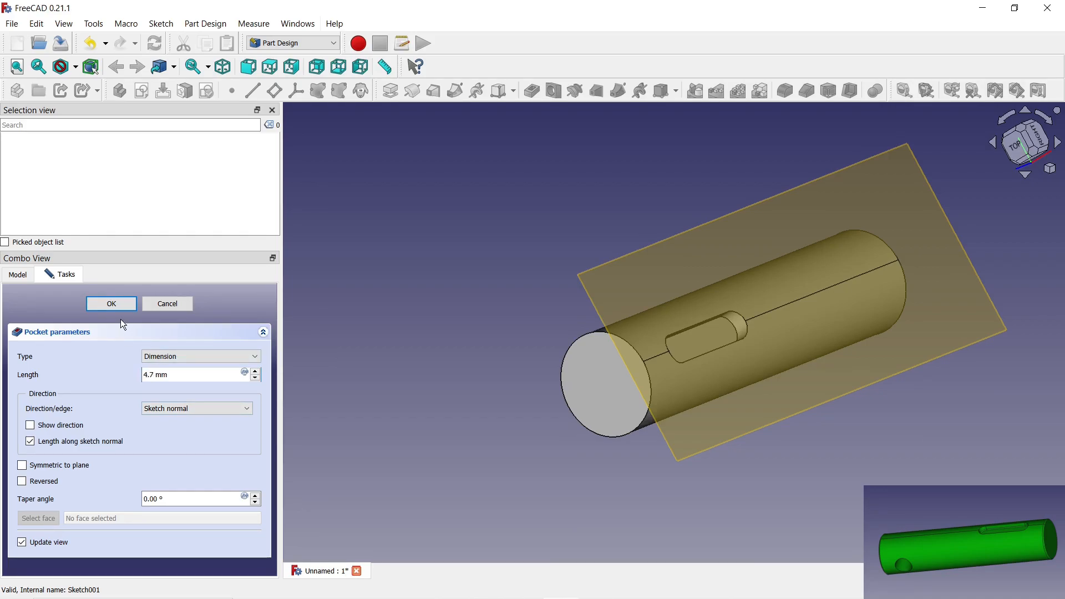
{"action": "left_click", "coordinate": [114, 304]}
Step: Hide the datum plane used for the slot sketch
{"action": "middle_click_drag", "start_coordinate": [478, 375], "coordinate": [934, 374]}
{"action": "left_click", "coordinate": [76, 346]}
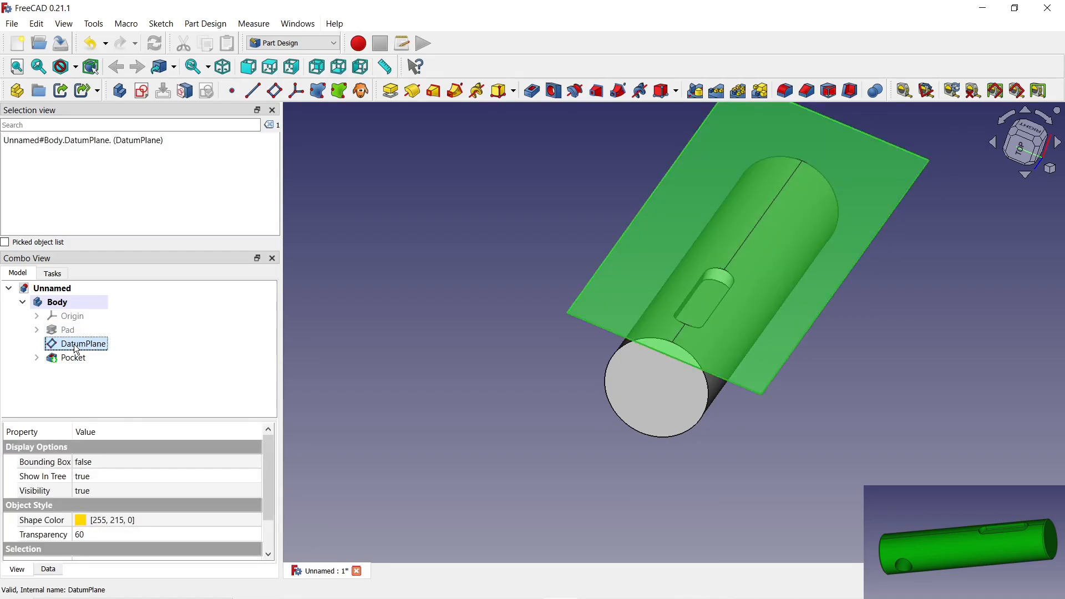
{"action": "key", "text": "space"}
Step: Fillet the edges around the keyway pocket's floor with a 0.8 mm radius
{"action": "scroll", "coordinate": [696, 258], "scroll_direction": "up", "scroll_amount": 5}
{"action": "left_click", "coordinate": [692, 256]}
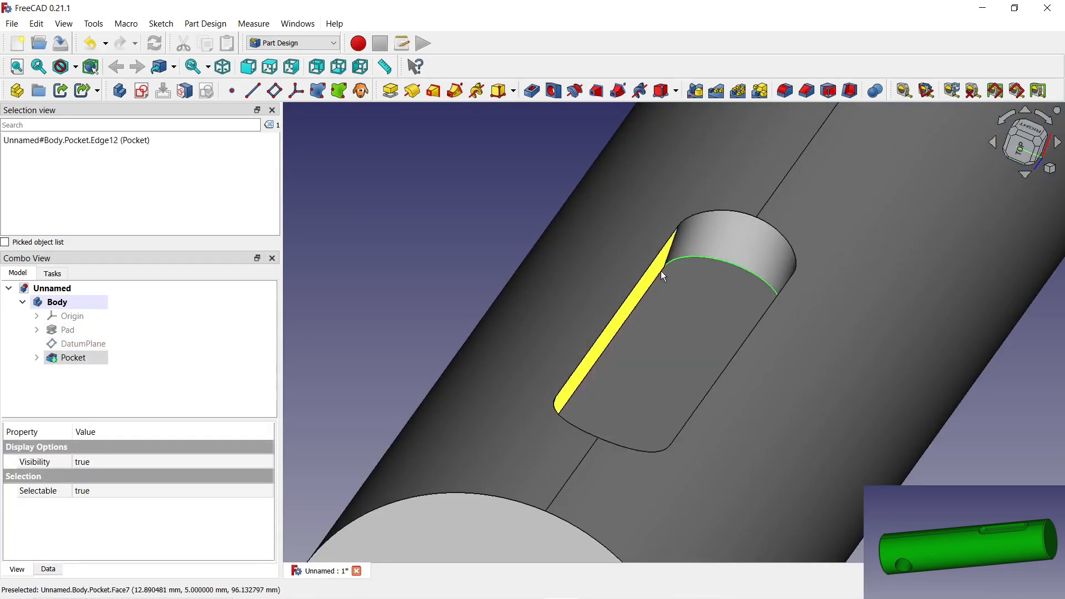
{"action": "middle_click_drag", "start_coordinate": [661, 275], "coordinate": [858, 401]}
{"action": "left_click", "coordinate": [541, 241], "text": "ctrl"}
{"action": "scroll", "coordinate": [537, 222], "scroll_direction": "down", "scroll_amount": 4}
{"action": "middle_click_drag", "start_coordinate": [537, 214], "coordinate": [571, 447]}
{"action": "scroll", "coordinate": [629, 358], "scroll_direction": "up", "scroll_amount": 4}
{"action": "left_click", "coordinate": [629, 358], "text": "ctrl"}
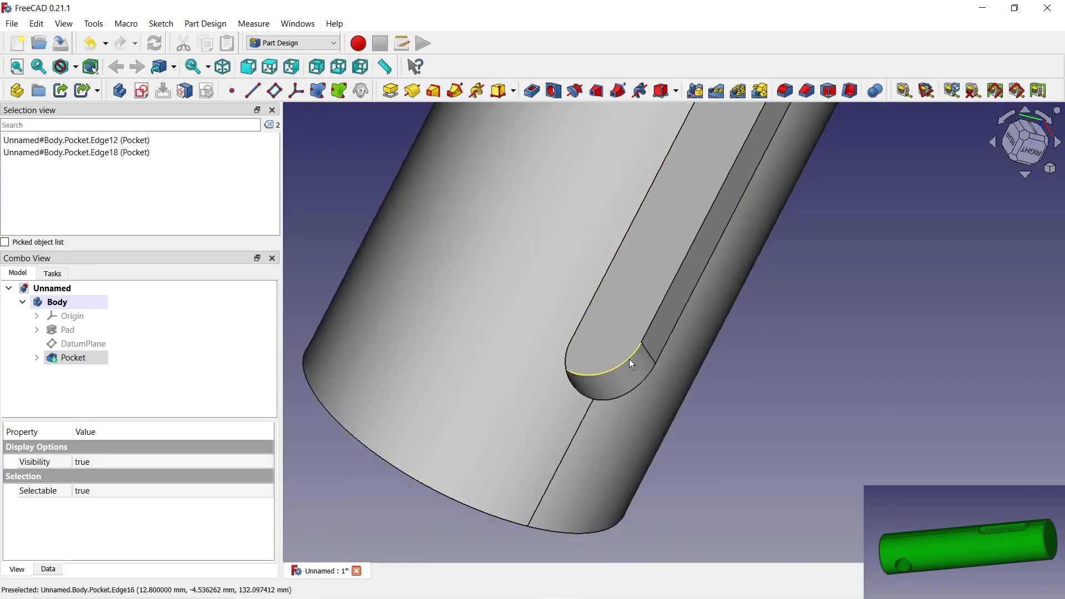
{"action": "left_click", "coordinate": [647, 332], "text": "ctrl"}
{"action": "left_click", "coordinate": [784, 91]}
{"action": "type", "text": "0.8"}
{"action": "left_click", "coordinate": [111, 304]}
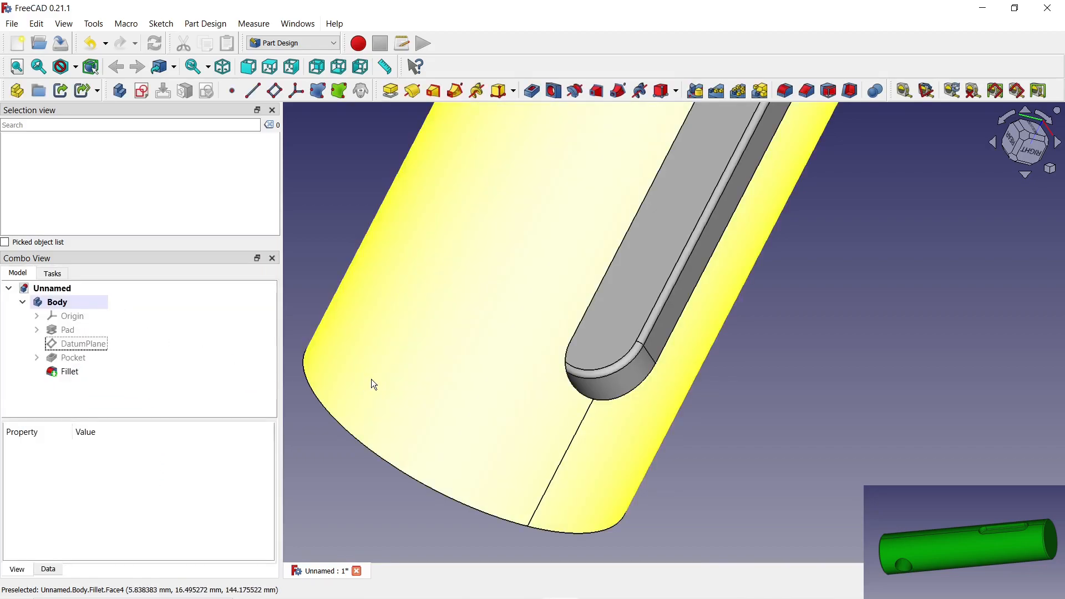
Step: Create a second datum plane from the two end vertices of the shaft's seam line, using attachment mode Align O-Y-N
{"action": "middle_click_drag", "start_coordinate": [450, 381], "coordinate": [791, 272]}
{"action": "scroll", "coordinate": [732, 361], "scroll_direction": "down", "scroll_amount": 3}
{"action": "scroll", "coordinate": [445, 367], "scroll_direction": "down", "scroll_amount": 3}
{"action": "scroll", "coordinate": [543, 372], "scroll_direction": "up", "scroll_amount": 7}
{"action": "left_click", "coordinate": [502, 376]}
{"action": "scroll", "coordinate": [493, 418], "scroll_direction": "down", "scroll_amount": 7}
{"action": "middle_click_drag", "start_coordinate": [588, 172], "coordinate": [389, 280]}
{"action": "scroll", "coordinate": [398, 282], "scroll_direction": "up", "scroll_amount": 5}
{"action": "left_click", "coordinate": [398, 282]}
{"action": "scroll", "coordinate": [418, 227], "scroll_direction": "up", "scroll_amount": 3}
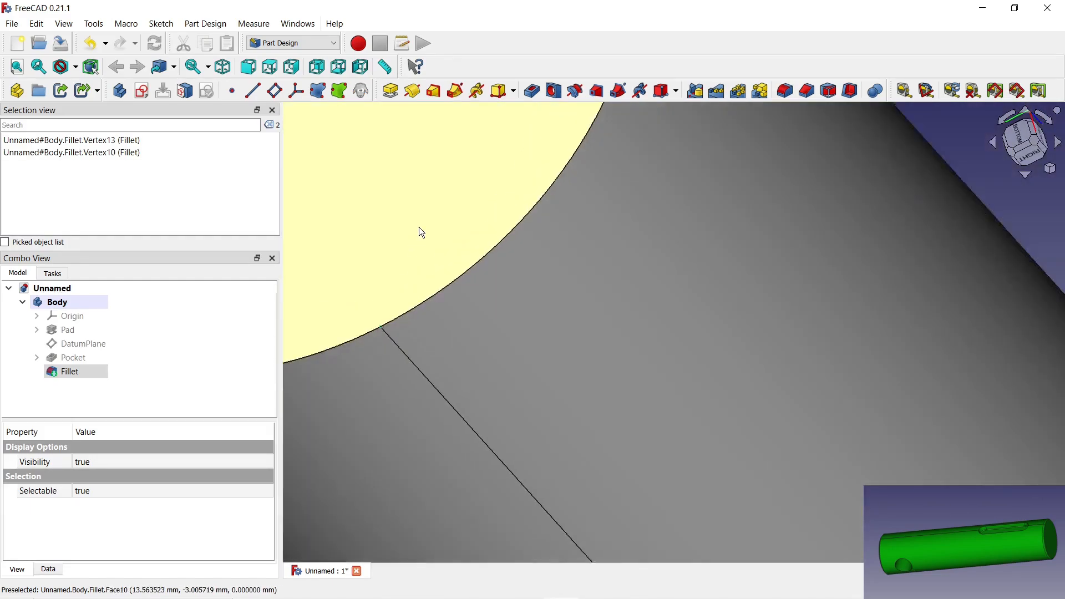
{"action": "scroll", "coordinate": [418, 227], "scroll_direction": "down", "scroll_amount": 8}
{"action": "left_click", "coordinate": [275, 90]}
{"action": "left_click_drag", "start_coordinate": [248, 483], "coordinate": [245, 487]}
{"action": "left_click", "coordinate": [56, 489]}
{"action": "left_click", "coordinate": [62, 501]}
{"action": "left_click", "coordinate": [62, 513]}
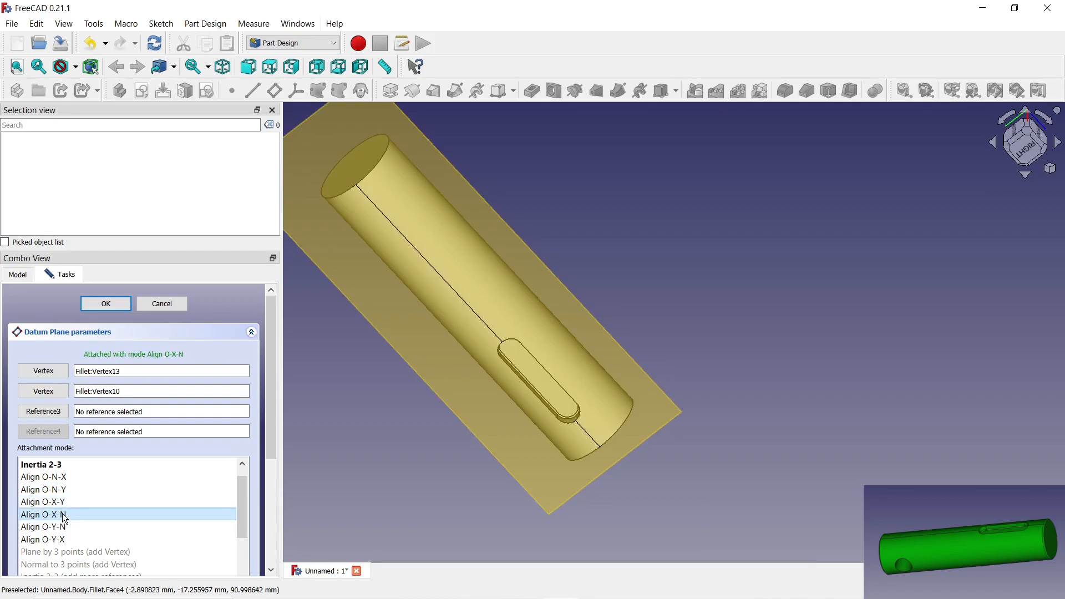
{"action": "left_click", "coordinate": [64, 526]}
{"action": "middle_click_drag", "start_coordinate": [403, 384], "coordinate": [499, 366]}
{"action": "scroll", "coordinate": [497, 368], "scroll_direction": "down", "scroll_amount": 2}
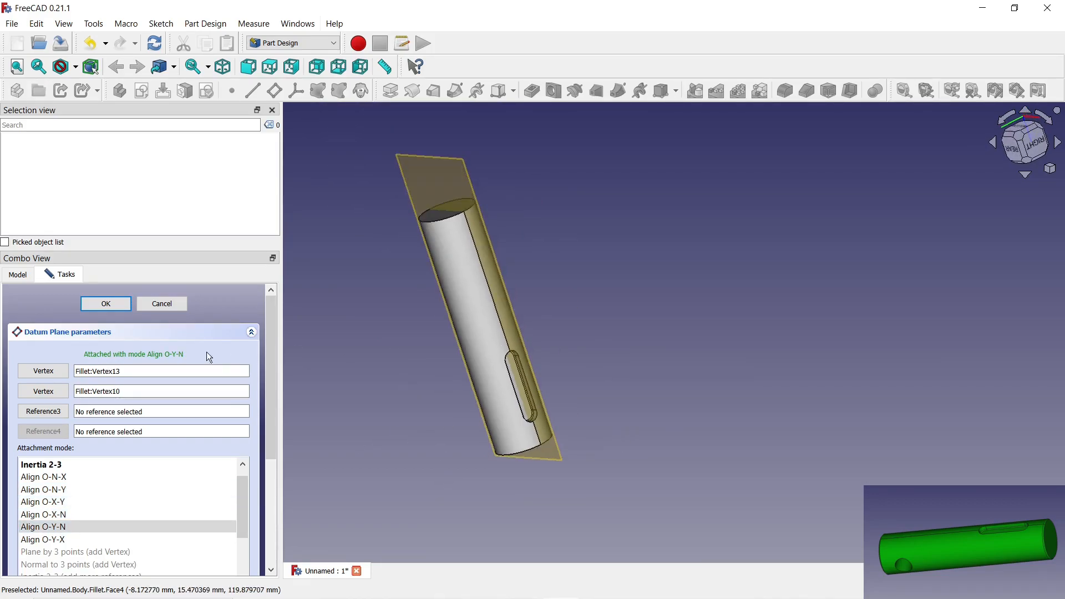
{"action": "left_click", "coordinate": [118, 304]}
Step: Start a sketch on the new datum plane, draw a circle about 18 mm in diameter near the shaft's plain end, and show the section view
{"action": "middle_click_drag", "start_coordinate": [383, 351], "coordinate": [485, 313]}
{"action": "left_click", "coordinate": [541, 130]}
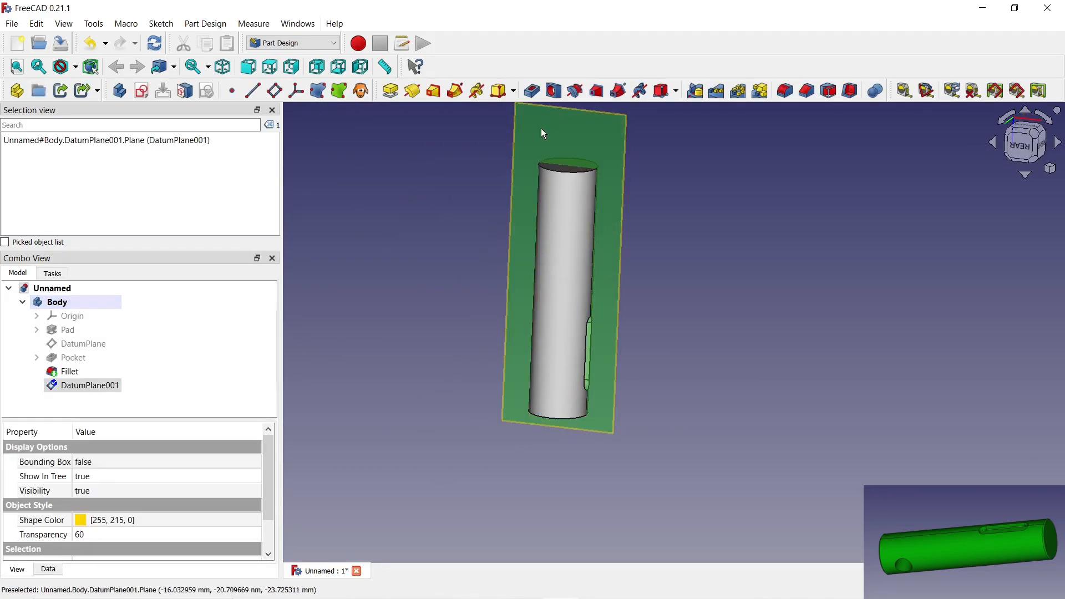
{"action": "left_click", "coordinate": [143, 91]}
{"action": "scroll", "coordinate": [633, 139], "scroll_direction": "up", "scroll_amount": 5}
{"action": "scroll", "coordinate": [631, 178], "scroll_direction": "down", "scroll_amount": 1}
{"action": "left_click", "coordinate": [706, 67]}
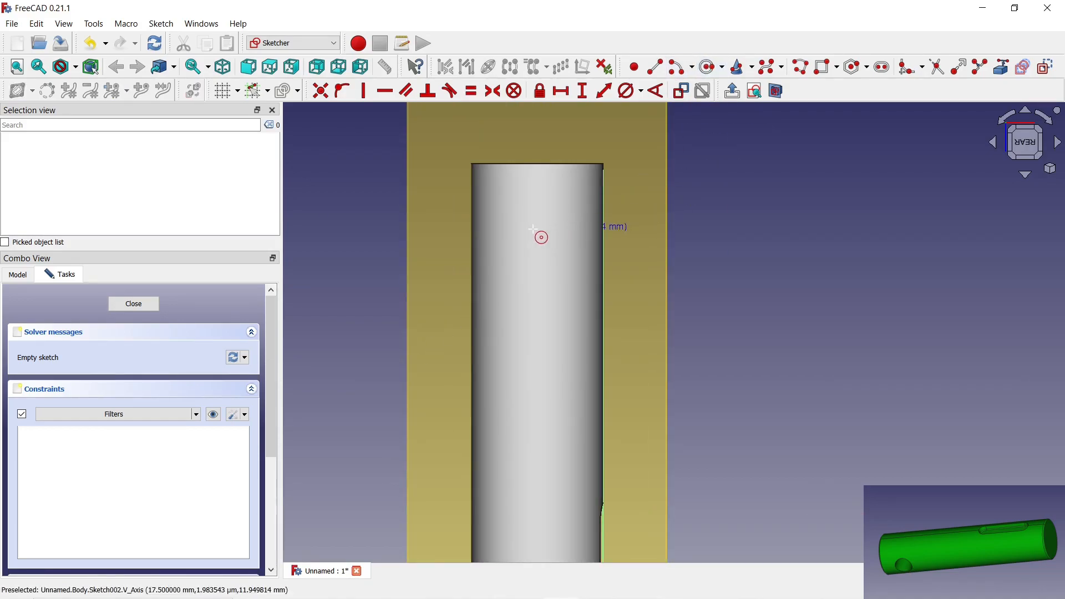
{"action": "left_click", "coordinate": [559, 253]}
{"action": "left_click", "coordinate": [776, 91]}
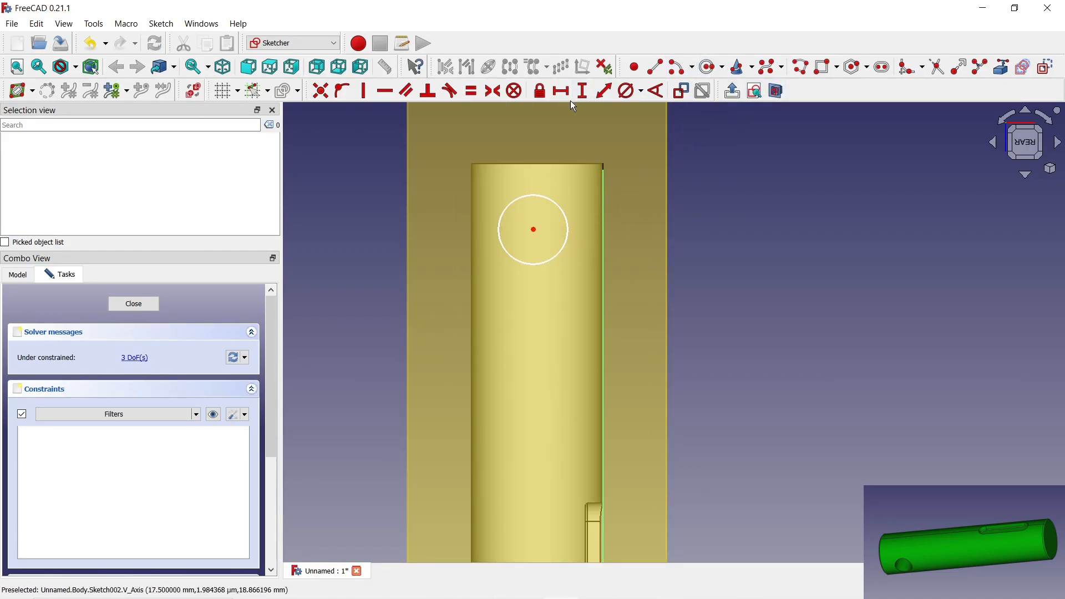
Step: Set the circle's diameter to 15 mm
{"action": "left_click", "coordinate": [630, 91]}
{"action": "left_click", "coordinate": [561, 207]}
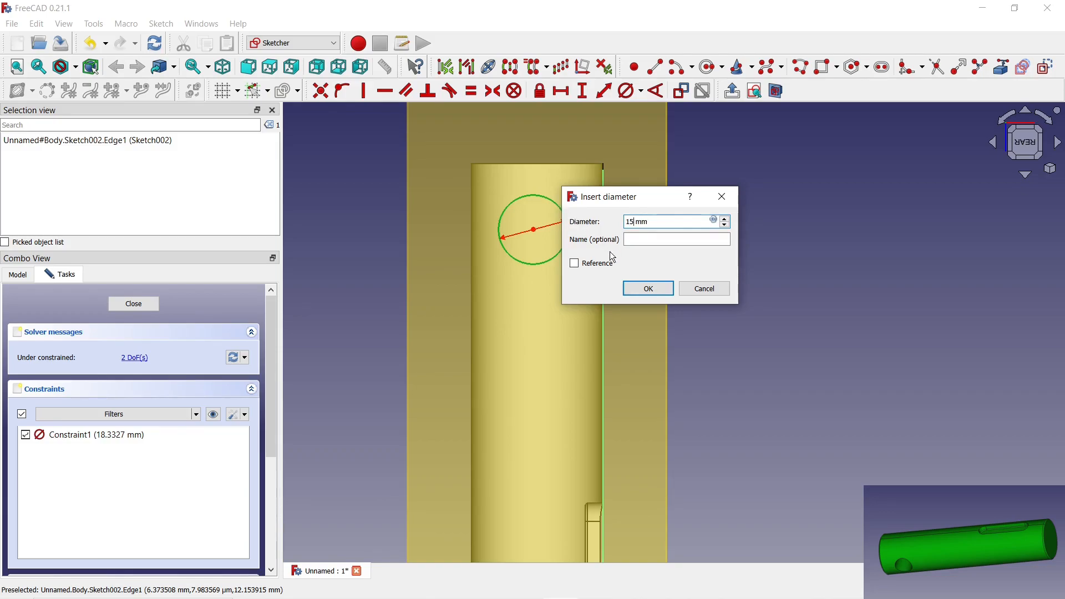
{"action": "key", "text": "Return"}
{"action": "left_click", "coordinate": [582, 93]}
{"action": "left_click", "coordinate": [534, 229]}
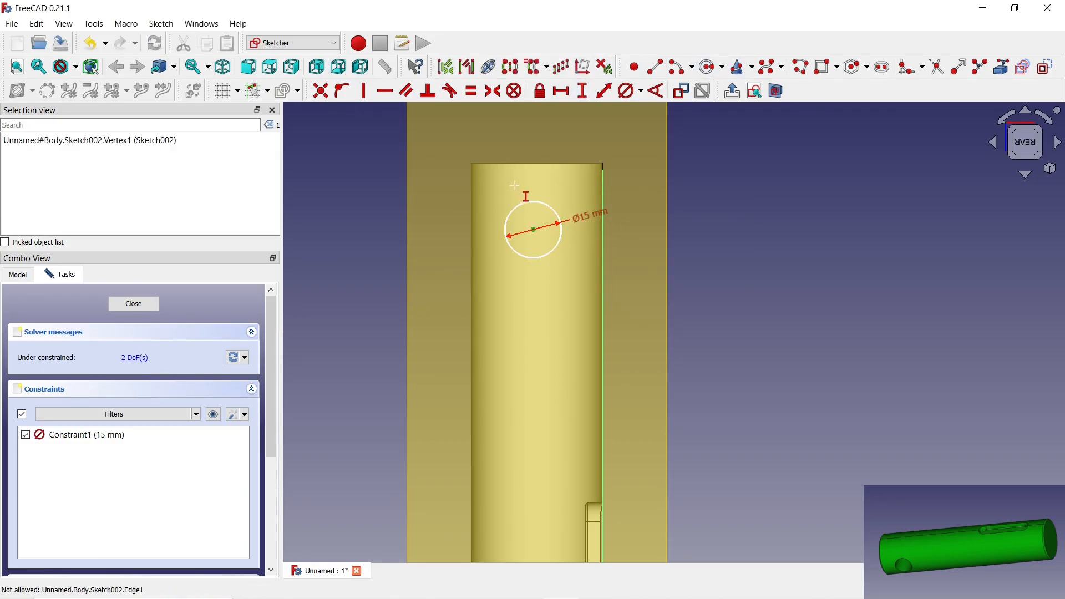
{"action": "key", "text": "Escape"}
Step: Bring the shaft's end edge near the circle into the sketch as external geometry
{"action": "left_click", "coordinate": [776, 92]}
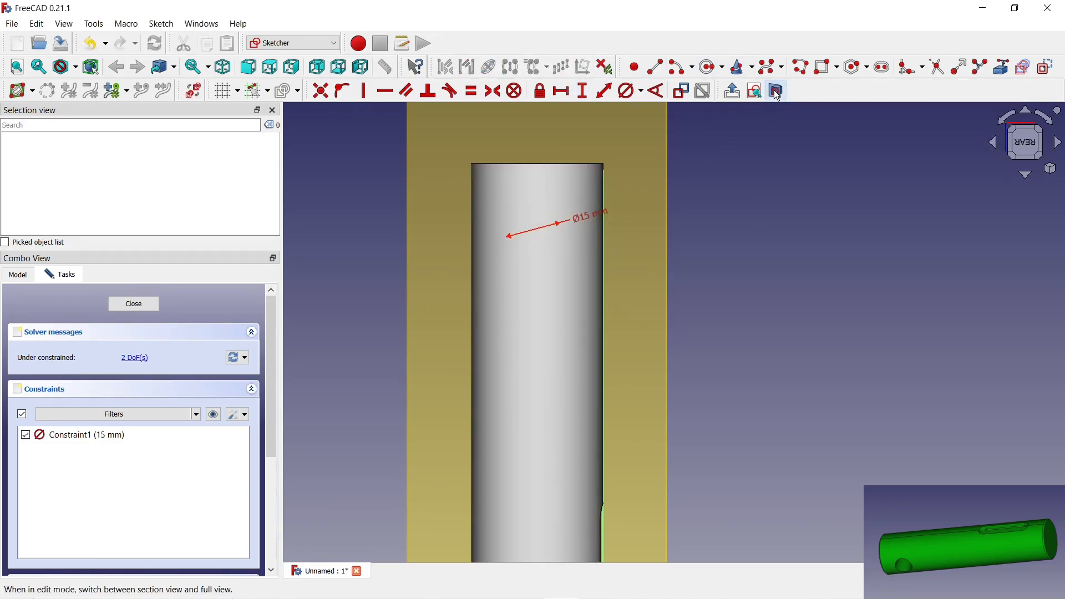
{"action": "left_click", "coordinate": [1002, 67]}
{"action": "left_click", "coordinate": [566, 165]}
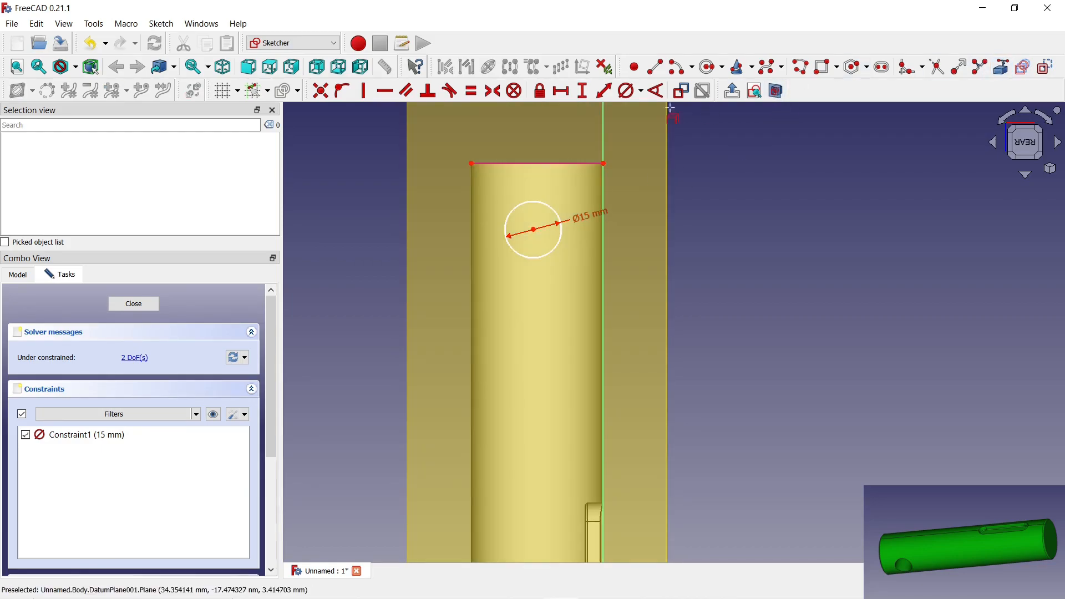
Step: Set the vertical distance from the circle's centre to the projected end edge's corner to 20 mm
{"action": "left_click", "coordinate": [533, 229]}
{"action": "left_click", "coordinate": [472, 163]}
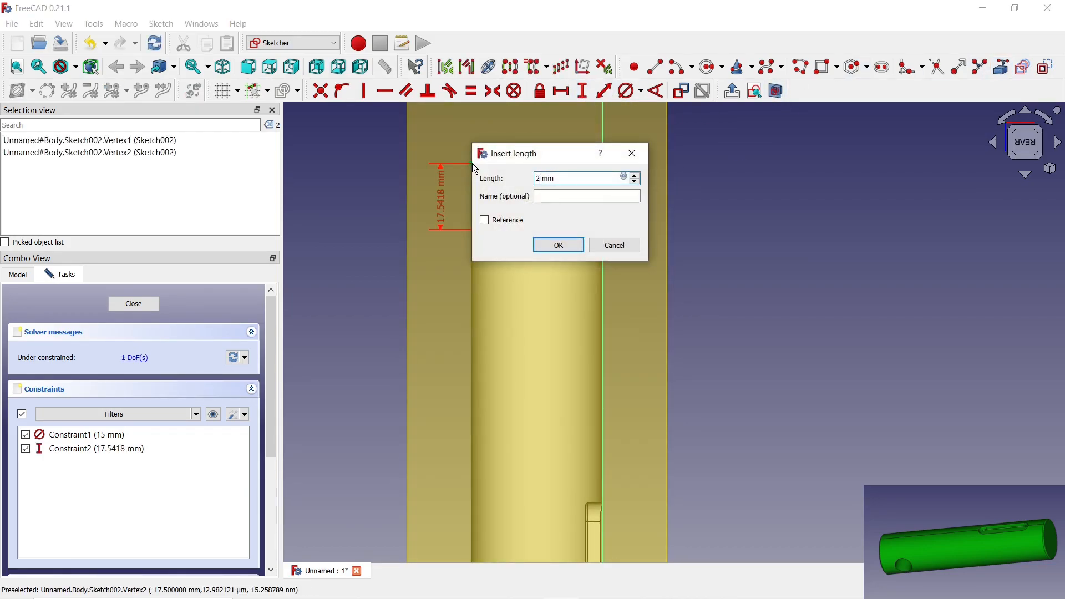
{"action": "type", "text": "20"}
{"action": "key", "text": "Return"}
Step: Move the circle sideways within the shaft and add a reference horizontal dimension across the projected end edge
{"action": "left_click_drag", "start_coordinate": [561, 239], "coordinate": [578, 239]}
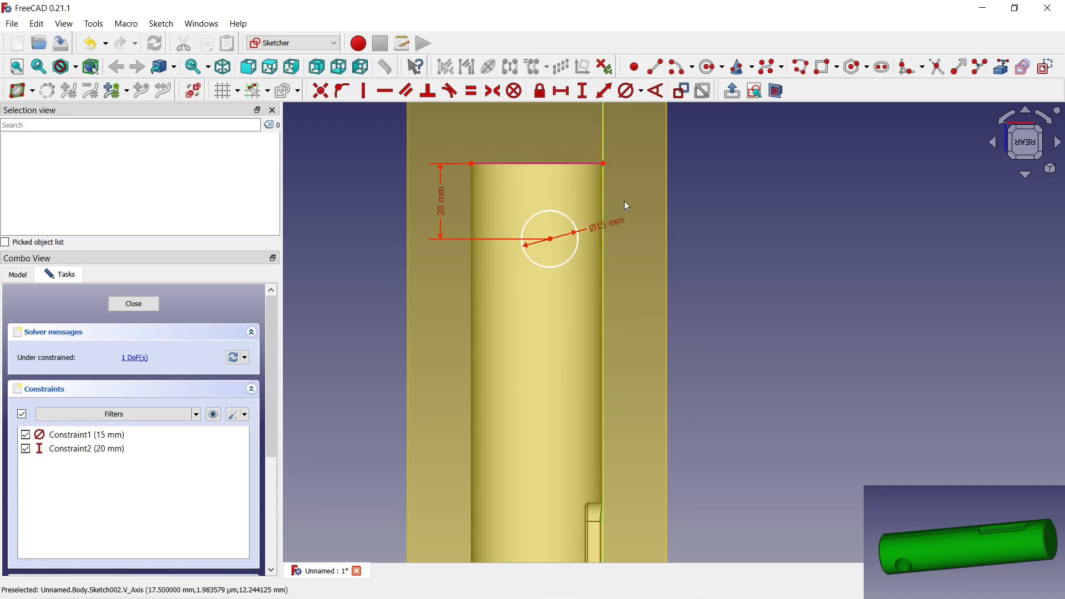
{"action": "left_click", "coordinate": [561, 90]}
{"action": "left_click", "coordinate": [577, 164]}
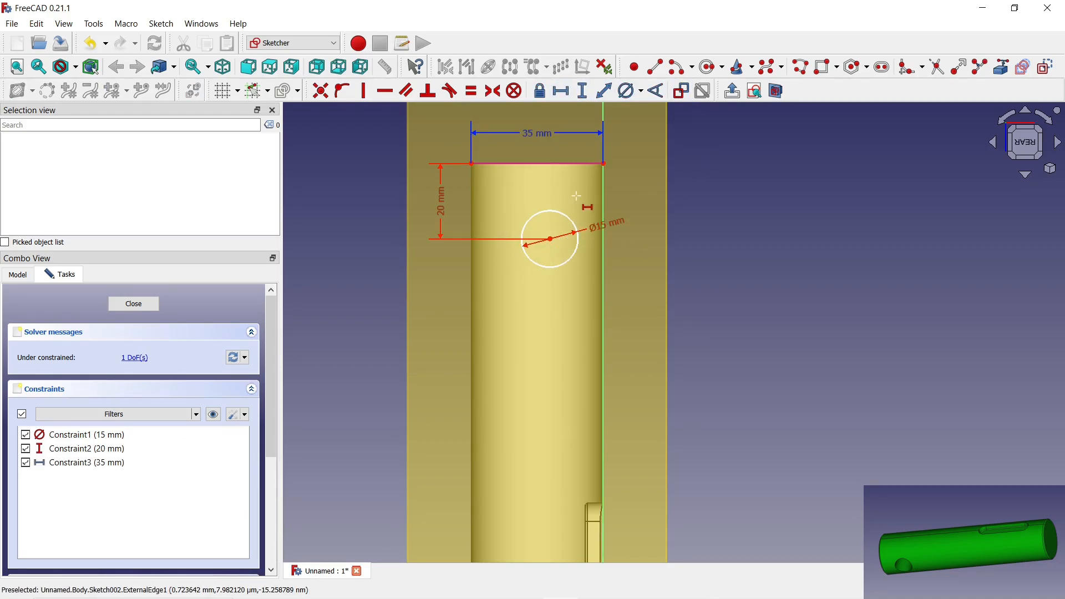
Step: Draw a vertical construction line from the circle's centre to the end edge and make its end symmetric between the edge's endpoints
{"action": "left_click", "coordinate": [655, 67]}
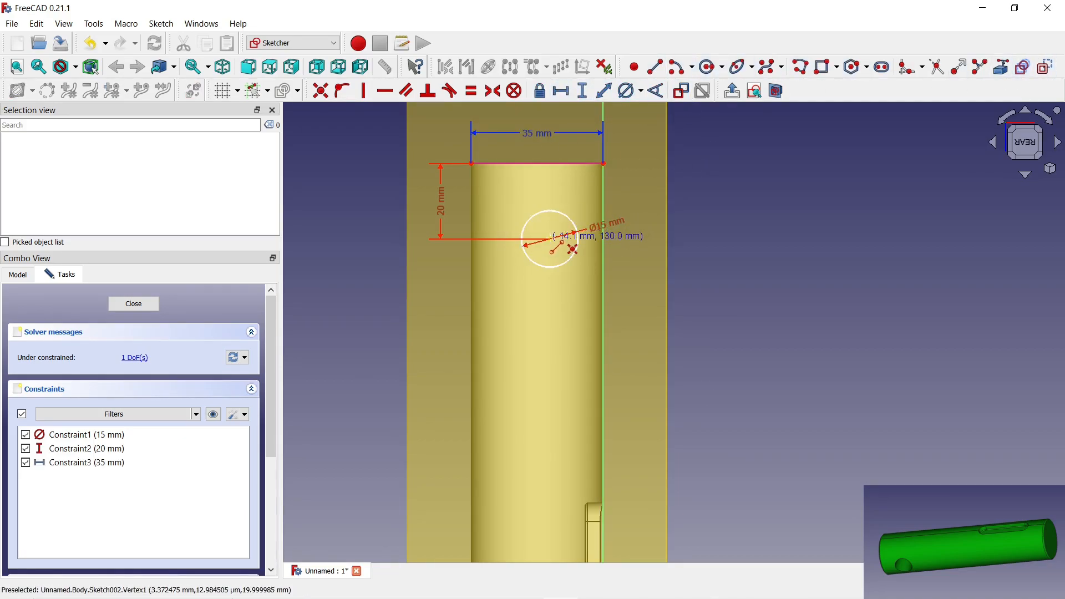
{"action": "left_click", "coordinate": [550, 187]}
{"action": "left_click", "coordinate": [472, 164]}
{"action": "left_click", "coordinate": [605, 165]}
{"action": "left_click", "coordinate": [550, 187]}
{"action": "left_click", "coordinate": [493, 90]}
Step: Add a reference horizontal dimension between the construction line's upper end and the end edge's corner
{"action": "left_click", "coordinate": [560, 90]}
{"action": "scroll", "coordinate": [468, 143], "scroll_direction": "up", "scroll_amount": 4}
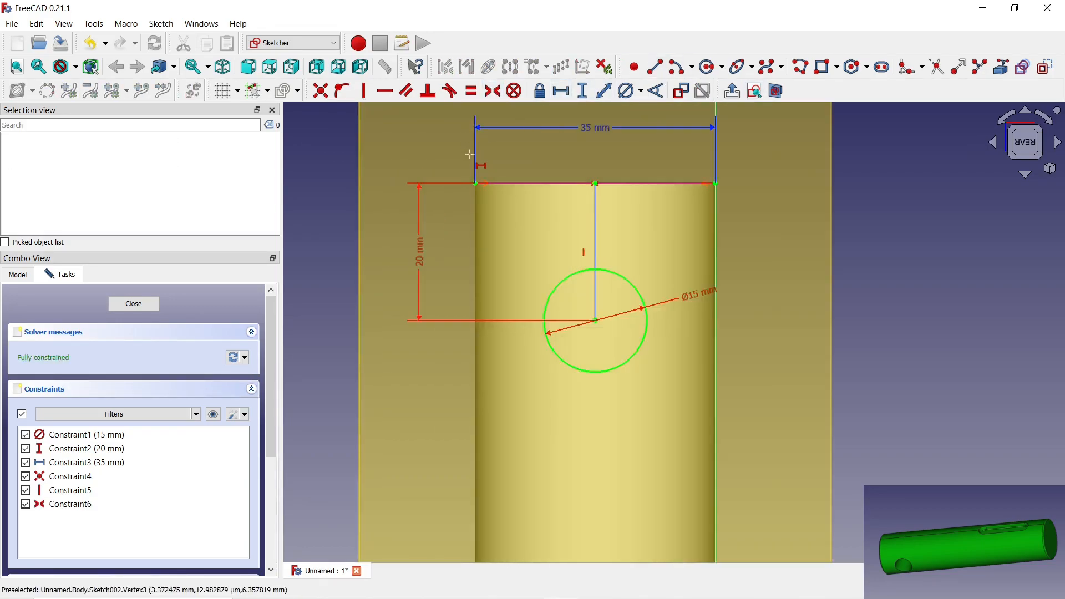
{"action": "left_click", "coordinate": [622, 189]}
{"action": "left_click", "coordinate": [476, 189]}
{"action": "scroll", "coordinate": [541, 193], "scroll_direction": "down", "scroll_amount": 4}
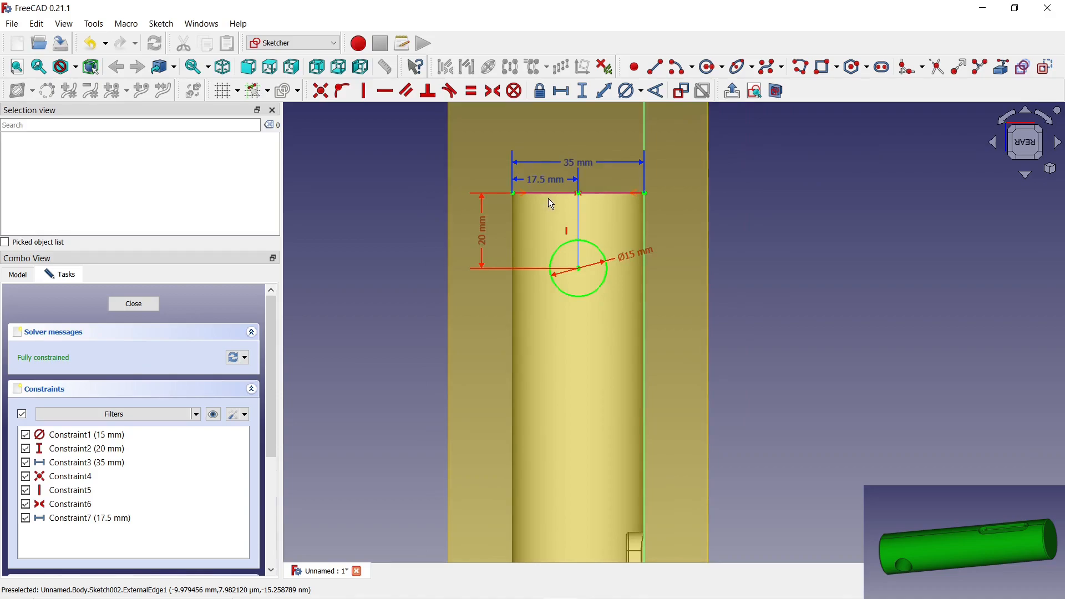
Step: Close the sketch and pocket the circle with type Through all, symmetric to plane
{"action": "left_click", "coordinate": [133, 306]}
{"action": "left_click", "coordinate": [537, 90]}
{"action": "left_click", "coordinate": [215, 357]}
{"action": "left_click", "coordinate": [204, 377]}
{"action": "middle_click_drag", "start_coordinate": [761, 298], "coordinate": [802, 300]}
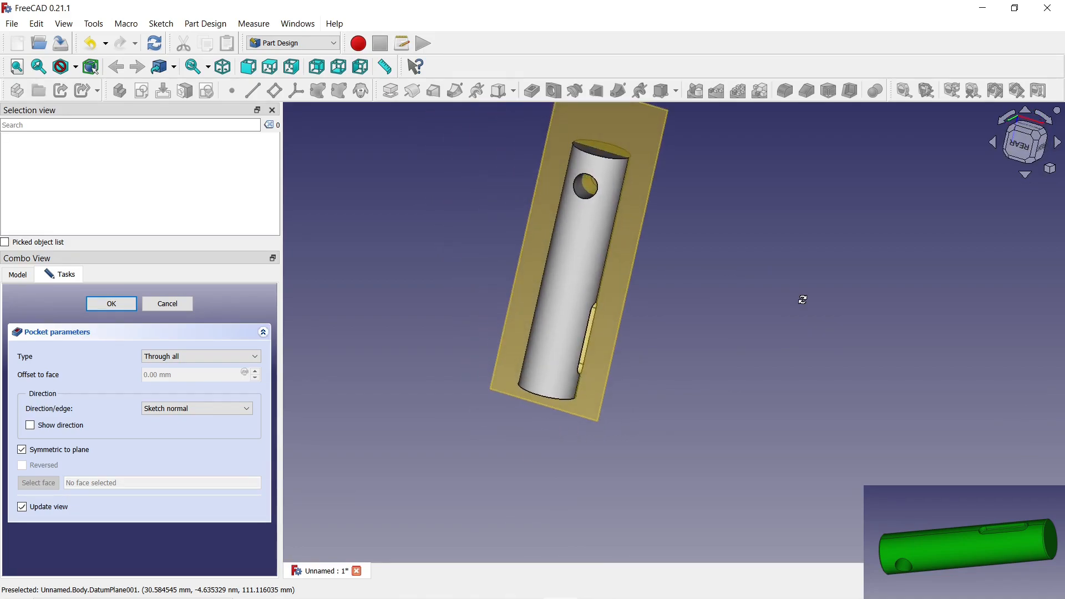
{"action": "left_click", "coordinate": [104, 304]}
Step: Hide the second datum plane used for the hole sketch
{"action": "left_click", "coordinate": [87, 387]}
{"action": "key", "text": "space"}
{"action": "middle_click_drag", "start_coordinate": [665, 409], "coordinate": [533, 233]}
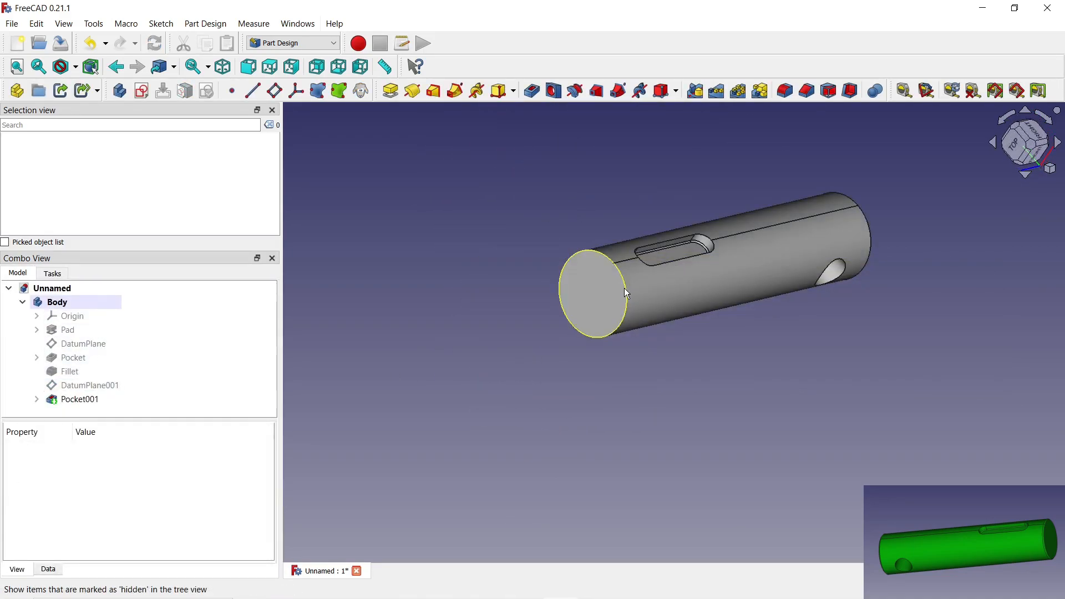
Step: Chamfer the circular edges at both ends of the shaft with an equal distance of 1 mm
{"action": "left_click", "coordinate": [563, 322]}
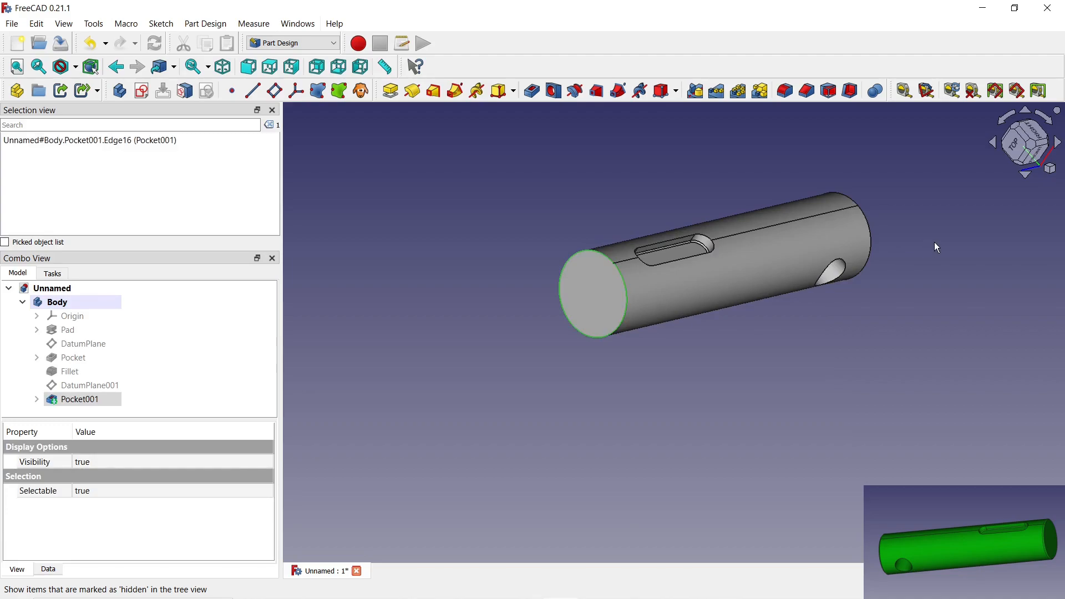
{"action": "middle_click_drag", "start_coordinate": [939, 242], "coordinate": [827, 297]}
{"action": "left_click", "coordinate": [841, 276], "text": "ctrl"}
{"action": "left_click", "coordinate": [806, 91]}
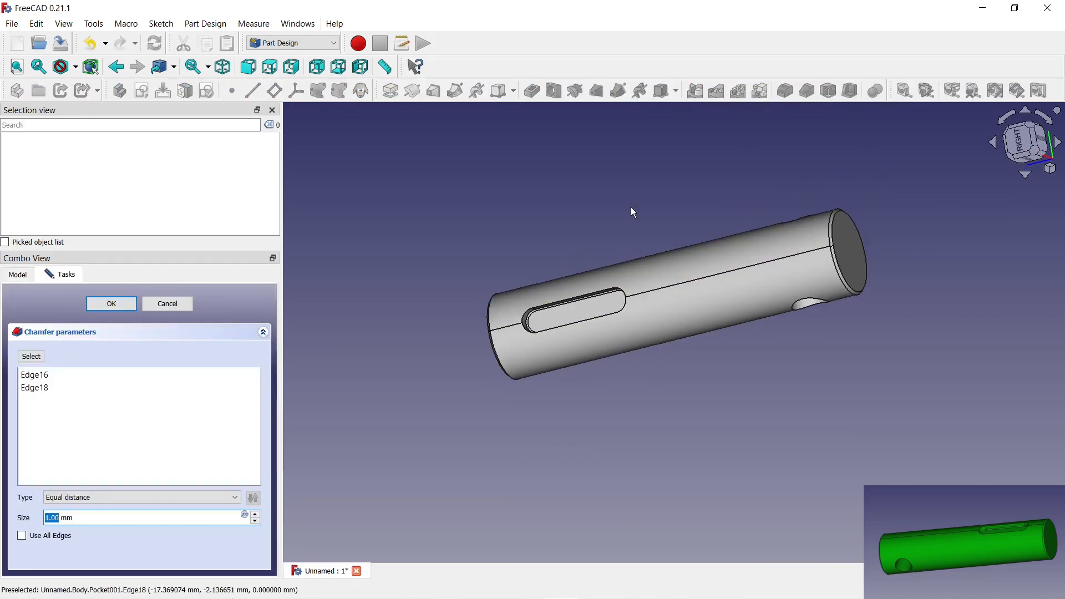
{"action": "middle_click_drag", "start_coordinate": [660, 194], "coordinate": [515, 331]}
{"action": "left_click", "coordinate": [112, 304]}
{"action": "middle_click_drag", "start_coordinate": [551, 405], "coordinate": [582, 485]}
{"action": "scroll", "coordinate": [582, 486], "scroll_direction": "up", "scroll_amount": 3}
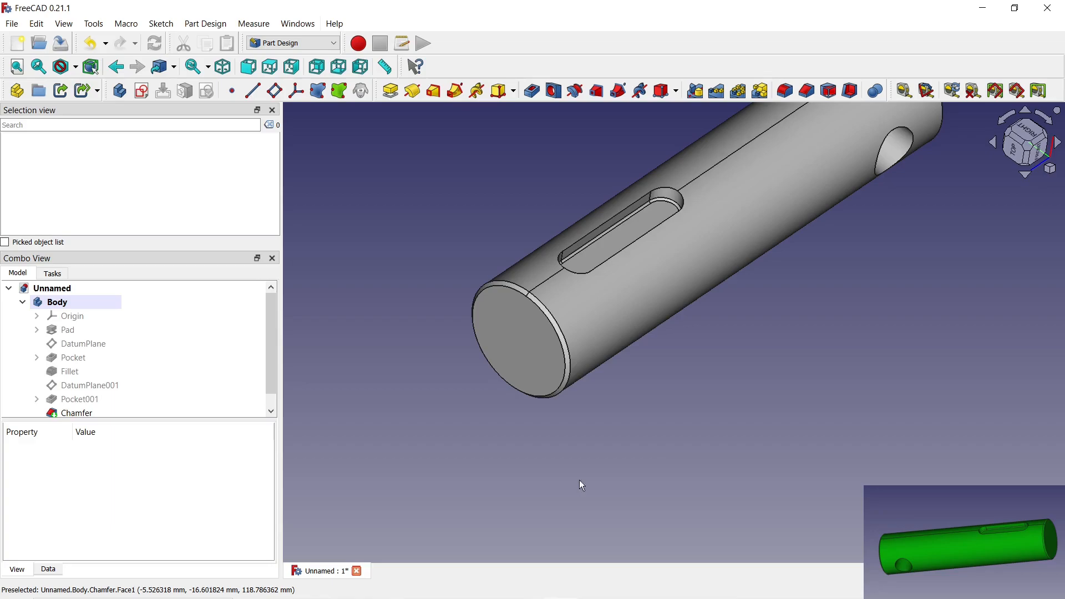
Step: Set the body's shape color to green
{"action": "left_click", "coordinate": [53, 301]}
{"action": "right_click", "coordinate": [55, 302]}
{"action": "left_click", "coordinate": [93, 344]}
{"action": "left_click", "coordinate": [172, 461]}
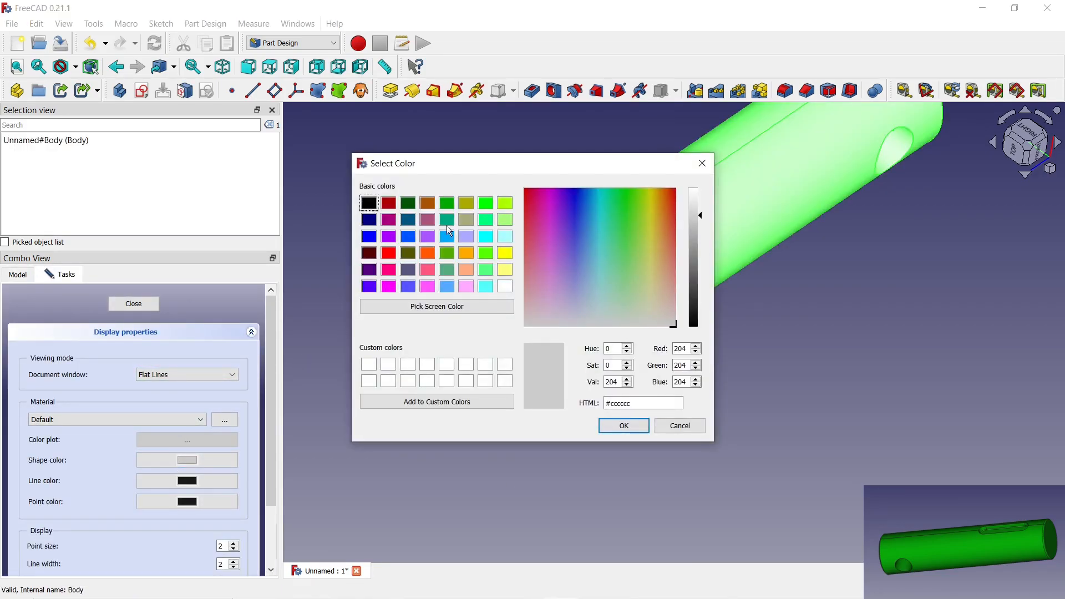
{"action": "left_click", "coordinate": [451, 206]}
{"action": "left_click", "coordinate": [623, 425]}
Step: Set the body's display mode to Shaded
{"action": "left_click", "coordinate": [371, 401]}
{"action": "middle_click_drag", "start_coordinate": [379, 414], "coordinate": [658, 397]}
{"action": "left_click", "coordinate": [18, 275]}
{"action": "left_click", "coordinate": [61, 304]}
{"action": "left_click", "coordinate": [61, 275]}
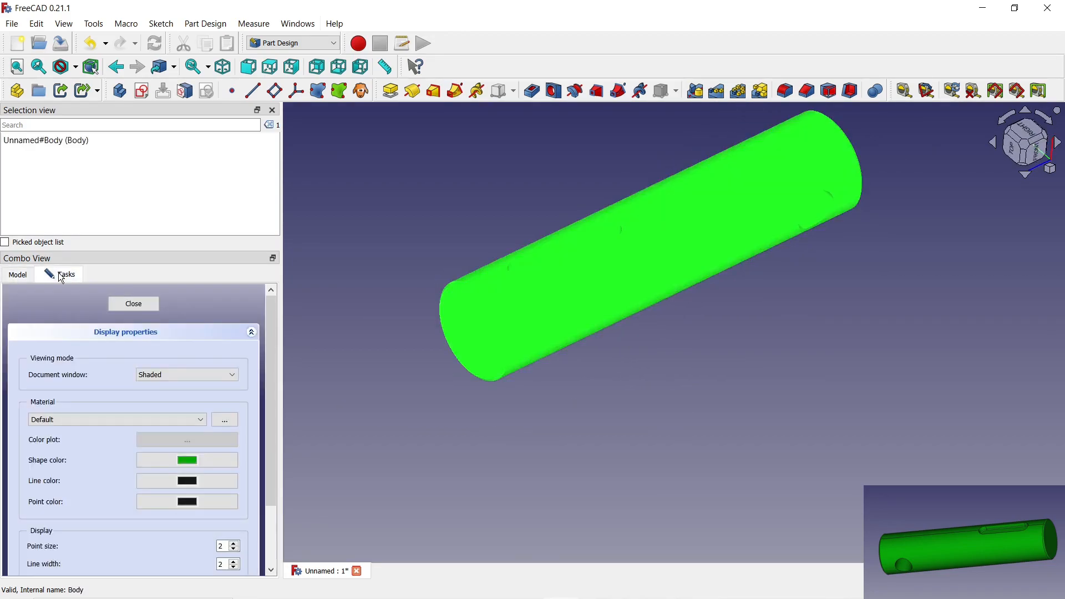
Step: Finish editing the shaft body's display properties
{"action": "left_click", "coordinate": [178, 386]}
{"action": "left_click", "coordinate": [136, 304]}
{"action": "scroll", "coordinate": [587, 201], "scroll_direction": "up", "scroll_amount": 5}
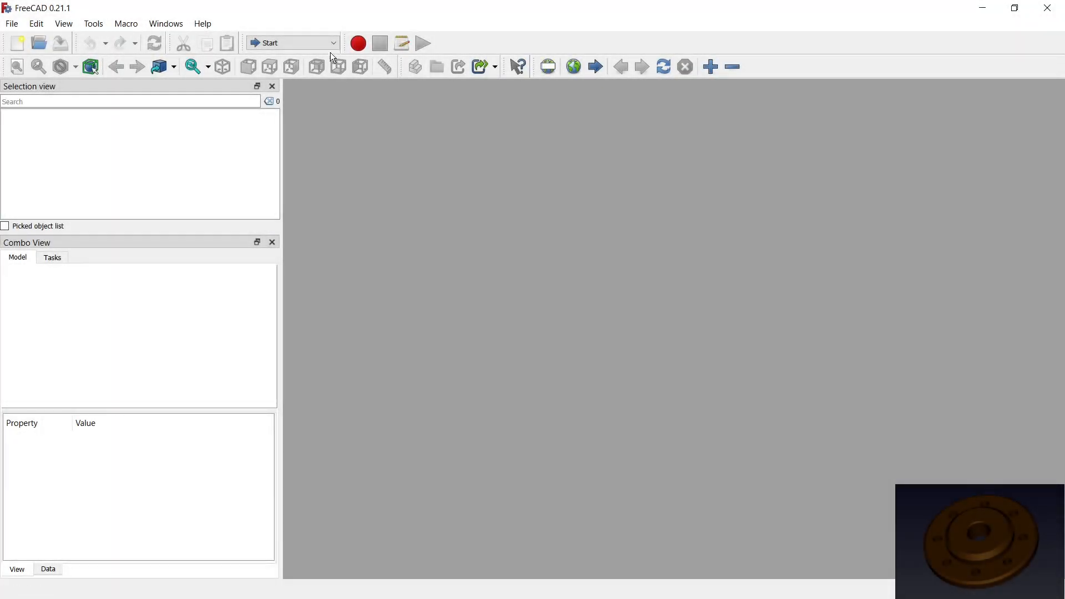
Step: Start a new Part Design document with a body and open a sketch on its XY plane
{"action": "left_click", "coordinate": [331, 43]}
{"action": "left_click", "coordinate": [298, 122]}
{"action": "left_click", "coordinate": [26, 85]}
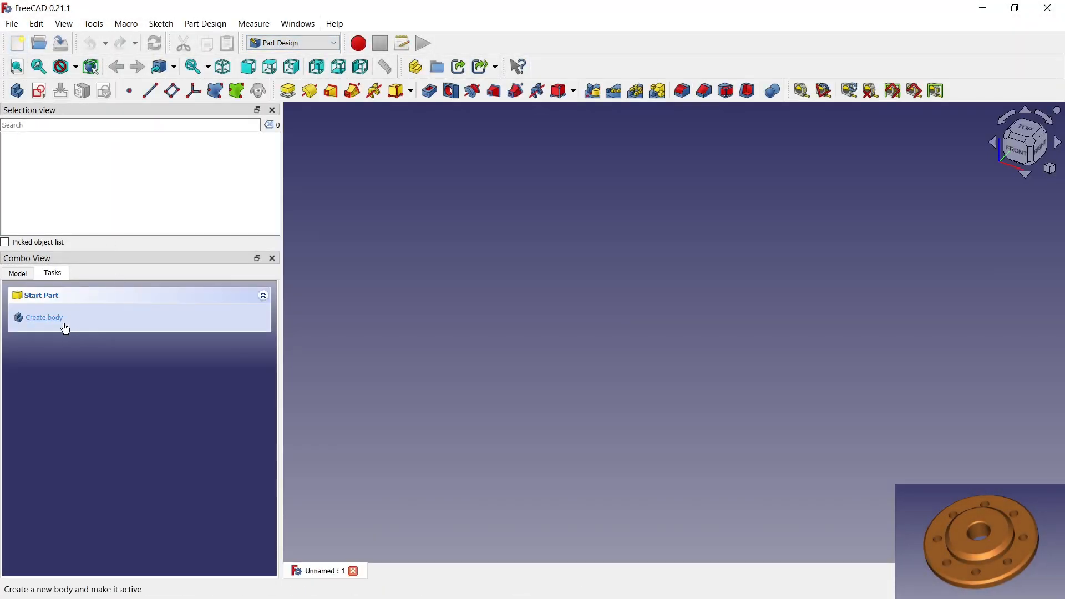
{"action": "left_click", "coordinate": [39, 90]}
{"action": "left_click", "coordinate": [55, 352]}
{"action": "left_click", "coordinate": [111, 303]}
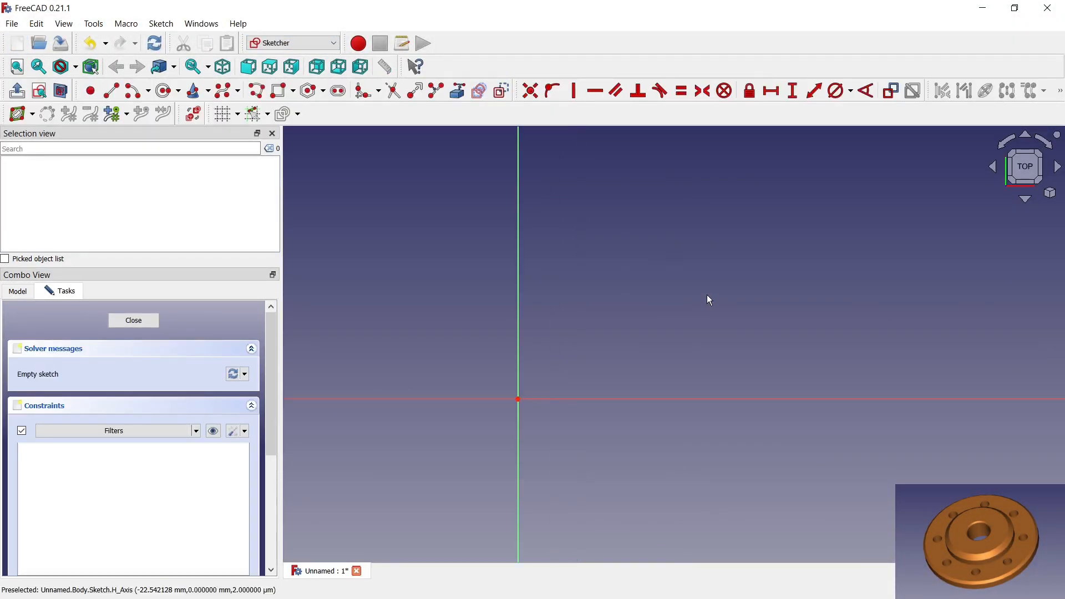
Step: Sketch a closed stepped six-sided profile beside the vertical axis and constrain its bottom edge horizontal
{"action": "left_click", "coordinate": [256, 90]}
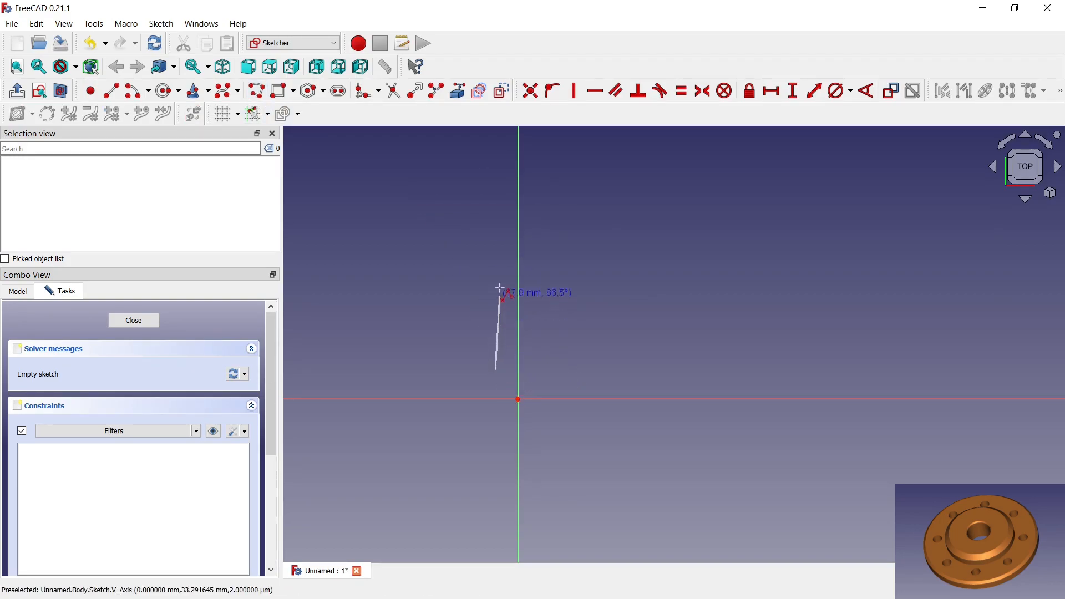
{"action": "left_click", "coordinate": [496, 252]}
{"action": "left_click", "coordinate": [465, 252]}
{"action": "left_click", "coordinate": [465, 302]}
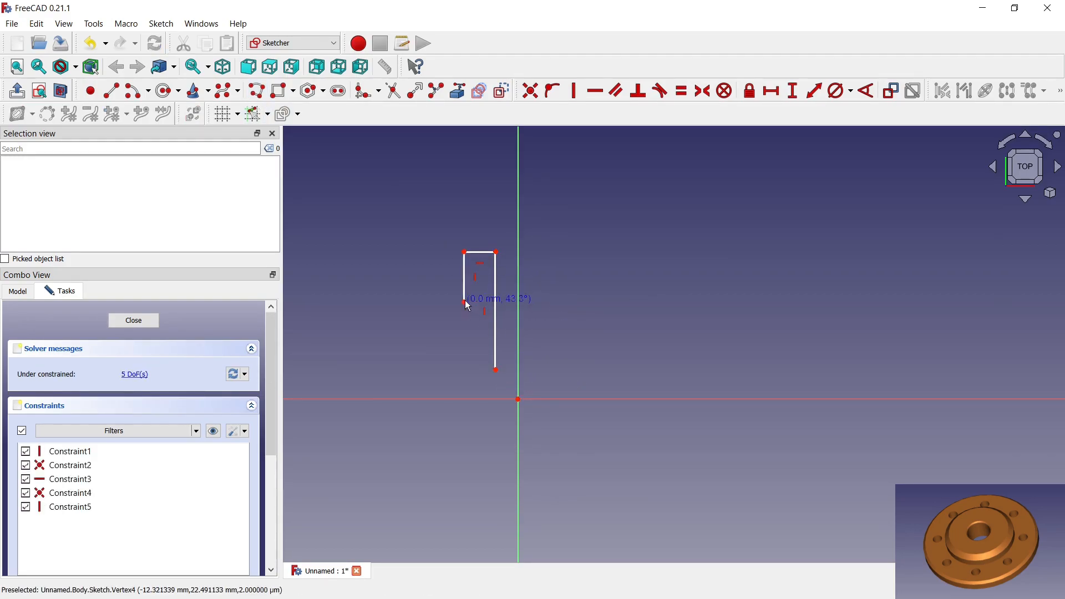
{"action": "left_click", "coordinate": [435, 302]}
{"action": "left_click", "coordinate": [434, 368]}
{"action": "left_click", "coordinate": [496, 369]}
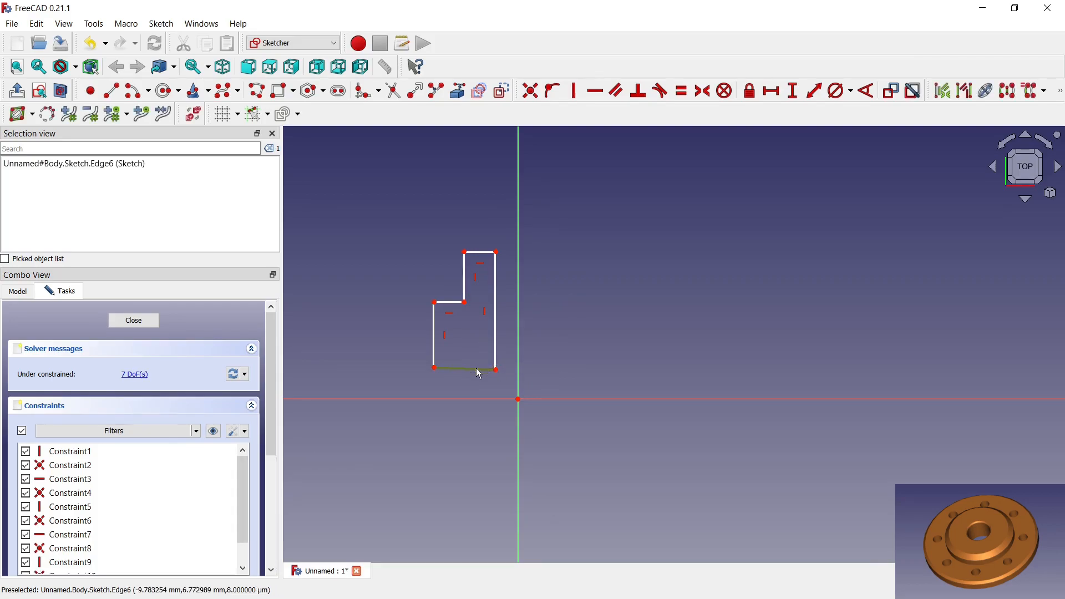
{"action": "left_click", "coordinate": [595, 91]}
Step: Dimension the profile's full vertical edge as 40 mm and its bottom edge as 20 mm
{"action": "left_click", "coordinate": [792, 90]}
{"action": "left_click", "coordinate": [497, 284]}
{"action": "type", "text": "40"}
{"action": "key", "text": "Return"}
{"action": "left_click_drag", "start_coordinate": [466, 345], "coordinate": [561, 350]}
{"action": "left_click", "coordinate": [782, 93]}
{"action": "left_click", "coordinate": [475, 449]}
{"action": "type", "text": "20"}
{"action": "key", "text": "Return"}
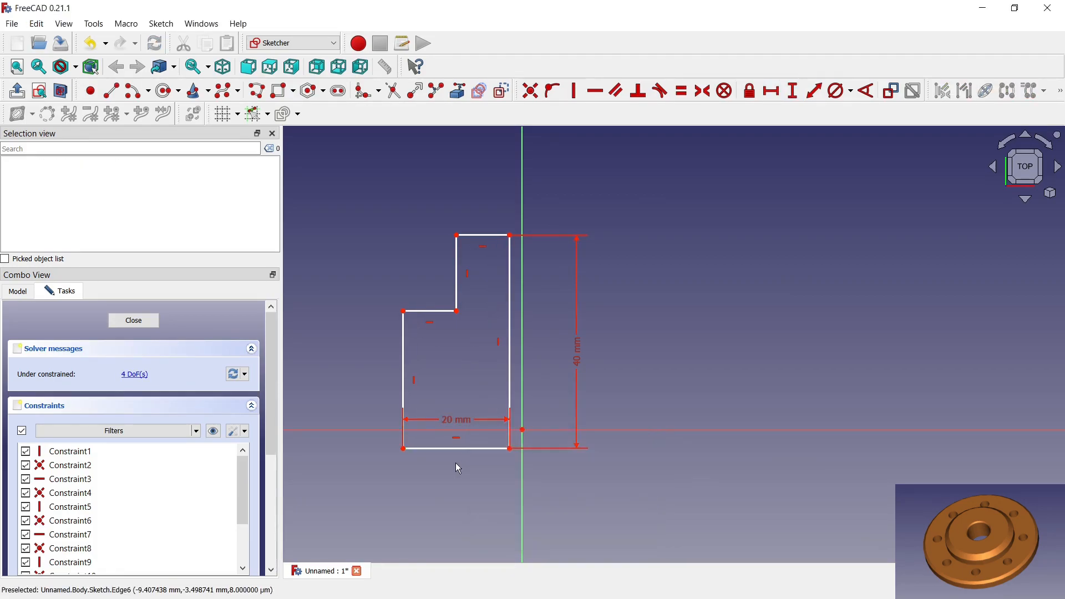
Step: Make the two short horizontal edges equal, and make the bottom edge equal to the adjoining outer vertical edge
{"action": "key", "text": "e"}
{"action": "left_click", "coordinate": [484, 236]}
{"action": "left_click", "coordinate": [430, 311]}
{"action": "left_click", "coordinate": [443, 448]}
{"action": "left_click", "coordinate": [403, 406]}
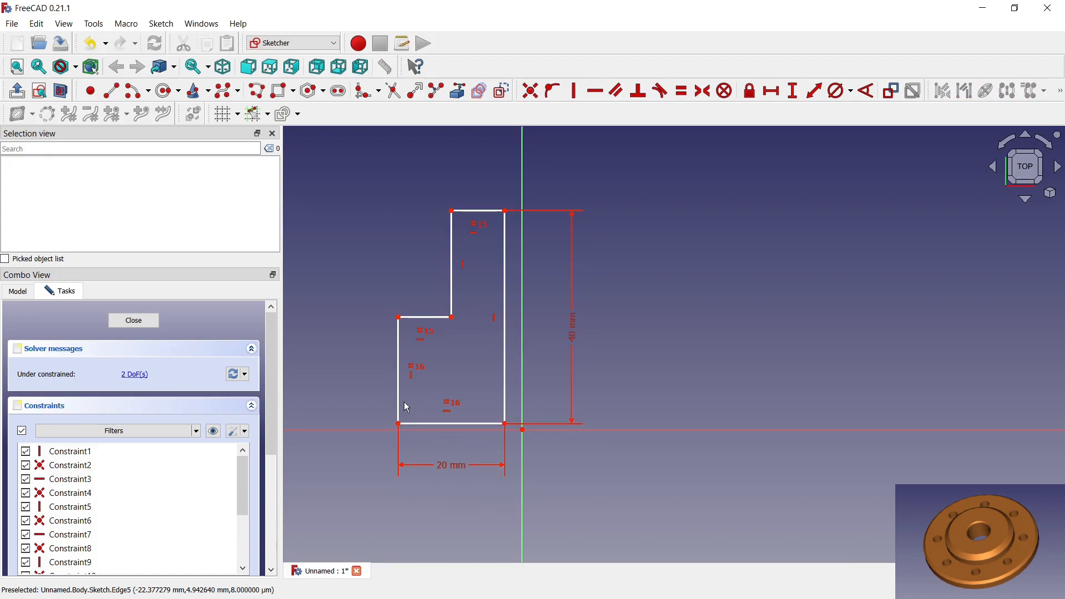
Step: Try to make the profile's lower corner nearest the vertical axis coincident with the origin
{"action": "left_click", "coordinate": [505, 424]}
{"action": "left_click", "coordinate": [522, 430]}
{"action": "left_click", "coordinate": [530, 90]}
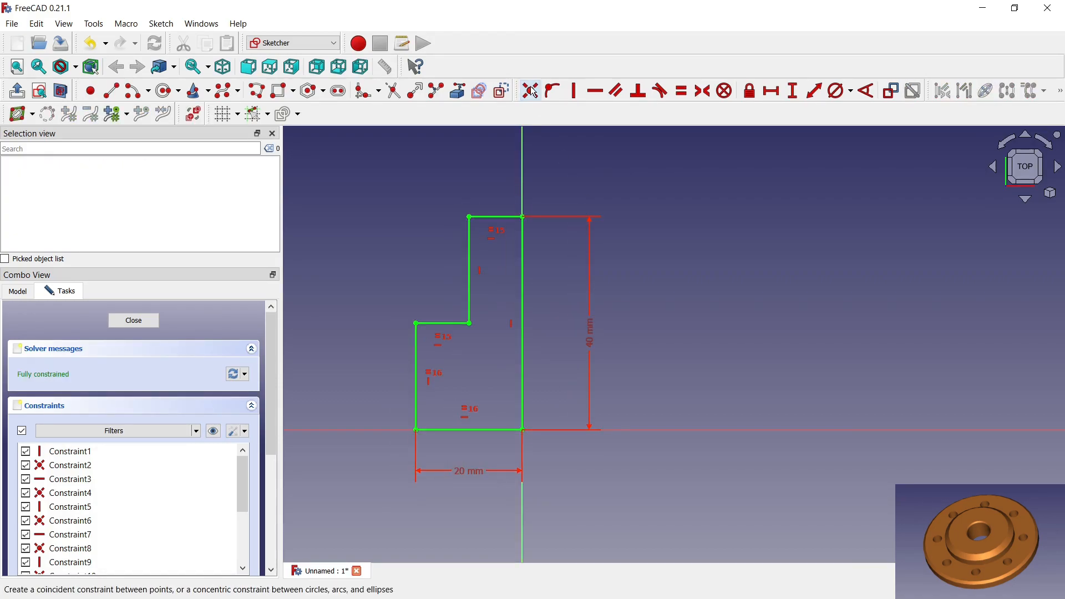
{"action": "left_click", "coordinate": [96, 47]}
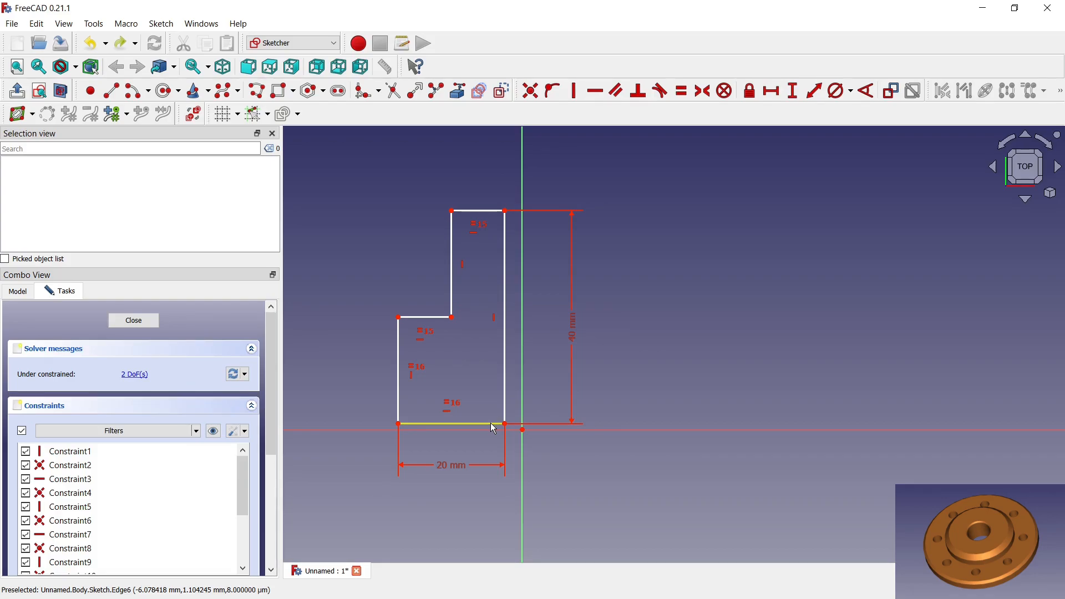
{"action": "left_click", "coordinate": [793, 91]}
{"action": "left_click", "coordinate": [505, 424]}
{"action": "scroll", "coordinate": [502, 367], "scroll_direction": "down", "scroll_amount": 1}
{"action": "scroll", "coordinate": [492, 419], "scroll_direction": "up", "scroll_amount": 3}
{"action": "left_click", "coordinate": [88, 42]}
{"action": "left_click", "coordinate": [120, 44]}
{"action": "left_click", "coordinate": [120, 44]}
{"action": "right_click", "coordinate": [398, 307]}
Step: Set the vertical distance between the origin and the profile's lower corner nearest the vertical axis to 10 mm
{"action": "scroll", "coordinate": [503, 416], "scroll_direction": "up", "scroll_amount": 3}
{"action": "scroll", "coordinate": [558, 427], "scroll_direction": "down", "scroll_amount": 2}
{"action": "key", "text": "i"}
{"action": "left_click", "coordinate": [547, 362]}
{"action": "left_click", "coordinate": [578, 372]}
{"action": "type", "text": "10"}
{"action": "key", "text": "Return"}
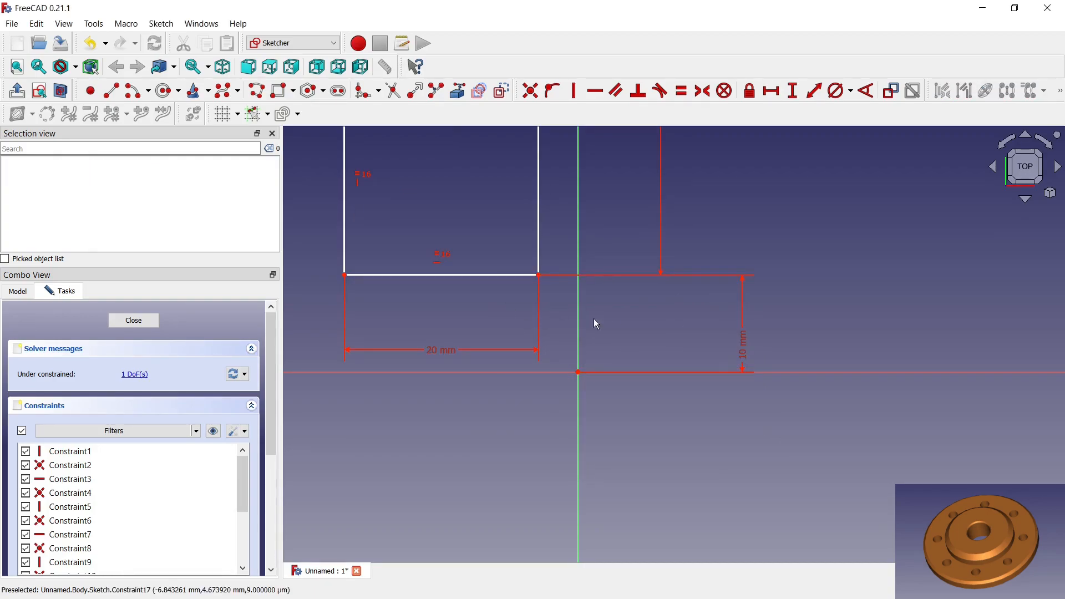
Step: Constrain the profile's lower corner nearest the vertical axis onto that axis and close the sketch
{"action": "left_click", "coordinate": [538, 274]}
{"action": "left_click", "coordinate": [552, 91]}
{"action": "scroll", "coordinate": [491, 392], "scroll_direction": "down", "scroll_amount": 5}
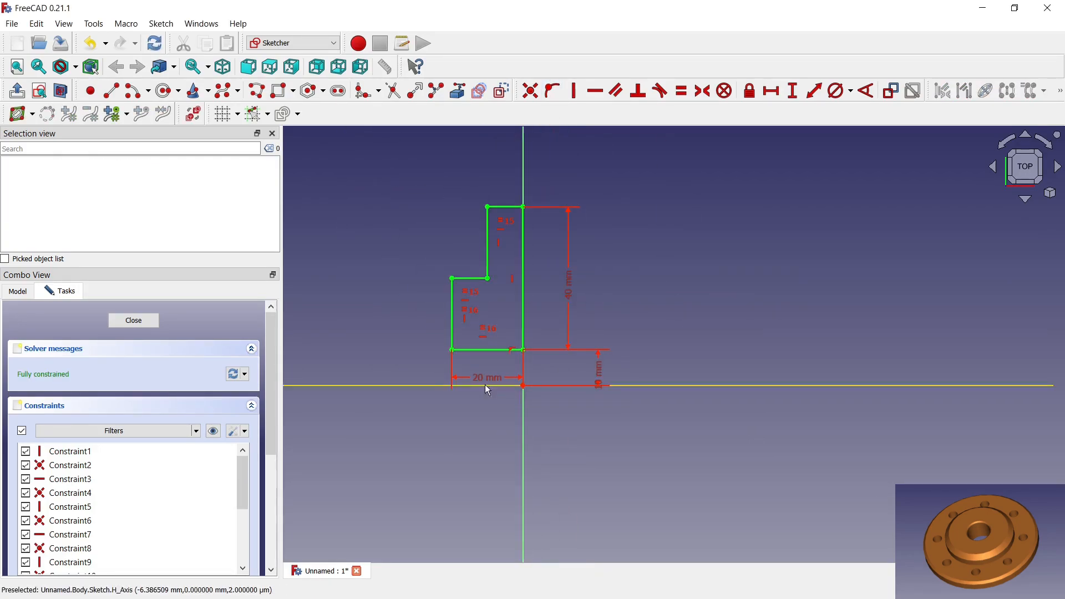
{"action": "left_click", "coordinate": [138, 321]}
Step: Revolve the stepped profile about the body's X axis
{"action": "left_click", "coordinate": [44, 377]}
{"action": "left_click", "coordinate": [256, 357]}
{"action": "left_click", "coordinate": [202, 411]}
{"action": "left_click", "coordinate": [538, 288]}
{"action": "middle_click_drag", "start_coordinate": [521, 214], "coordinate": [601, 244]}
{"action": "left_click", "coordinate": [111, 304]}
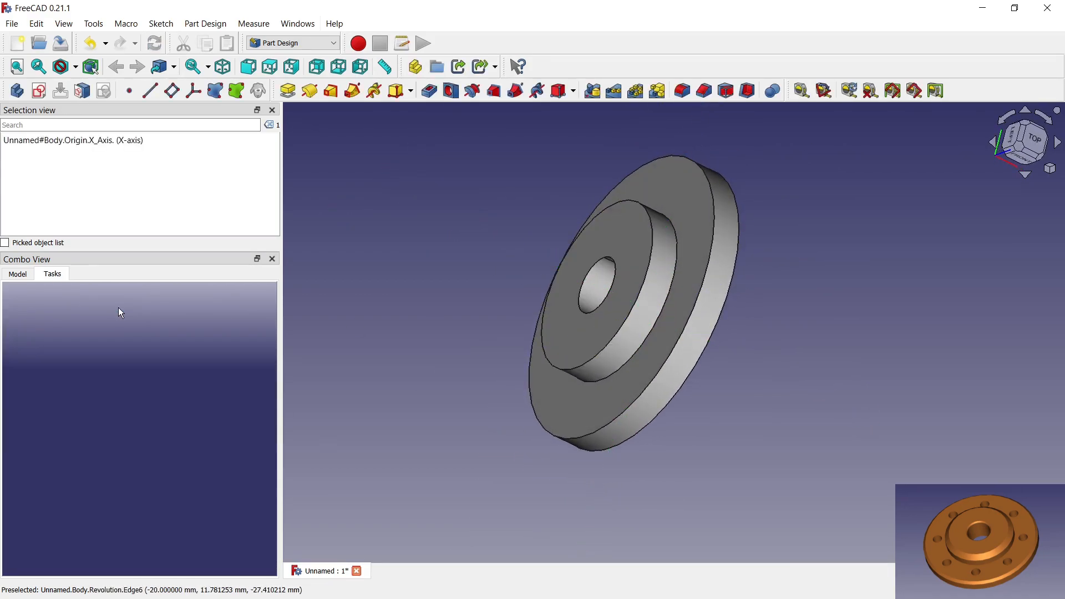
Step: On the flange's ring face, sketch a 75 mm diameter construction circle centred on the origin
{"action": "left_click", "coordinate": [684, 198]}
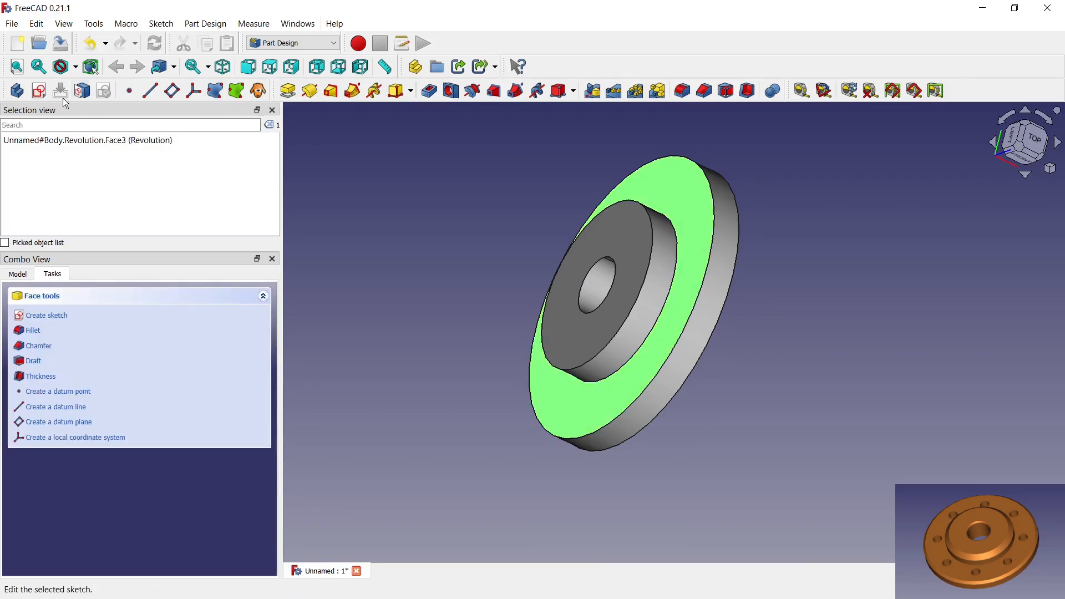
{"action": "left_click", "coordinate": [40, 92]}
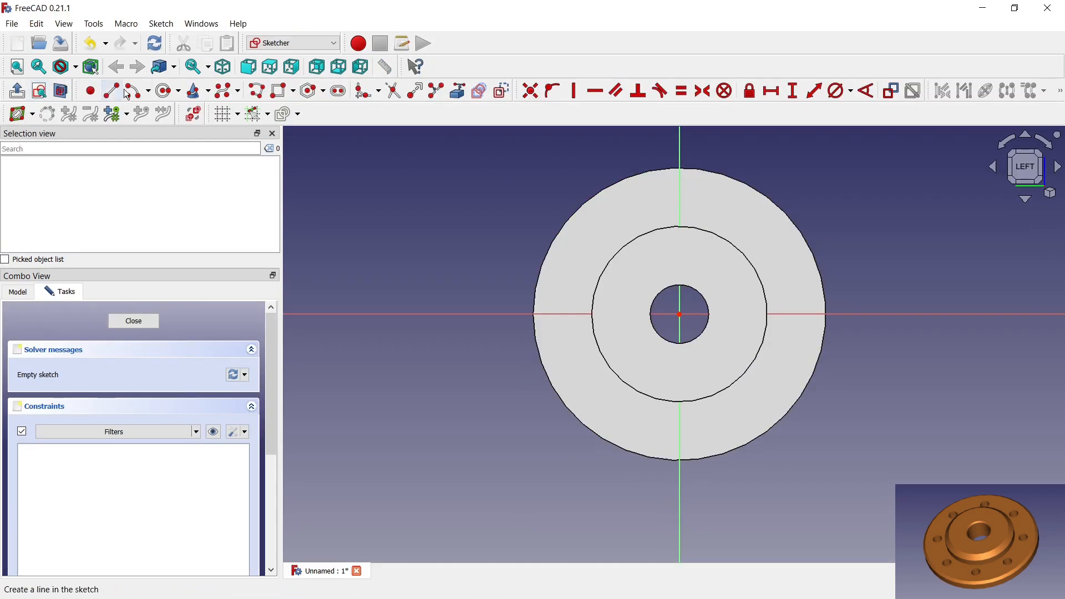
{"action": "left_click", "coordinate": [164, 91]}
{"action": "left_click", "coordinate": [598, 228]}
{"action": "left_click", "coordinate": [836, 90]}
{"action": "left_click", "coordinate": [672, 201]}
{"action": "type", "text": "75"}
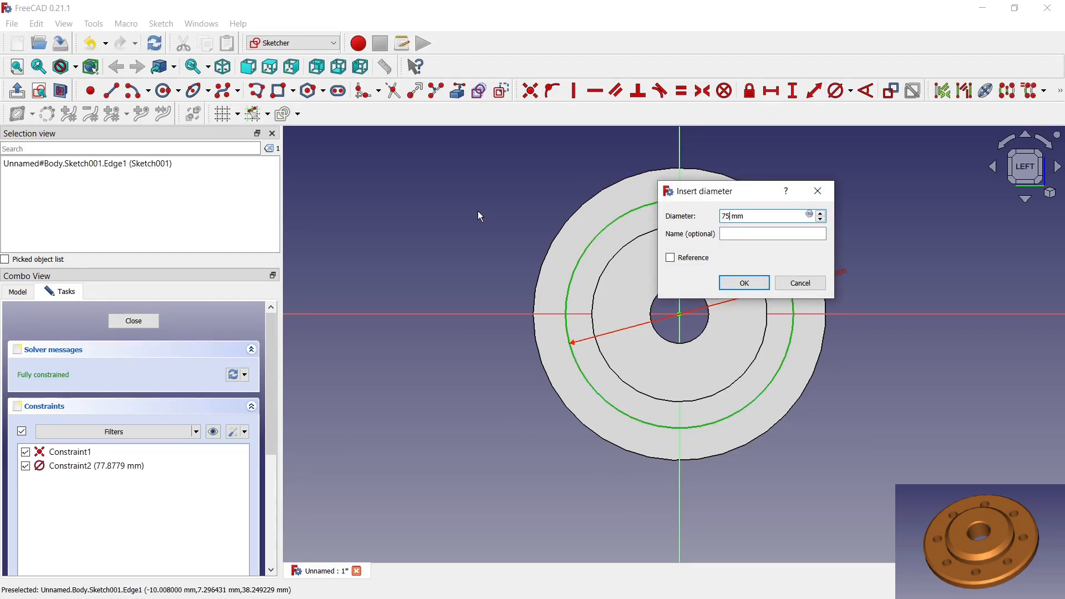
{"action": "key", "text": "Return"}
{"action": "scroll", "coordinate": [690, 200], "scroll_direction": "up", "scroll_amount": 3}
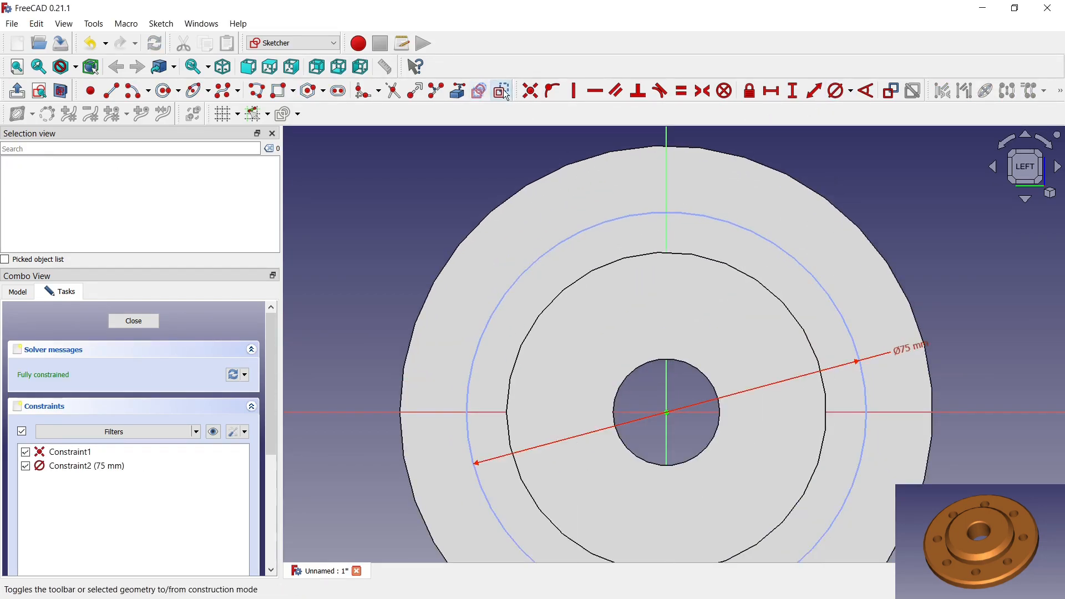
Step: Draw a hole circle centred on the vertical axis above the hub and set its diameter to 8 mm
{"action": "left_click", "coordinate": [164, 90]}
{"action": "left_click", "coordinate": [666, 183]}
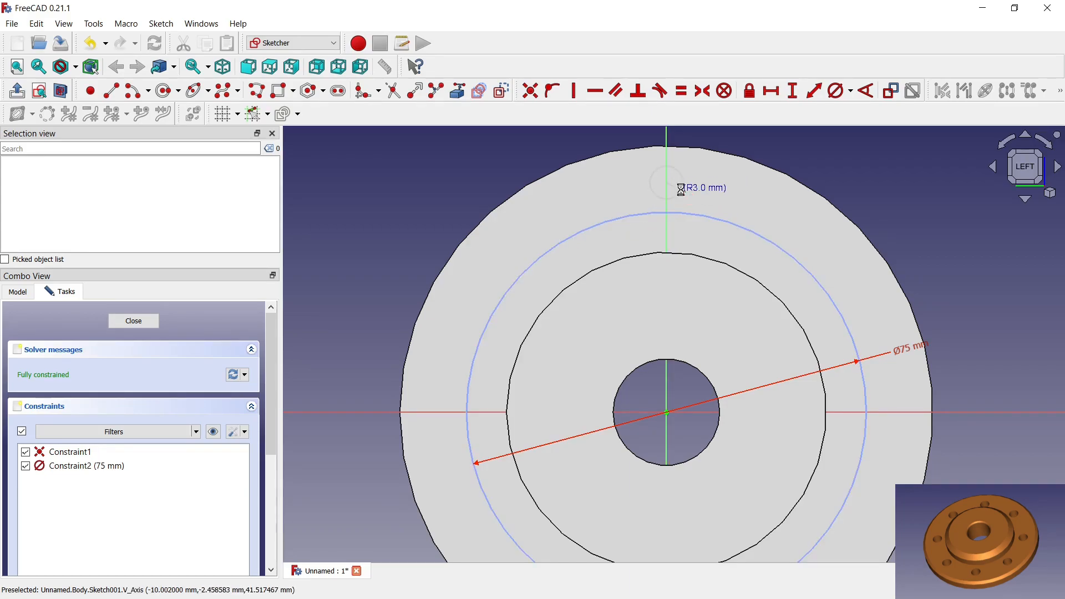
{"action": "left_click", "coordinate": [681, 189]}
{"action": "left_click", "coordinate": [835, 91]}
{"action": "left_click", "coordinate": [683, 179]}
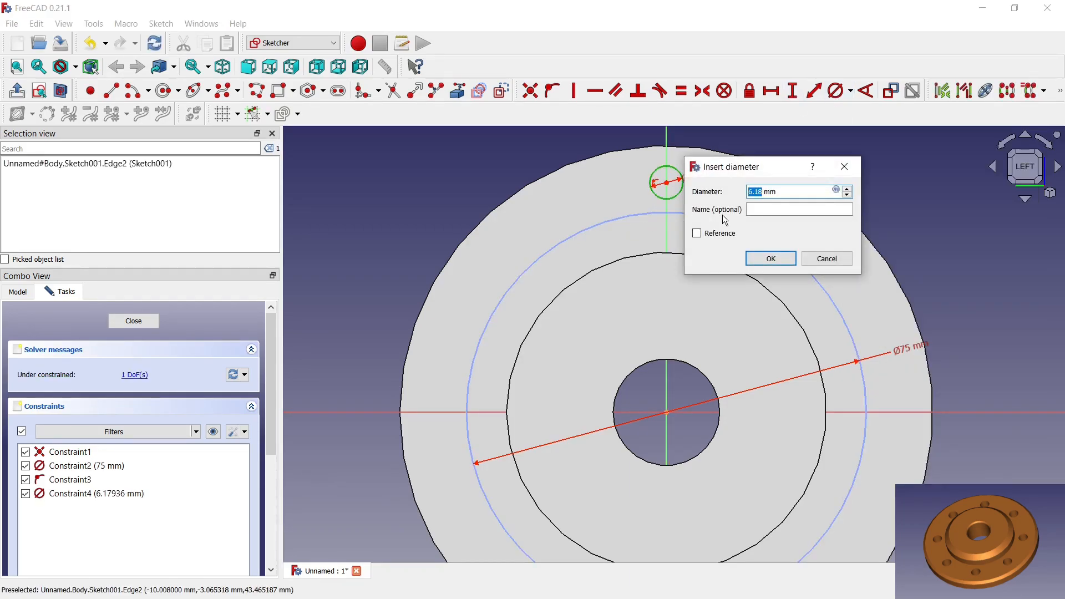
{"action": "type", "text": "8"}
{"action": "left_click", "coordinate": [771, 258]}
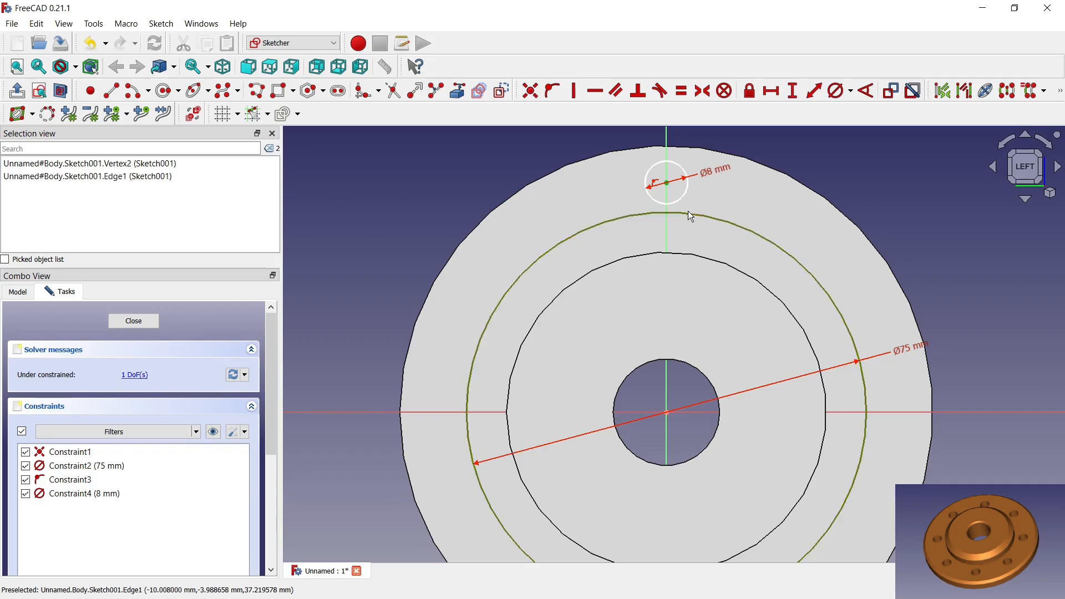
Step: Constrain the 8 mm circle's centre onto the 75 mm construction circle and close the sketch
{"action": "key", "text": "o"}
{"action": "scroll", "coordinate": [638, 165], "scroll_direction": "down", "scroll_amount": 1}
{"action": "left_click", "coordinate": [135, 322]}
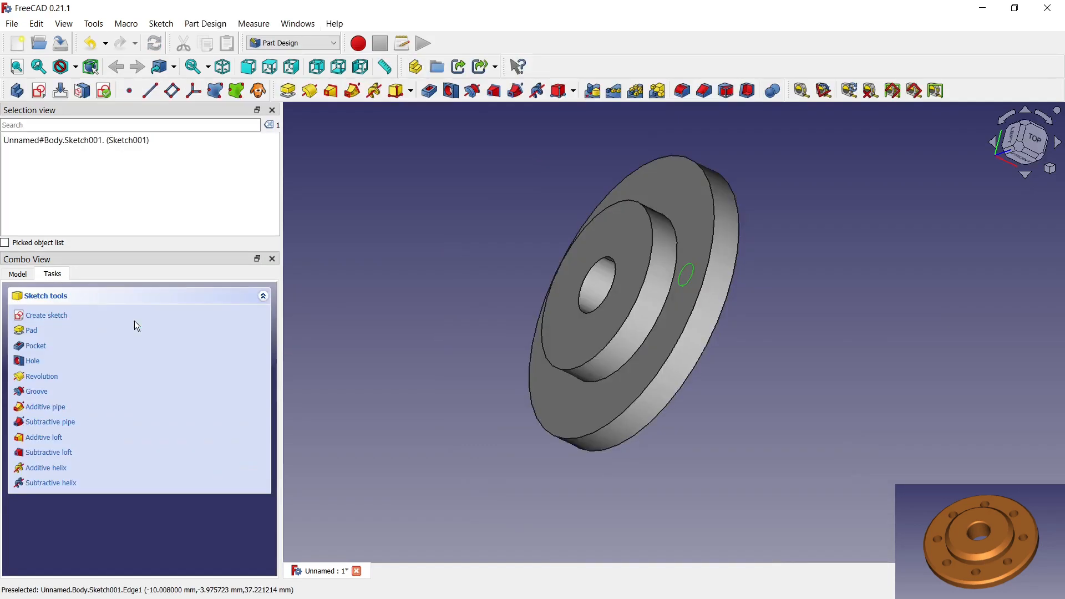
Step: Cut the 8 mm hole through the flange with a Pocket of type To first
{"action": "left_click", "coordinate": [431, 94]}
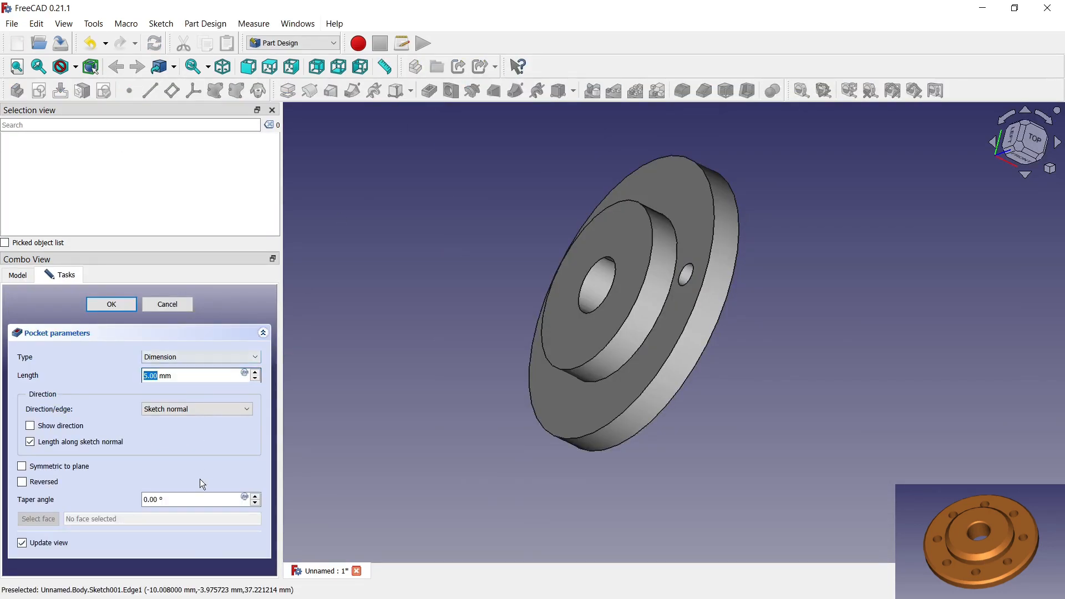
{"action": "middle_click_drag", "start_coordinate": [427, 327], "coordinate": [516, 316]}
{"action": "left_click", "coordinate": [189, 357]}
{"action": "left_click", "coordinate": [178, 381]}
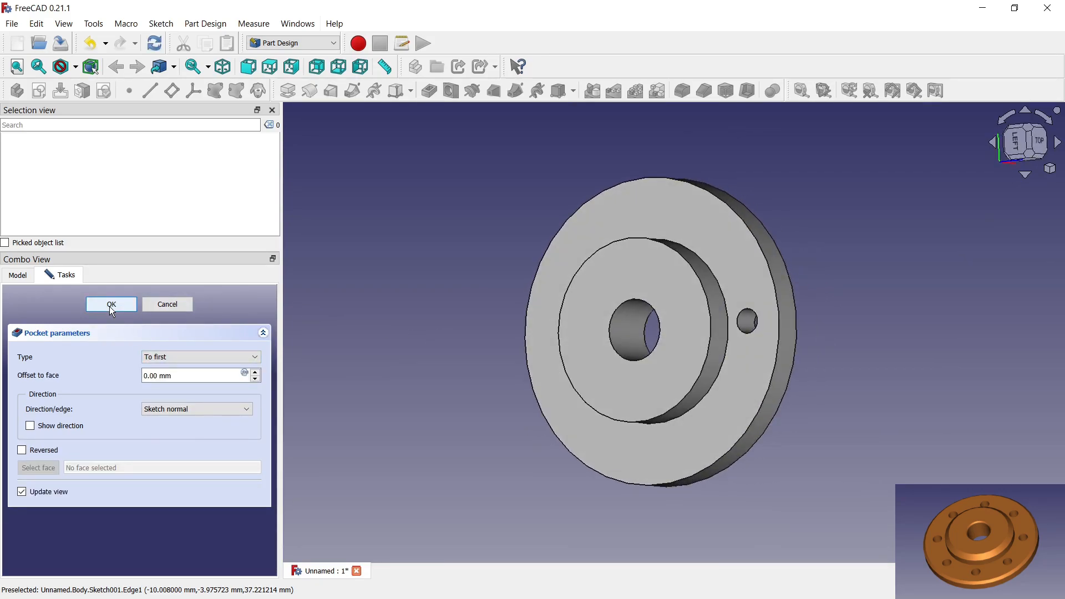
{"action": "left_click", "coordinate": [108, 306]}
Step: Polar-pattern the hole pocket around the normal sketch axis with 8 occurrences over 360°
{"action": "middle_click_drag", "start_coordinate": [726, 342], "coordinate": [746, 303]}
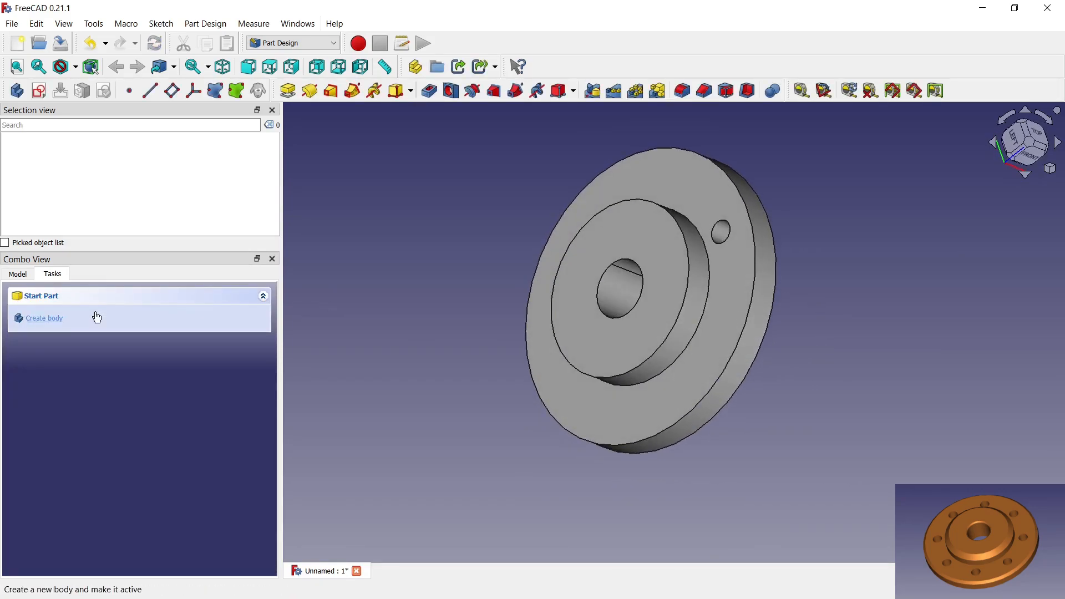
{"action": "left_click", "coordinate": [73, 345]}
{"action": "left_click", "coordinate": [635, 91]}
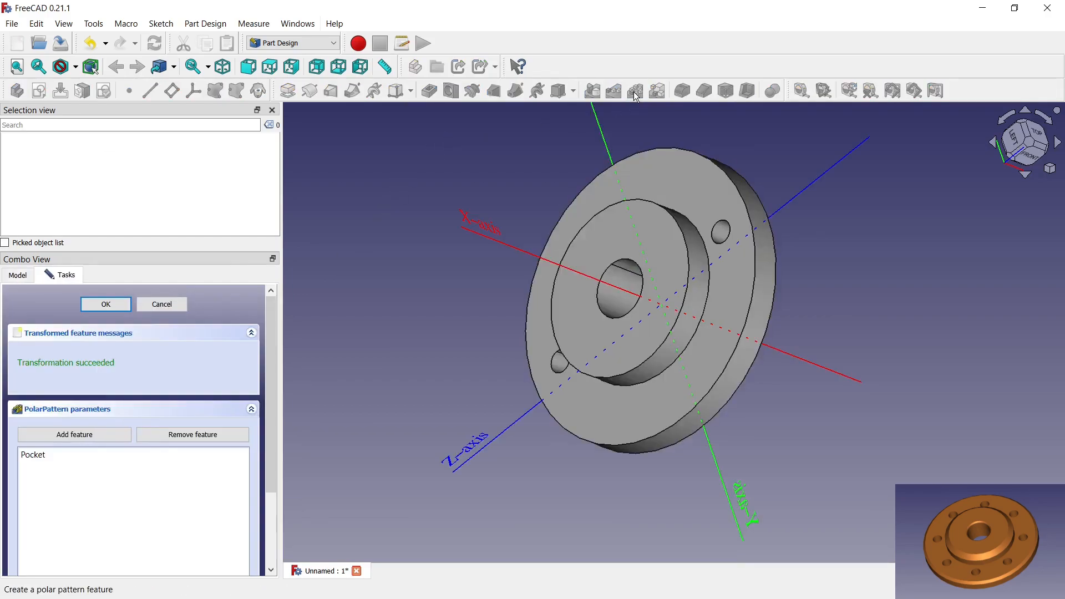
{"action": "left_click_drag", "start_coordinate": [272, 357], "coordinate": [271, 432]}
{"action": "left_click", "coordinate": [245, 535]}
{"action": "left_click", "coordinate": [246, 535]}
{"action": "left_click", "coordinate": [246, 535]}
{"action": "left_click", "coordinate": [245, 536]}
{"action": "left_click", "coordinate": [246, 535]}
{"action": "left_click", "coordinate": [245, 535]}
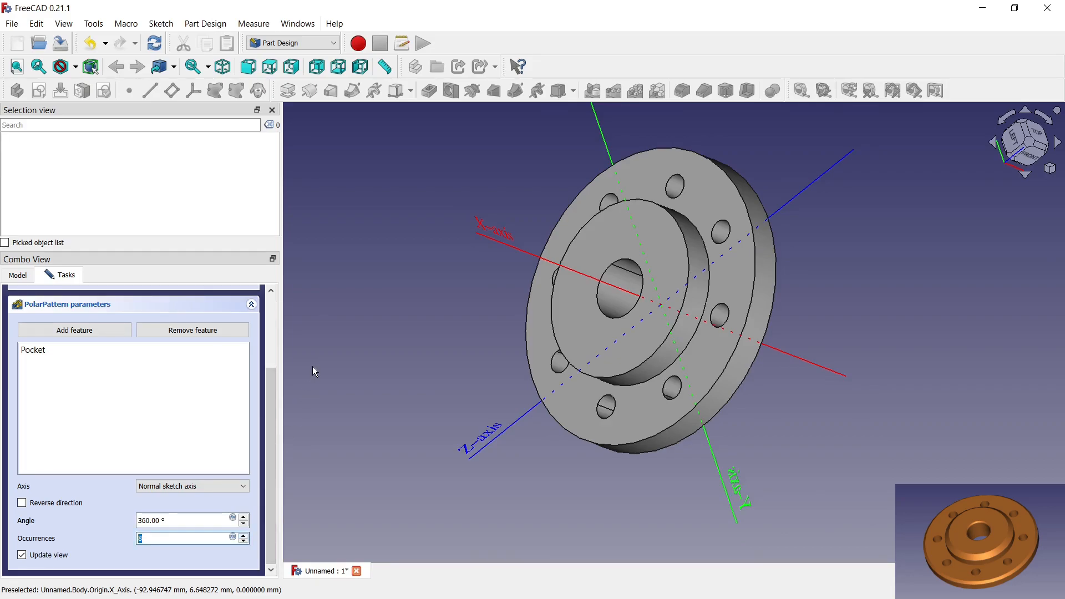
{"action": "left_click_drag", "start_coordinate": [274, 393], "coordinate": [274, 311]}
{"action": "left_click", "coordinate": [105, 304]}
Step: Chamfer the hub's outer front edge with an equal distance of 4 mm
{"action": "left_click", "coordinate": [690, 273]}
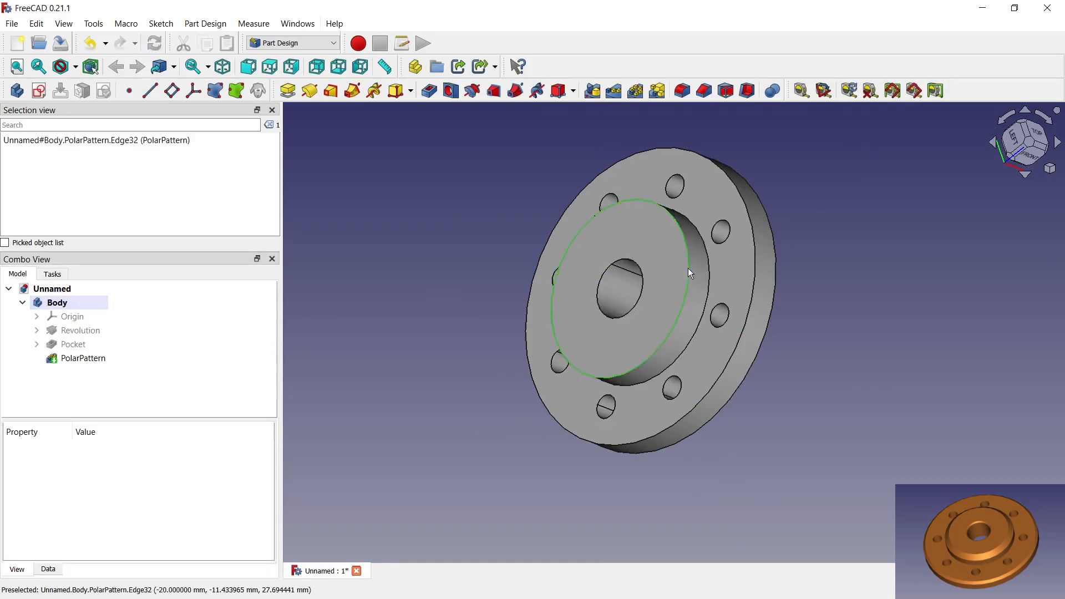
{"action": "left_click", "coordinate": [703, 91]}
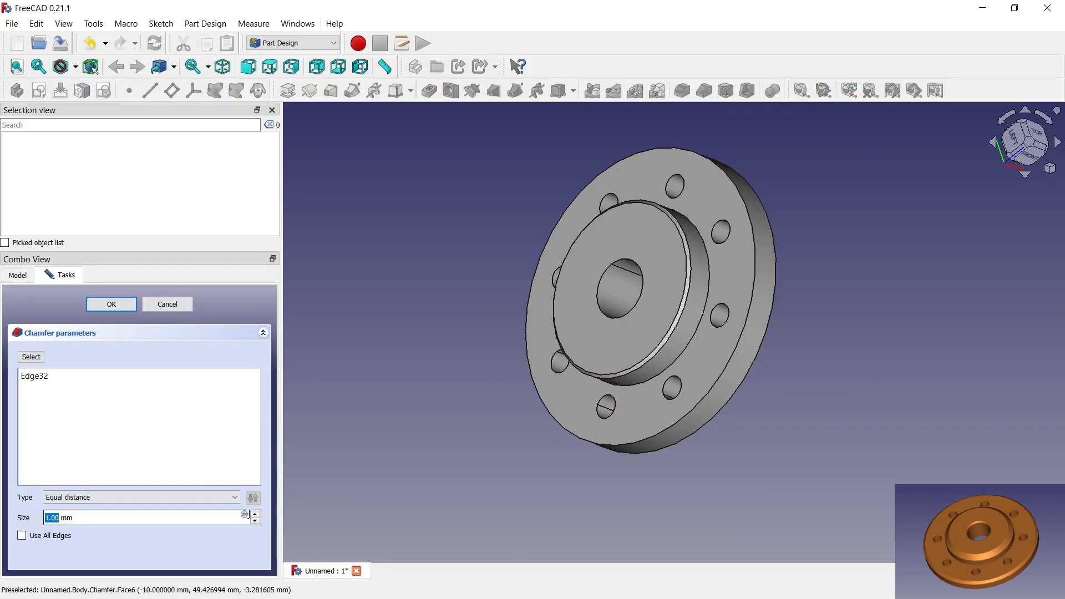
{"action": "left_click", "coordinate": [255, 514]}
{"action": "left_click", "coordinate": [255, 514]}
{"action": "left_click", "coordinate": [255, 514]}
{"action": "left_click", "coordinate": [112, 304]}
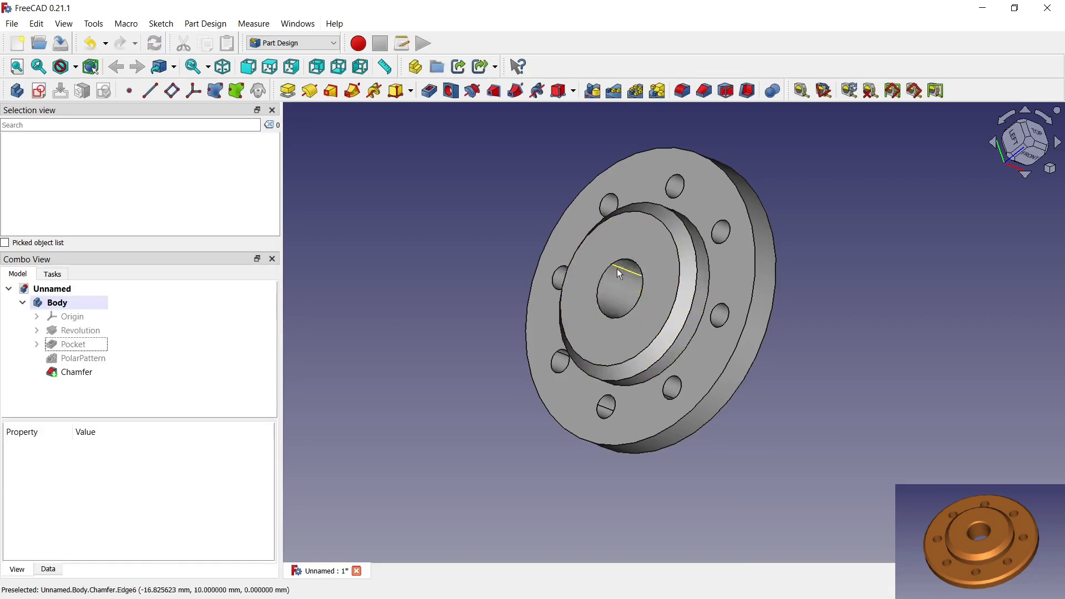
Step: Chamfer the central bore's circular edges at both ends with the default 1 mm size
{"action": "left_click", "coordinate": [642, 281]}
{"action": "middle_click_drag", "start_coordinate": [642, 281], "coordinate": [627, 285]}
{"action": "left_click", "coordinate": [628, 299], "text": "ctrl"}
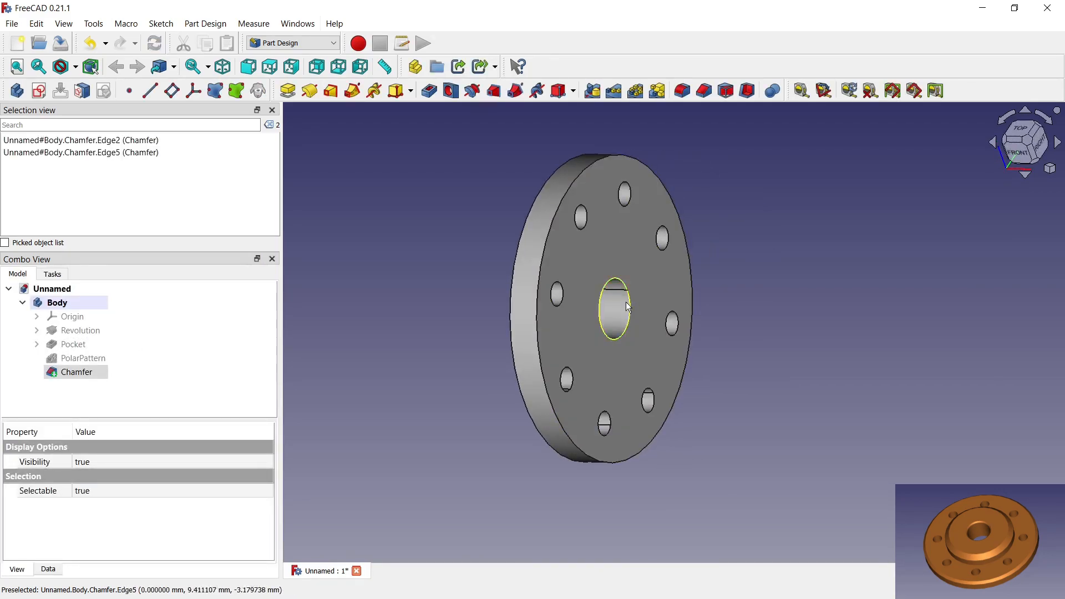
{"action": "left_click", "coordinate": [707, 92]}
{"action": "left_click", "coordinate": [118, 304]}
Step: Chamfer both outer circular edges of the flange with an equal distance of 2 mm
{"action": "middle_click_drag", "start_coordinate": [418, 310], "coordinate": [542, 325]}
{"action": "left_click", "coordinate": [704, 268]}
{"action": "middle_click_drag", "start_coordinate": [806, 274], "coordinate": [623, 275]}
{"action": "left_click", "coordinate": [533, 306], "text": "ctrl"}
{"action": "middle_click_drag", "start_coordinate": [530, 308], "coordinate": [797, 207]}
{"action": "left_click", "coordinate": [704, 90]}
{"action": "left_click", "coordinate": [257, 513]}
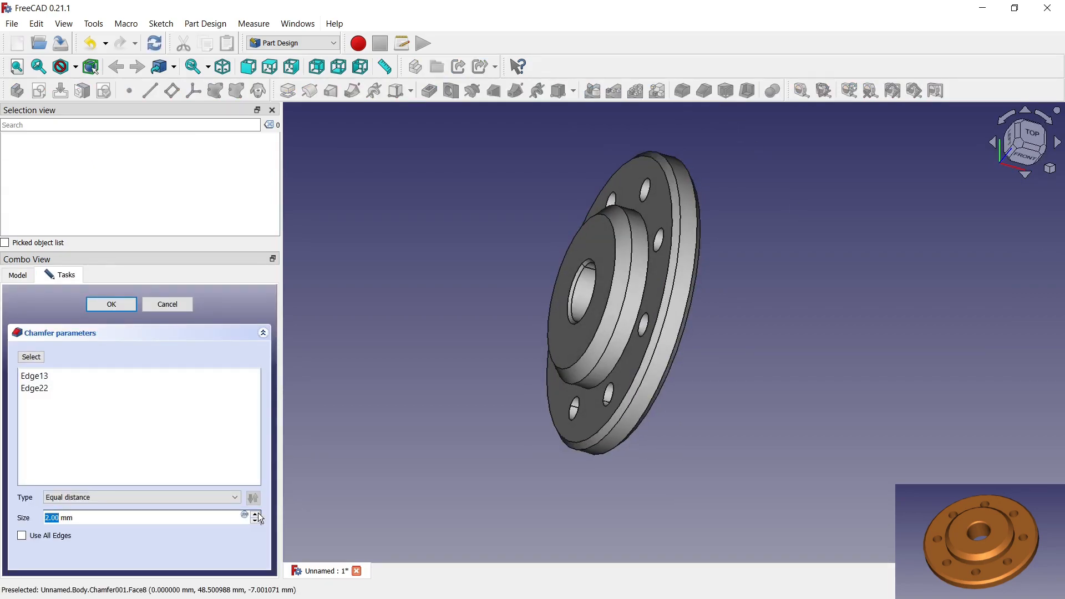
{"action": "left_click", "coordinate": [123, 306]}
Step: Give the flange body an orange-brown metallic material preset in its appearance settings
{"action": "middle_click_drag", "start_coordinate": [366, 377], "coordinate": [531, 415]}
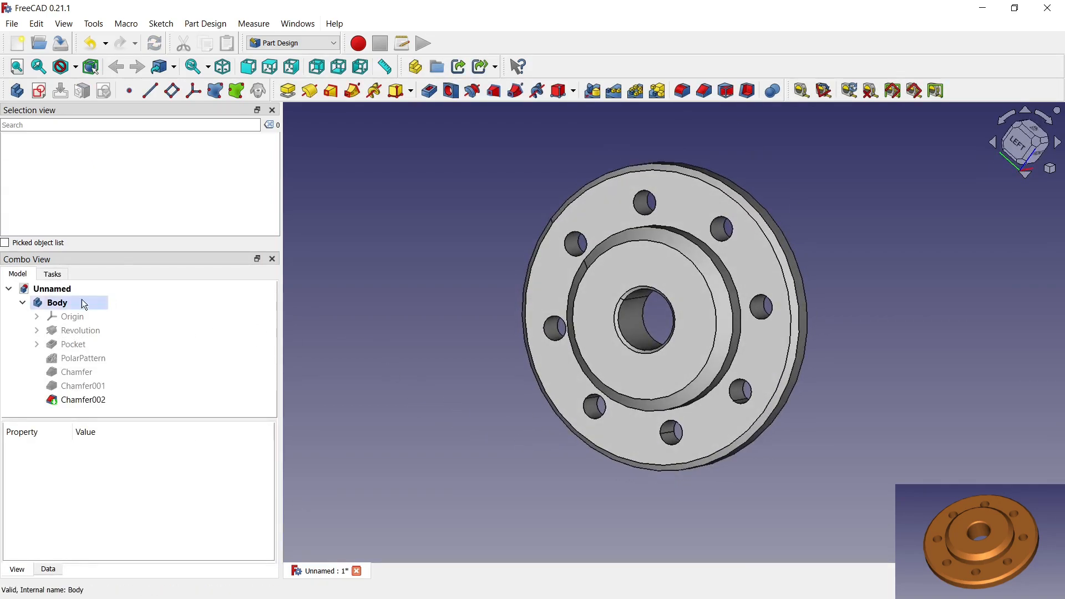
{"action": "right_click", "coordinate": [110, 304]}
{"action": "left_click", "coordinate": [105, 349]}
{"action": "left_click", "coordinate": [202, 425]}
{"action": "left_click", "coordinate": [142, 451]}
{"action": "left_click", "coordinate": [134, 304]}
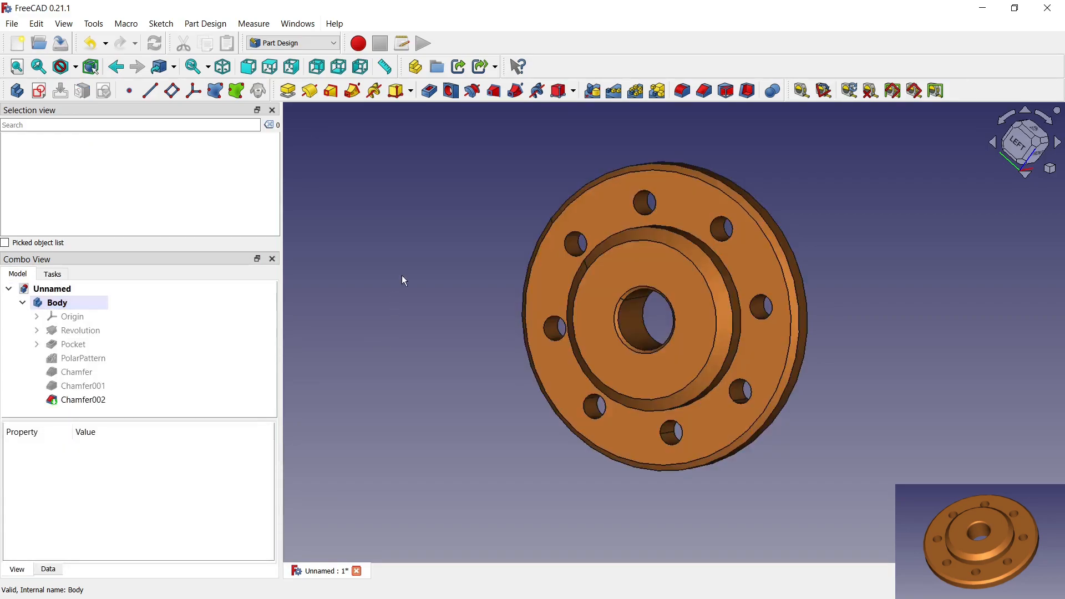
Step: Set the flange body's display mode to Shaded
{"action": "middle_click_drag", "start_coordinate": [394, 296], "coordinate": [375, 290]}
{"action": "right_click", "coordinate": [61, 302]}
{"action": "left_click", "coordinate": [106, 345]}
{"action": "left_click", "coordinate": [187, 375]}
{"action": "left_click", "coordinate": [418, 374]}
{"action": "left_click", "coordinate": [134, 305]}
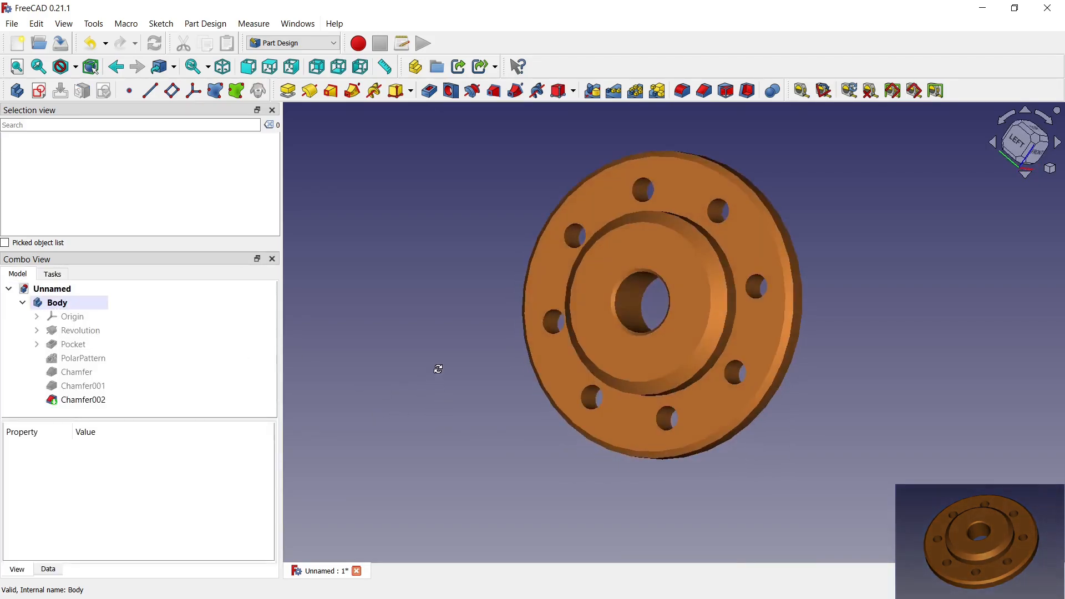
{"action": "middle_click_drag", "start_coordinate": [438, 369], "coordinate": [771, 443]}
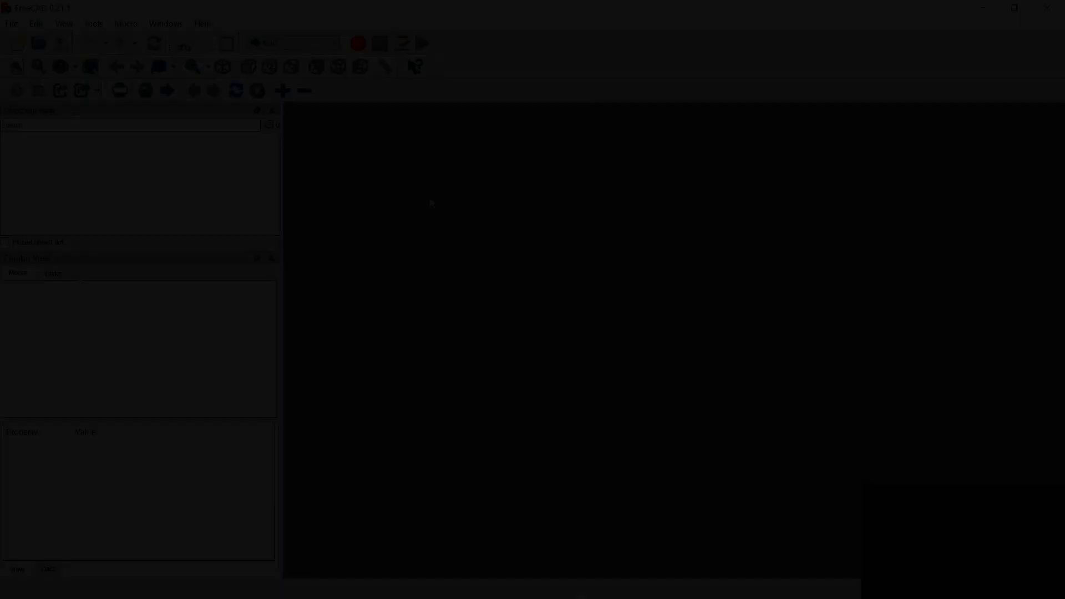
Step: Start a new body in Part Design and open a sketch on its XY-plane
{"action": "left_click", "coordinate": [334, 43]}
{"action": "left_click", "coordinate": [292, 128]}
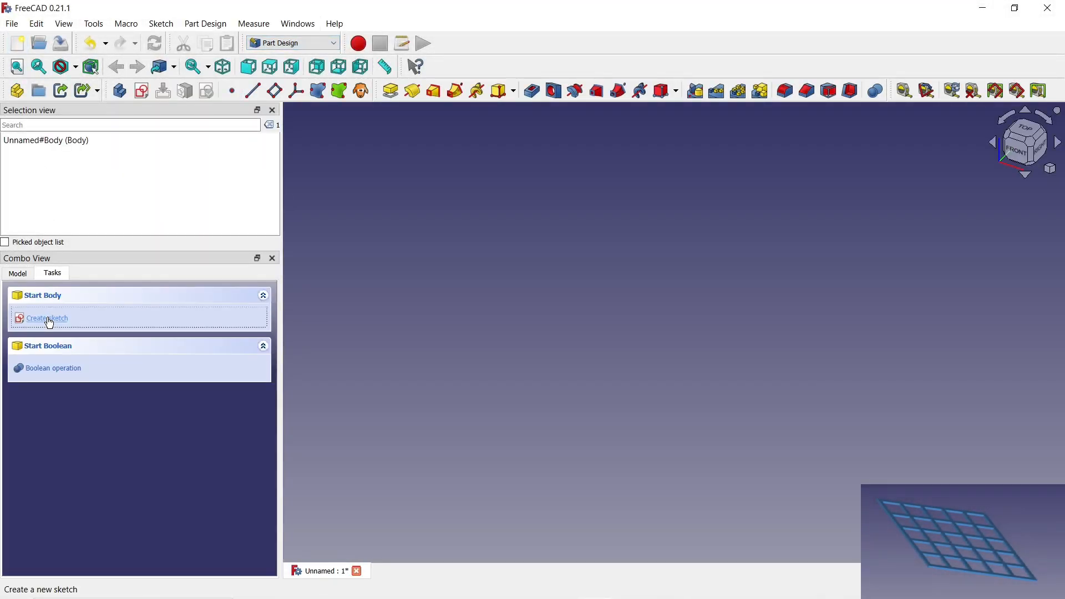
{"action": "left_click", "coordinate": [49, 321]}
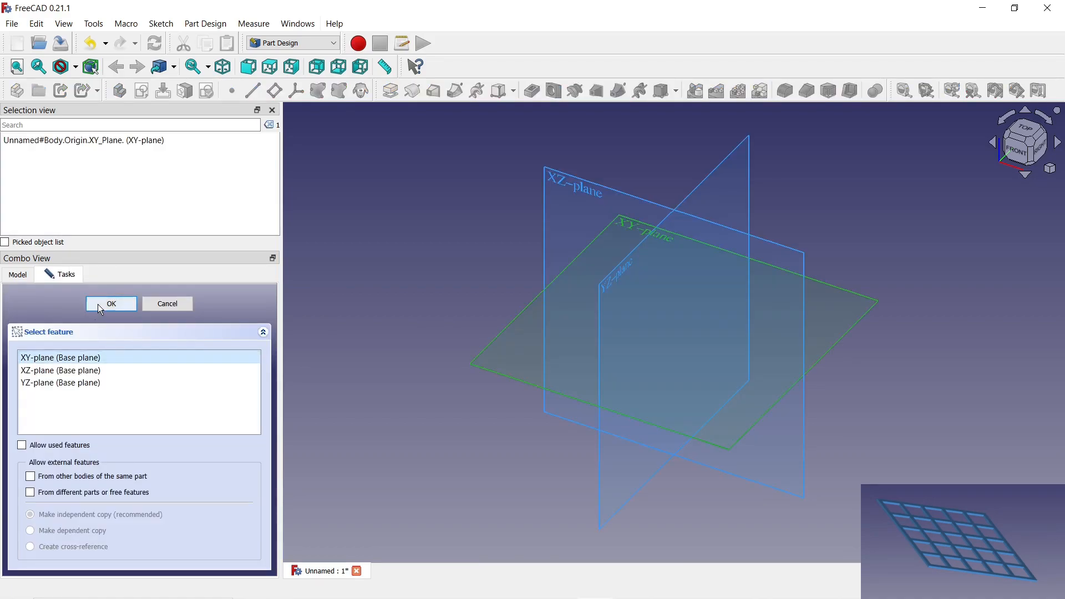
{"action": "left_click", "coordinate": [100, 304]}
Step: Sketch a centered rectangle with its center on the sketch origin
{"action": "left_click", "coordinate": [836, 67]}
{"action": "left_click", "coordinate": [848, 86]}
{"action": "left_click", "coordinate": [674, 333]}
{"action": "left_click", "coordinate": [492, 194]}
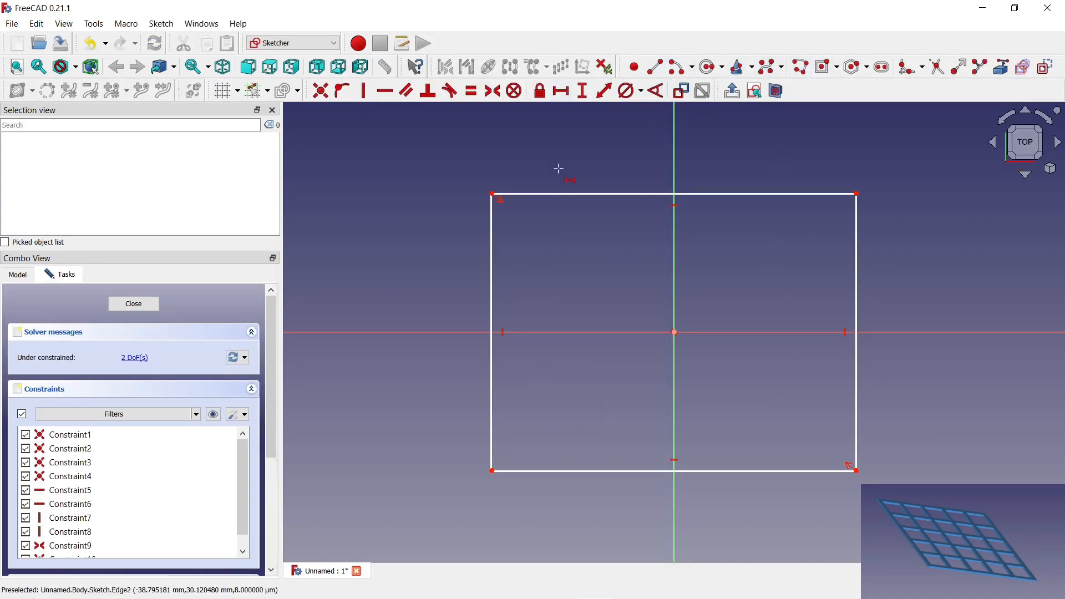
Step: Constrain the rectangle to a square by setting its width to 62 mm and making two adjacent sides equal
{"action": "left_click", "coordinate": [555, 195]}
{"action": "key", "text": "l"}
{"action": "key", "text": "Return"}
{"action": "left_click", "coordinate": [563, 192]}
{"action": "left_click", "coordinate": [531, 238]}
{"action": "key", "text": "e"}
Step: Finish the square sketch and pad it 1 mm into a thin plate
{"action": "left_click", "coordinate": [133, 304]}
{"action": "left_click", "coordinate": [390, 91]}
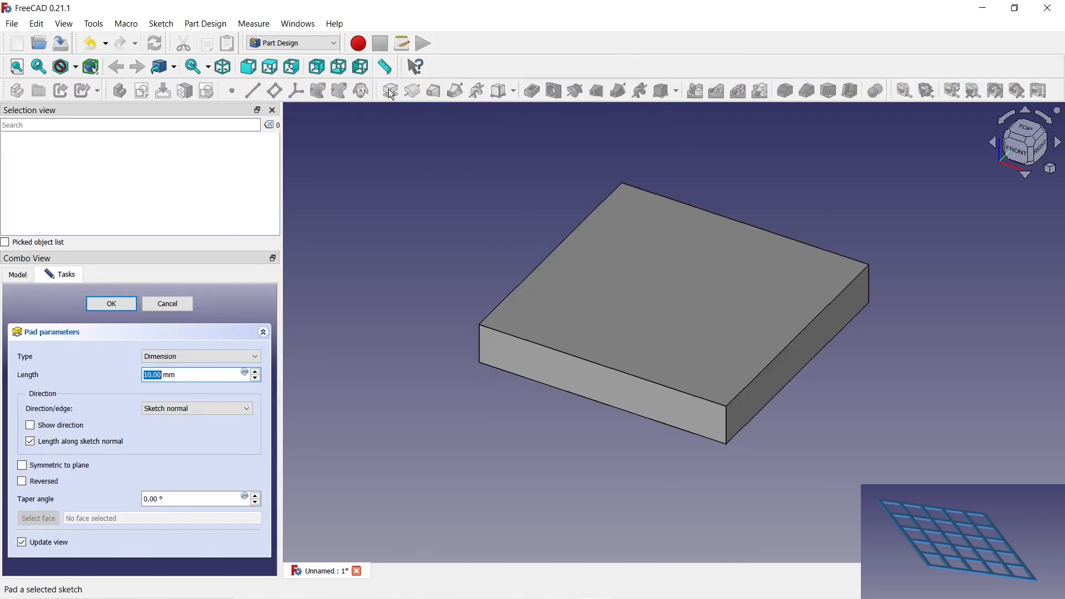
{"action": "left_click", "coordinate": [112, 303]}
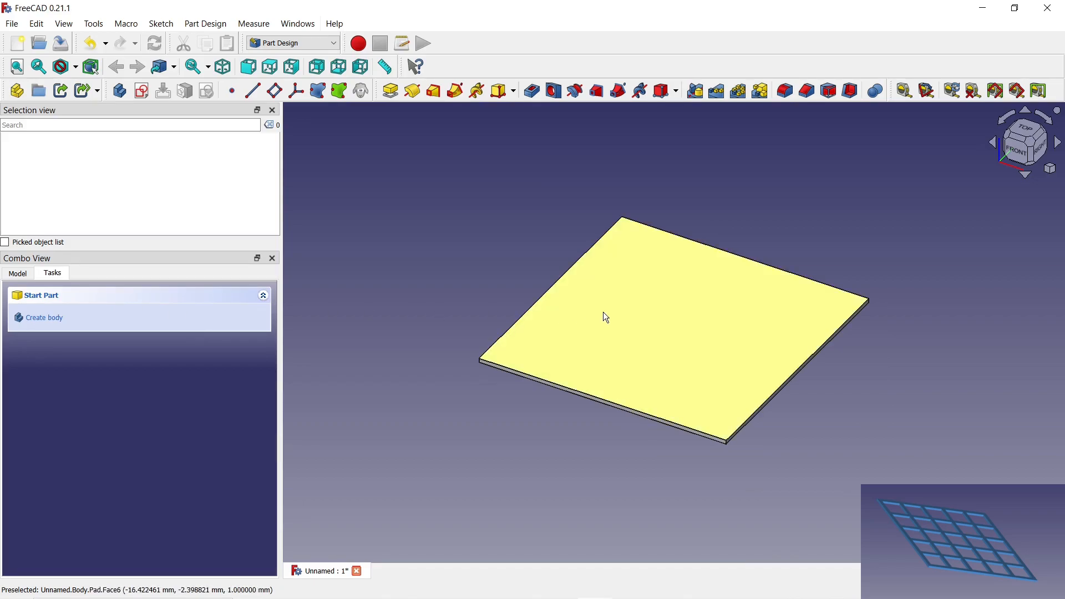
Step: Open a sketch on the plate's top face and reference the two plate edges meeting at its upper-left corner as external geometry
{"action": "left_click", "coordinate": [603, 312]}
{"action": "left_click", "coordinate": [144, 91]}
{"action": "scroll", "coordinate": [537, 181], "scroll_direction": "up", "scroll_amount": 5}
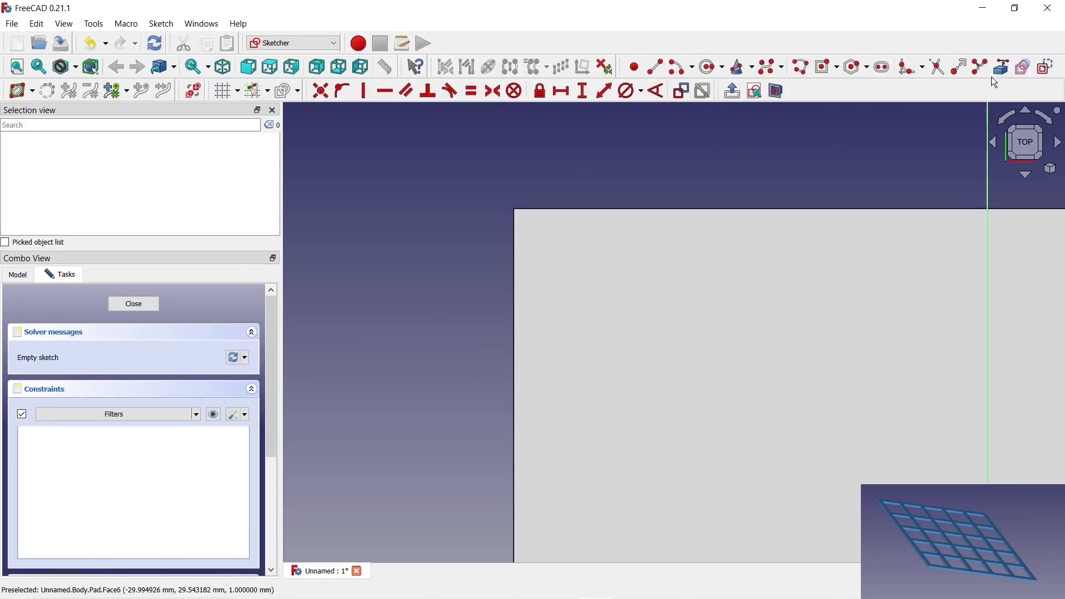
{"action": "key", "text": "g"}
{"action": "key", "text": "r"}
{"action": "left_click", "coordinate": [514, 221]}
{"action": "right_click", "coordinate": [500, 141]}
Step: Sketch a corner-to-corner rectangle just inside the plate's upper-left corner
{"action": "left_click", "coordinate": [829, 67]}
{"action": "left_click", "coordinate": [557, 257]}
{"action": "left_click", "coordinate": [844, 483]}
Step: Set the rectangle's horizontal distance from the plate corner to 2 mm and its width to 10 mm
{"action": "left_click", "coordinate": [561, 90]}
{"action": "left_click", "coordinate": [514, 209]}
{"action": "left_click", "coordinate": [556, 257]}
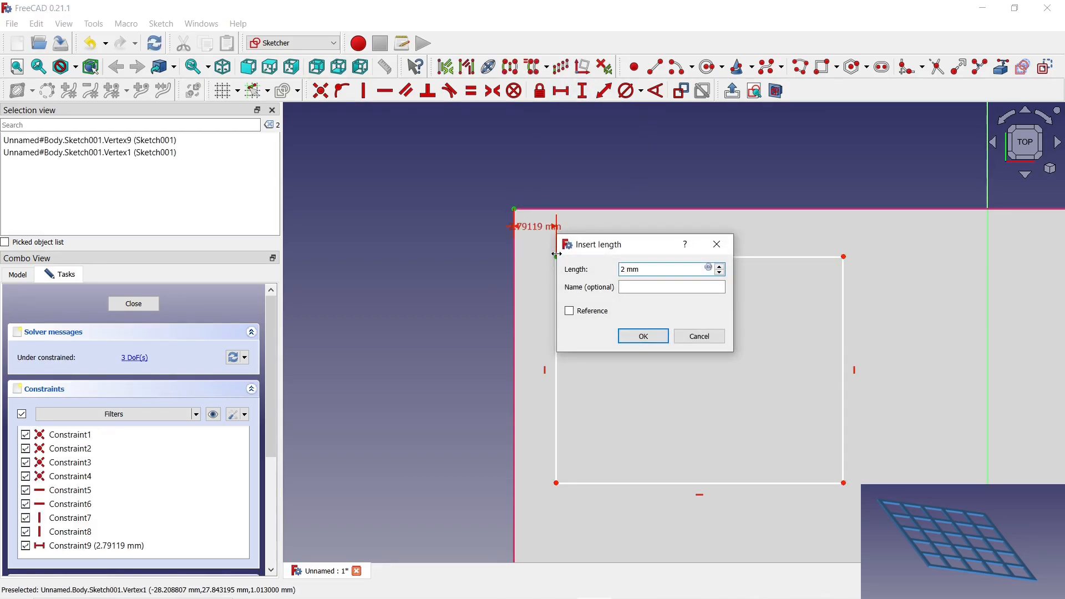
{"action": "left_click", "coordinate": [621, 340]}
{"action": "left_click", "coordinate": [636, 258]}
{"action": "type", "text": "10"}
{"action": "key", "text": "Return"}
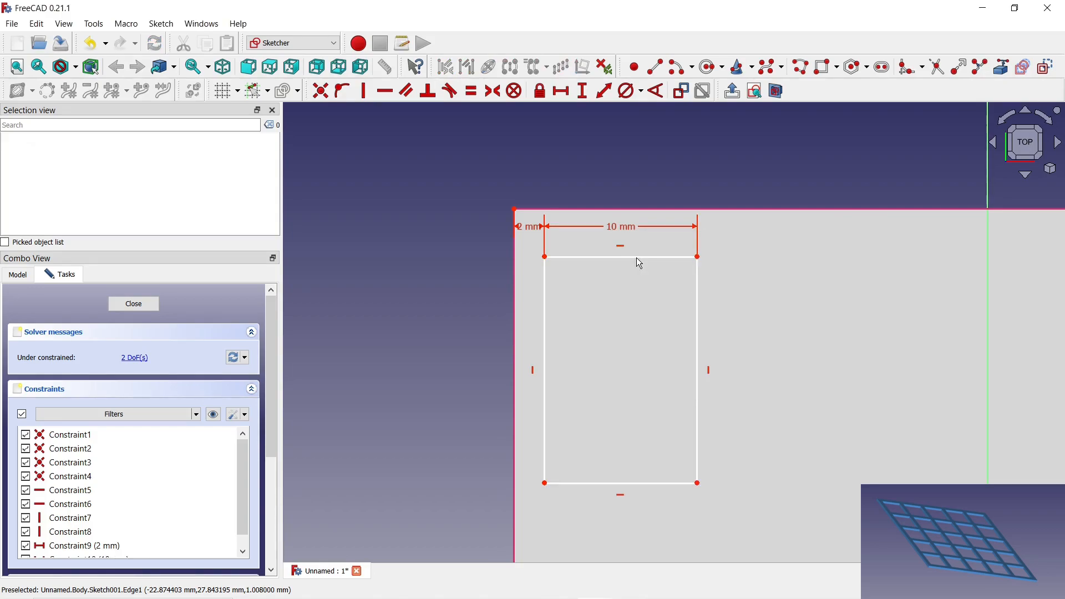
Step: Make the rectangle's adjacent sides equal and set its vertical distance from the plate corner to 2 mm
{"action": "left_click", "coordinate": [602, 257]}
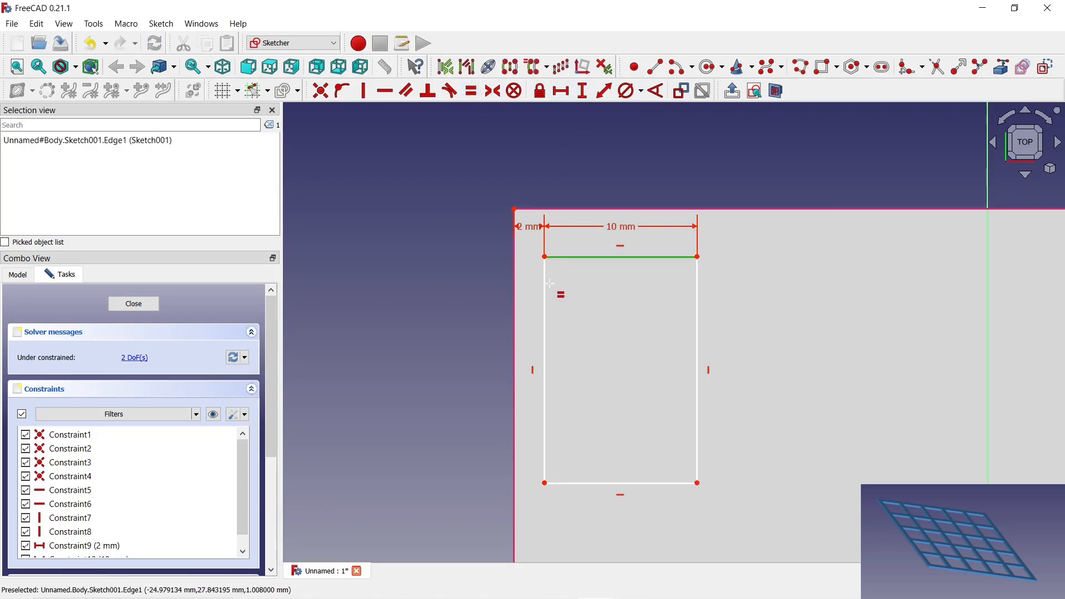
{"action": "left_click", "coordinate": [545, 297]}
{"action": "key", "text": "e"}
{"action": "left_click", "coordinate": [582, 91]}
{"action": "left_click", "coordinate": [545, 317]}
{"action": "left_click", "coordinate": [514, 210]}
{"action": "type", "text": "2"}
{"action": "key", "text": "Return"}
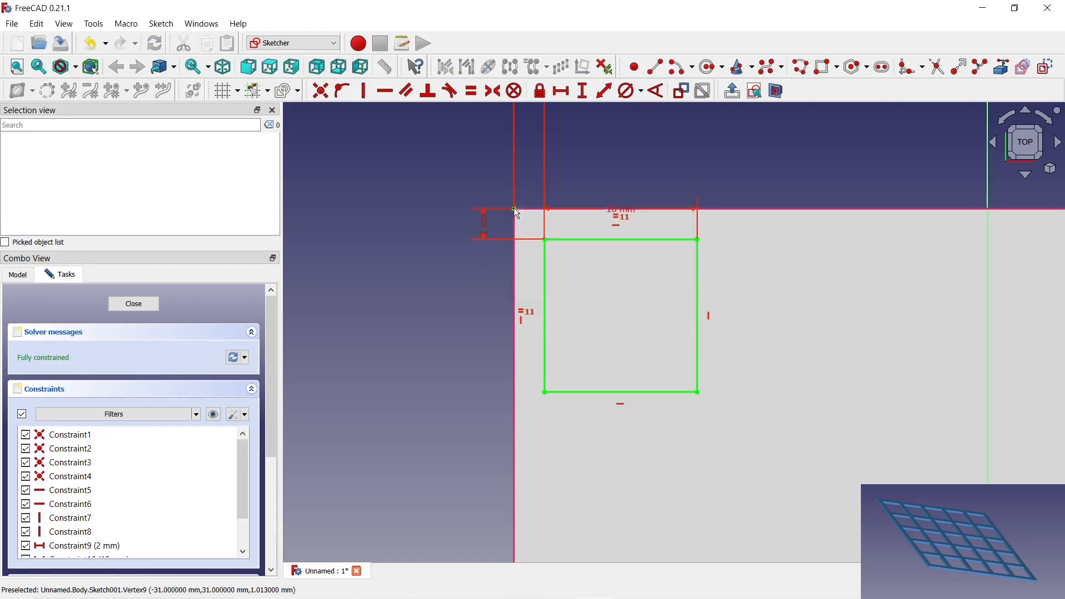
Step: Finish the sketch and cut the square opening out of the plate with a Pocket of type To first
{"action": "scroll", "coordinate": [488, 246], "scroll_direction": "down", "scroll_amount": 5}
{"action": "scroll", "coordinate": [475, 219], "scroll_direction": "up", "scroll_amount": 1}
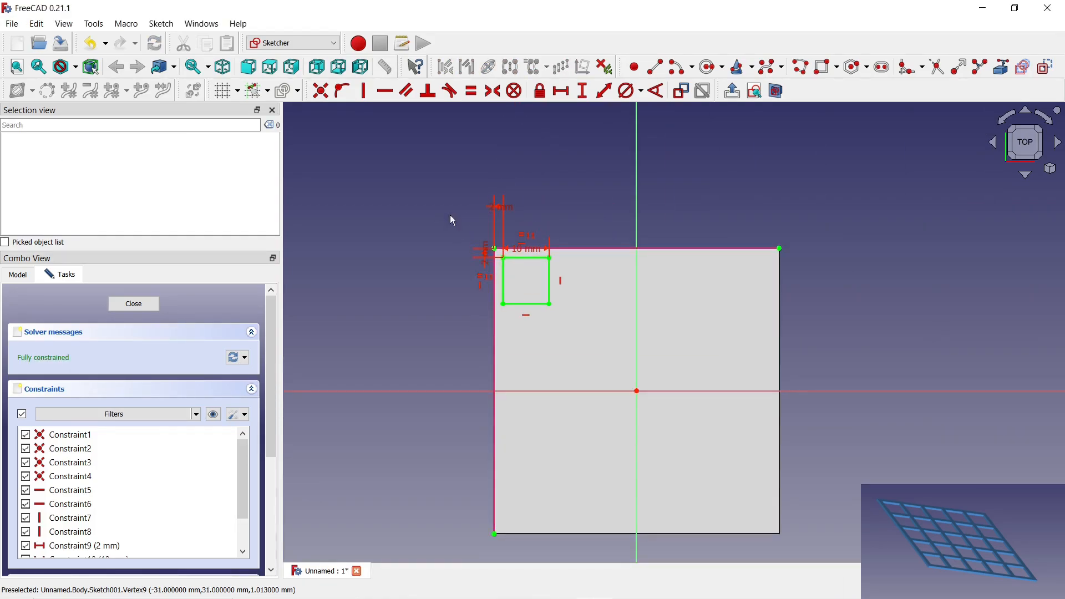
{"action": "left_click", "coordinate": [148, 309]}
{"action": "left_click", "coordinate": [531, 91]}
{"action": "left_click", "coordinate": [231, 355]}
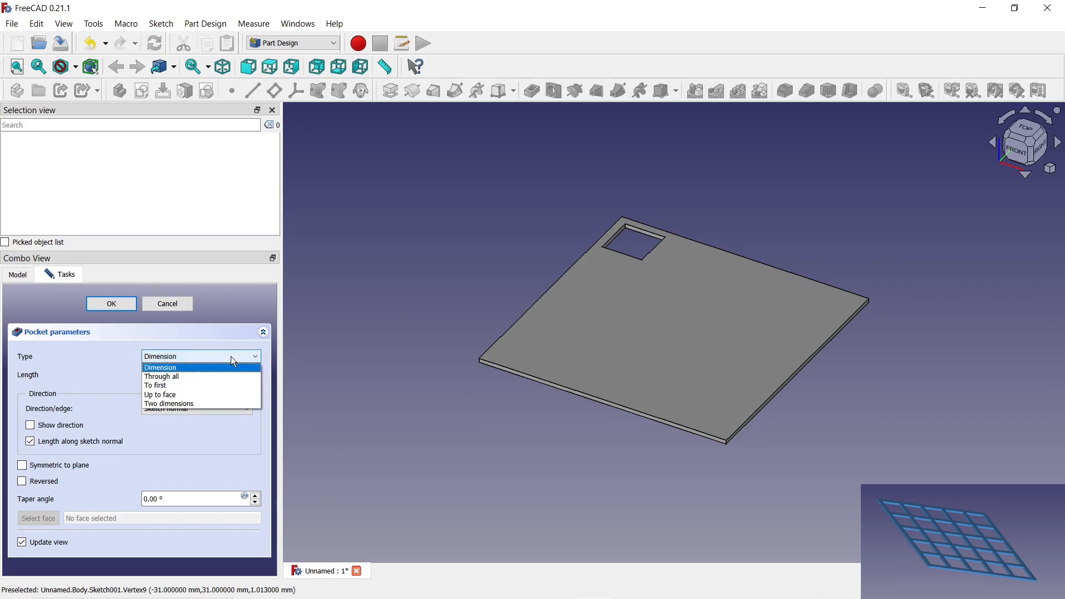
{"action": "left_click", "coordinate": [187, 388]}
{"action": "left_click", "coordinate": [112, 304]}
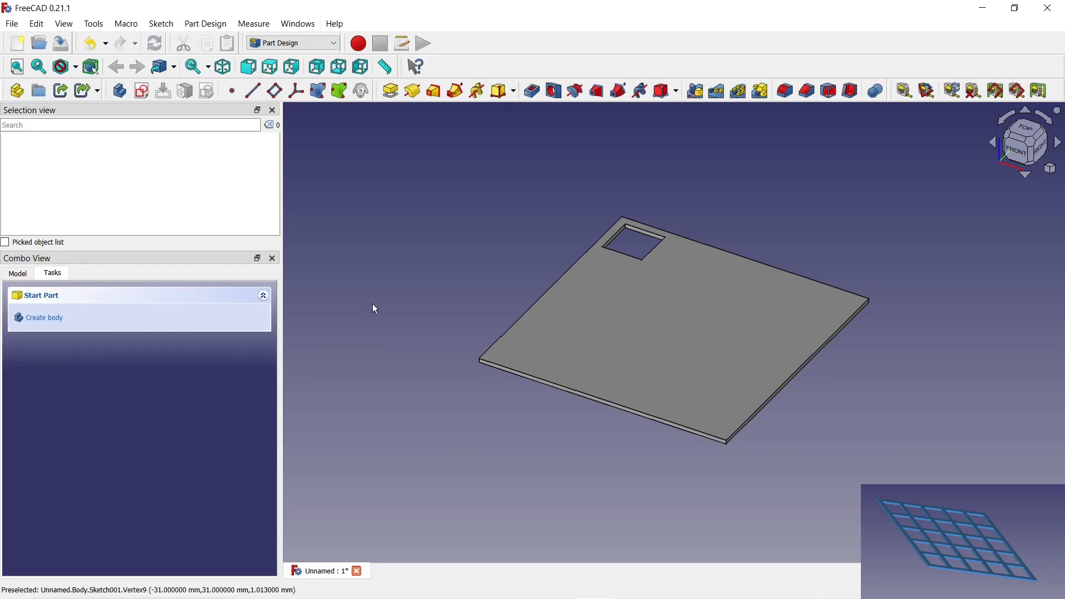
Step: Create a MultiTransform of the square pocket and add a linear pattern to it
{"action": "left_click", "coordinate": [71, 341]}
{"action": "left_click", "coordinate": [760, 91]}
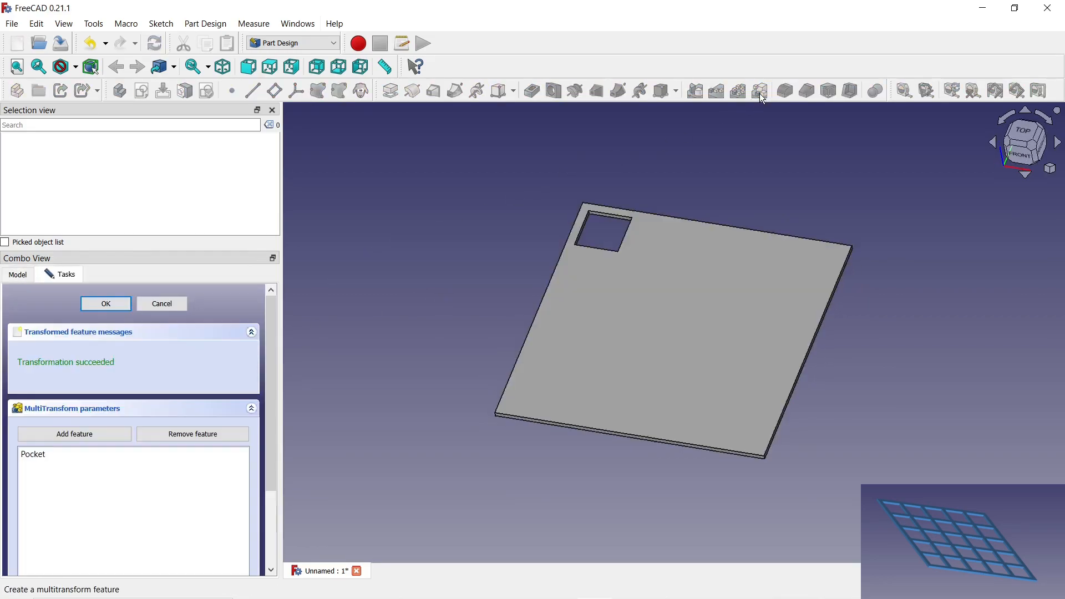
{"action": "scroll", "coordinate": [276, 335], "scroll_direction": "down", "scroll_amount": 3}
{"action": "right_click", "coordinate": [48, 497]}
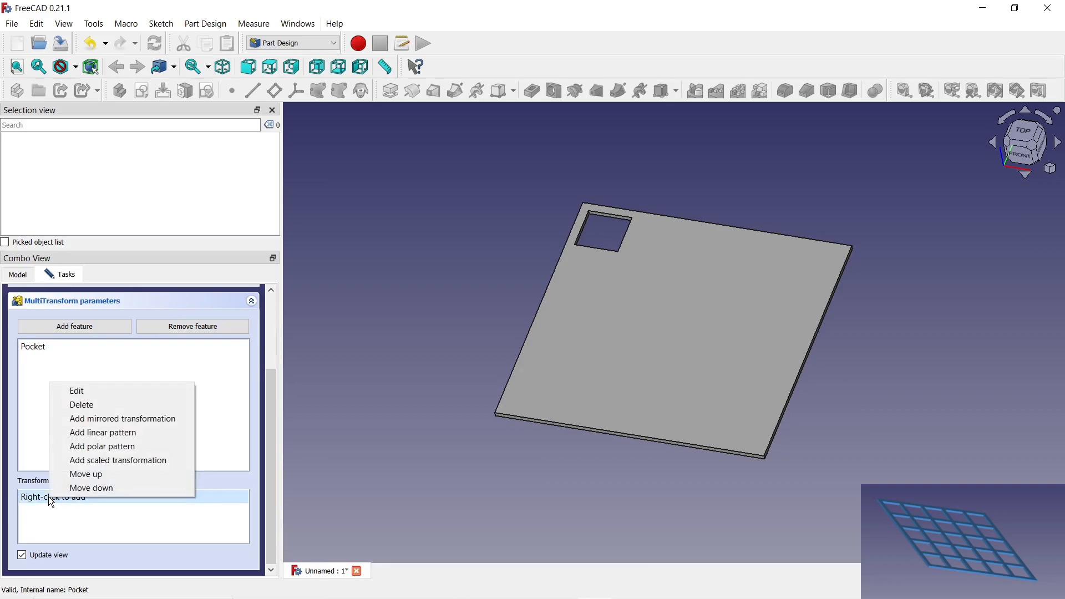
{"action": "left_click", "coordinate": [89, 432]}
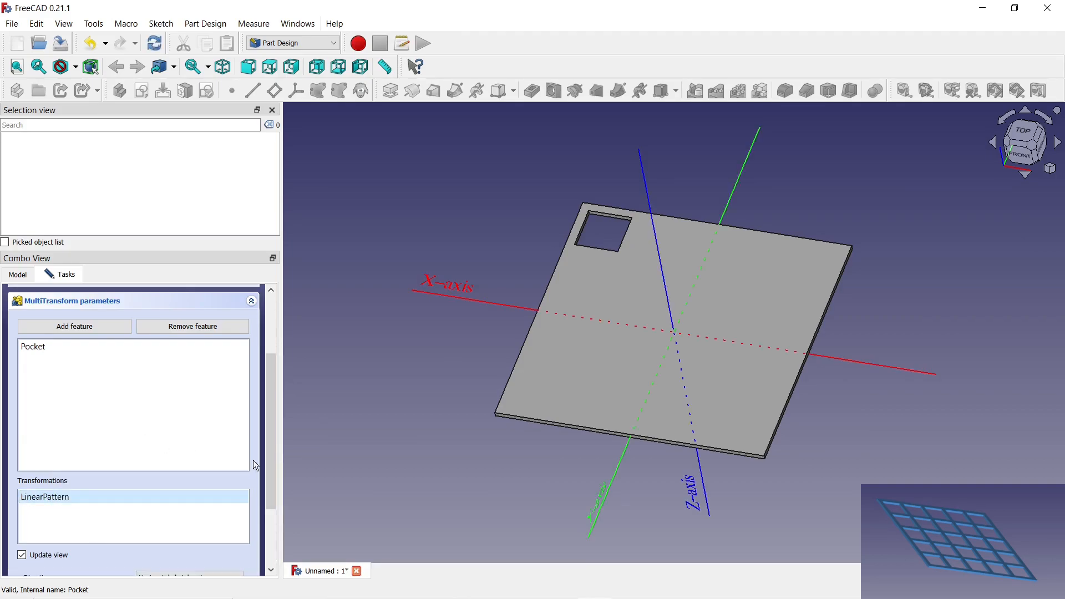
Step: Direct the linear pattern along the plate's front edge and set its length to 48 mm
{"action": "scroll", "coordinate": [273, 549], "scroll_direction": "down", "scroll_amount": 3}
{"action": "left_click", "coordinate": [235, 475]}
{"action": "left_click", "coordinate": [209, 529]}
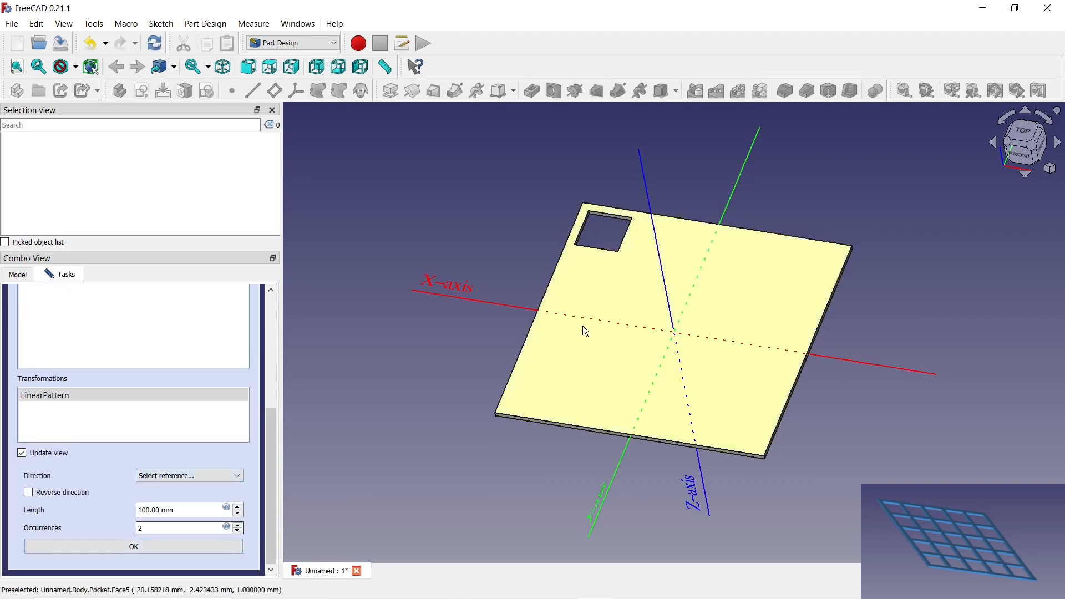
{"action": "left_click", "coordinate": [574, 425]}
{"action": "type", "text": "48"}
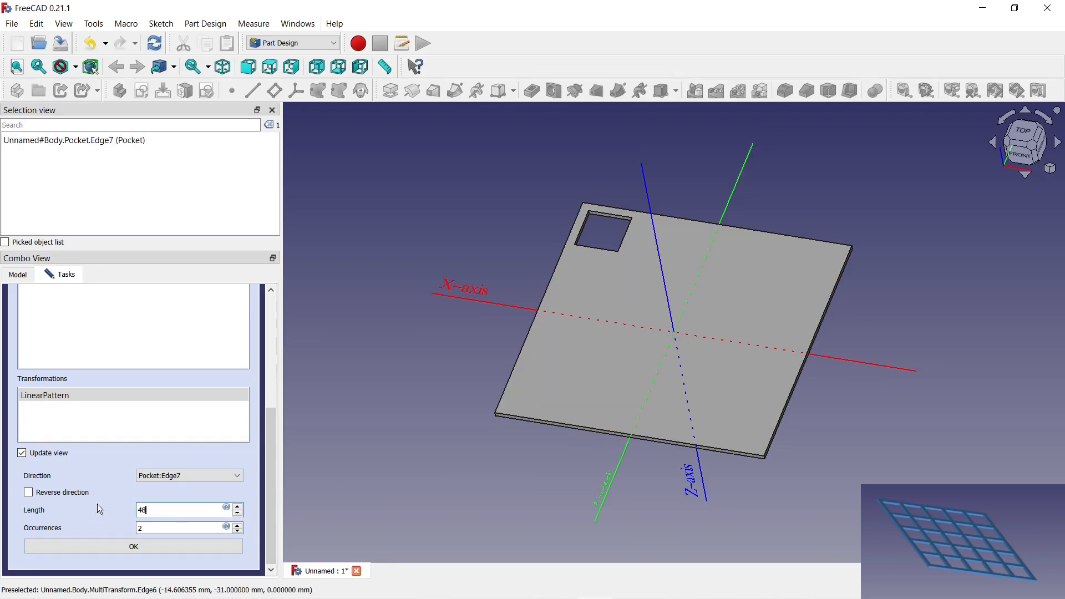
Step: Set the linear pattern to 5 occurrences and accept the MultiTransform
{"action": "left_click", "coordinate": [237, 525]}
{"action": "left_click", "coordinate": [238, 525]}
{"action": "left_click", "coordinate": [237, 524]}
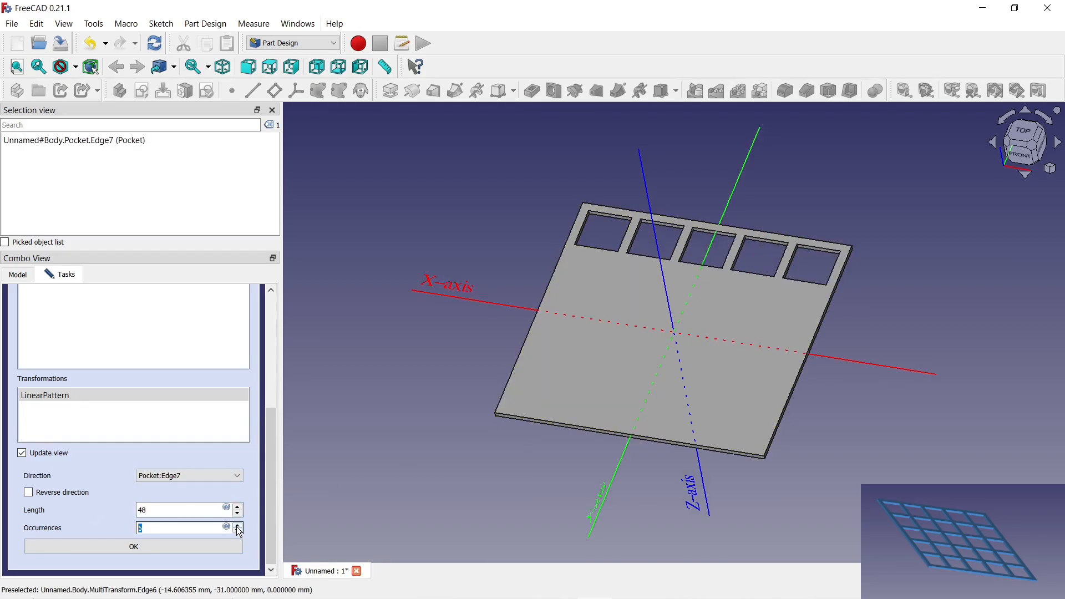
{"action": "left_click", "coordinate": [237, 524]}
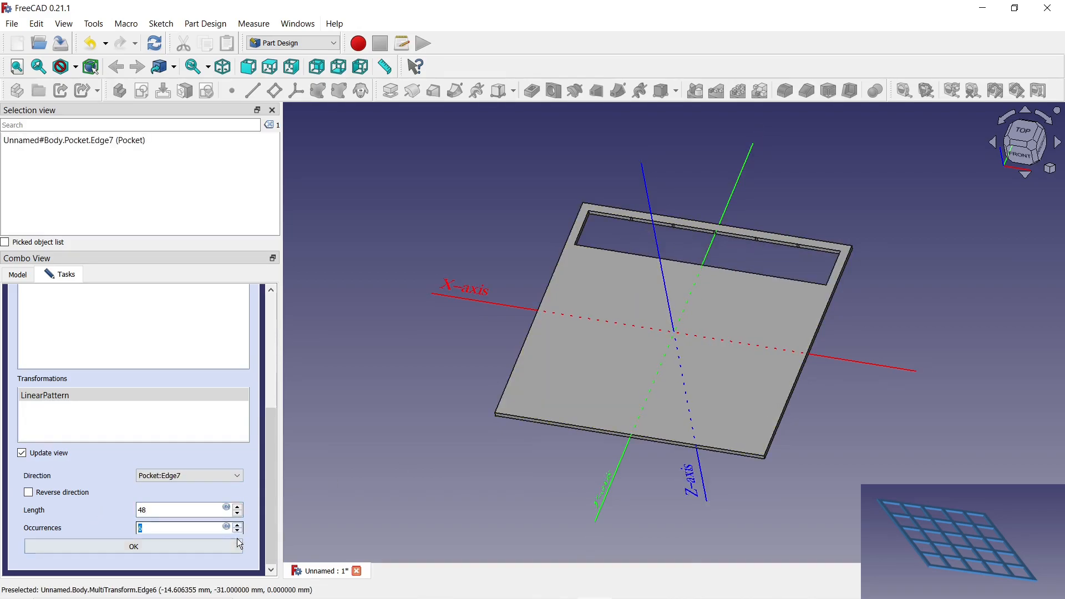
{"action": "left_click", "coordinate": [180, 546]}
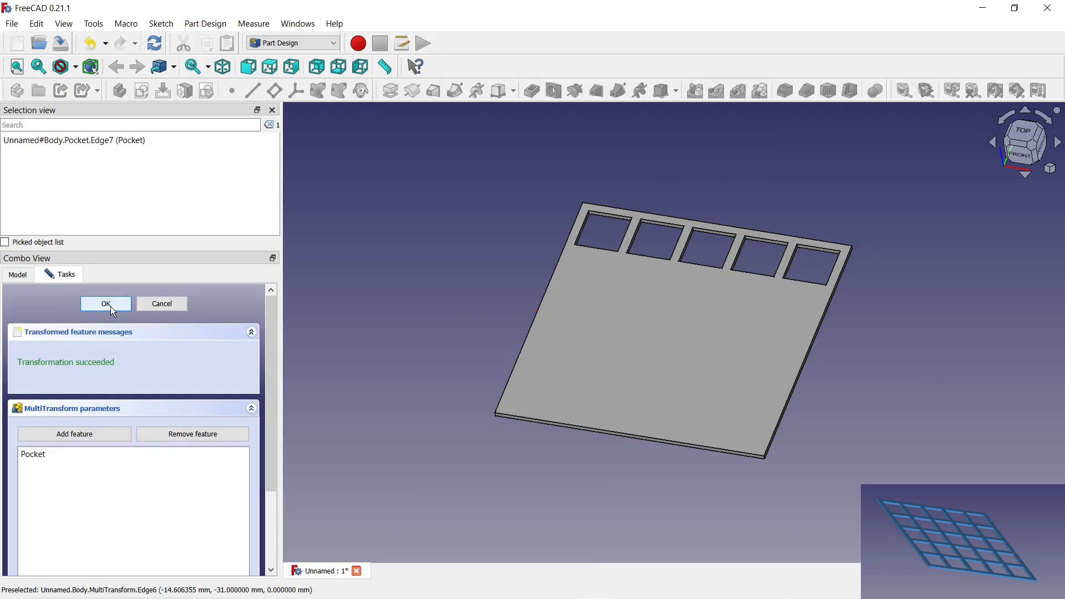
{"action": "left_click", "coordinate": [111, 306]}
Step: Reopen the MultiTransform for editing and add a second linear pattern
{"action": "left_click", "coordinate": [81, 359]}
{"action": "double_click", "coordinate": [82, 358]}
{"action": "scroll", "coordinate": [273, 481], "scroll_direction": "down", "scroll_amount": 3}
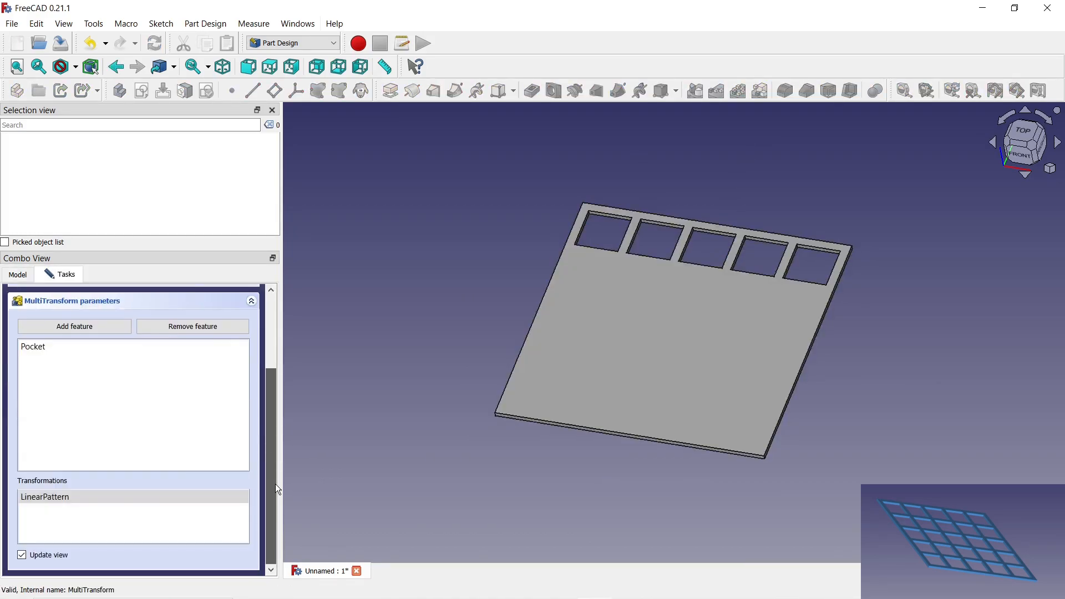
{"action": "right_click", "coordinate": [79, 495]}
{"action": "left_click", "coordinate": [133, 431]}
Step: Run the second pattern along the plate's side edge with a 48 mm length and 5 occurrences, completing the grid of openings
{"action": "scroll", "coordinate": [268, 525], "scroll_direction": "down", "scroll_amount": 3}
{"action": "left_click", "coordinate": [190, 475]}
{"action": "left_click", "coordinate": [210, 541]}
{"action": "left_click", "coordinate": [767, 439]}
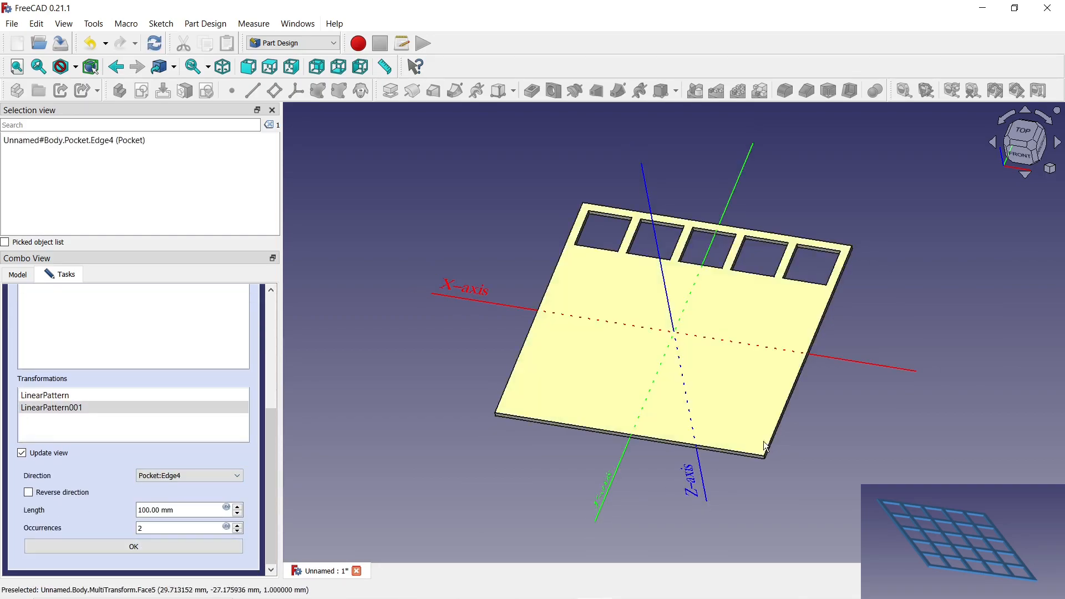
{"action": "type", "text": "48"}
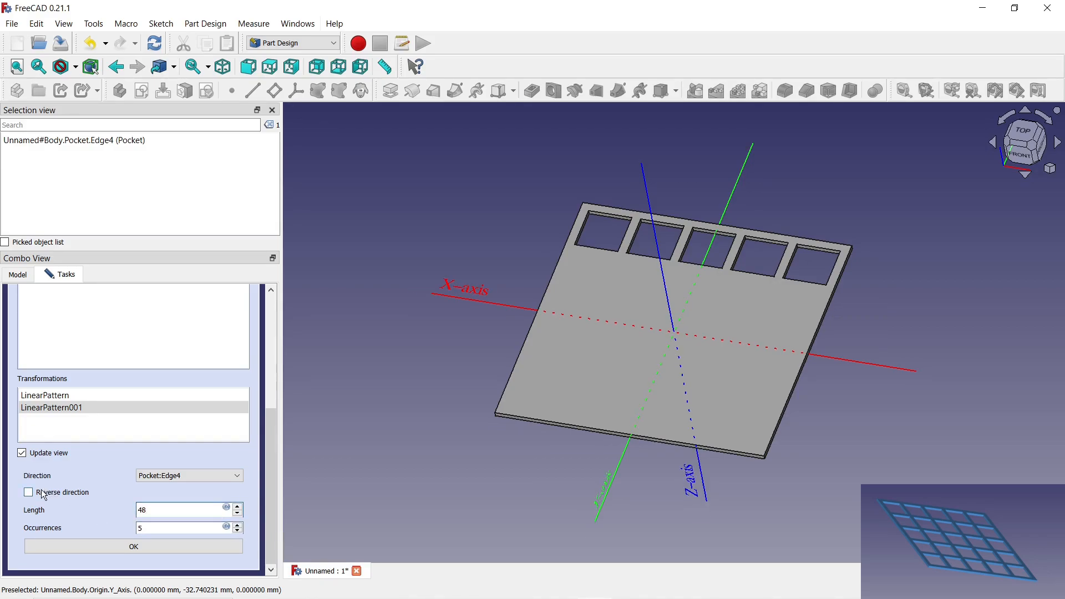
{"action": "left_click", "coordinate": [98, 545]}
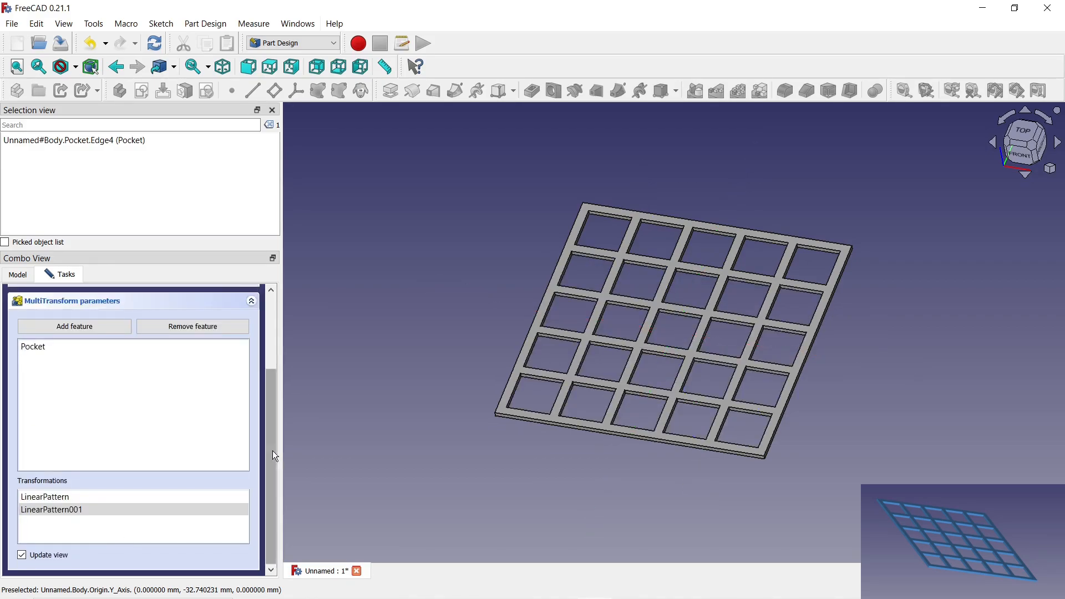
{"action": "scroll", "coordinate": [272, 450], "scroll_direction": "up", "scroll_amount": 5}
{"action": "left_click", "coordinate": [92, 305]}
Step: Open the grid body's appearance settings and set its display mode to Shaded
{"action": "right_click", "coordinate": [40, 305]}
{"action": "left_click", "coordinate": [97, 350]}
{"action": "left_click", "coordinate": [183, 375]}
{"action": "left_click", "coordinate": [177, 391]}
{"action": "left_click", "coordinate": [111, 421]}
Step: Give the grid body a light blue shape color from the basic colors
{"action": "left_click", "coordinate": [187, 461]}
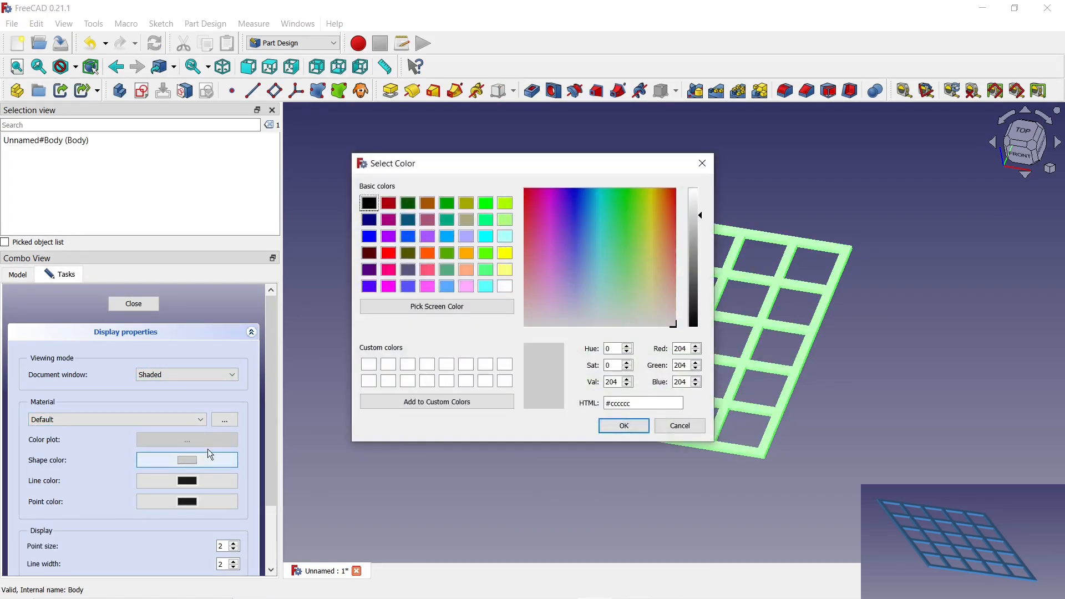
{"action": "left_click", "coordinate": [447, 286]}
{"action": "left_click", "coordinate": [624, 426]}
{"action": "left_click", "coordinate": [133, 303]}
{"action": "middle_click_drag", "start_coordinate": [536, 494], "coordinate": [690, 374]}
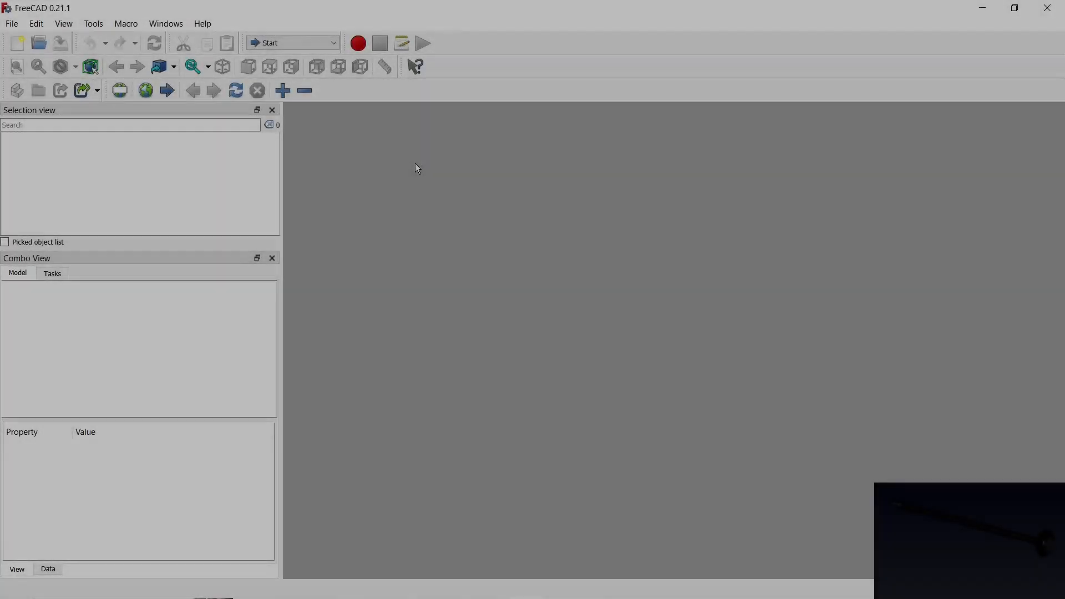
Step: Create a new document in Part Design with a new body and open a sketch on its XY-plane
{"action": "left_click", "coordinate": [292, 43]}
{"action": "left_click", "coordinate": [294, 124]}
{"action": "left_click", "coordinate": [18, 45]}
{"action": "left_click", "coordinate": [49, 319]}
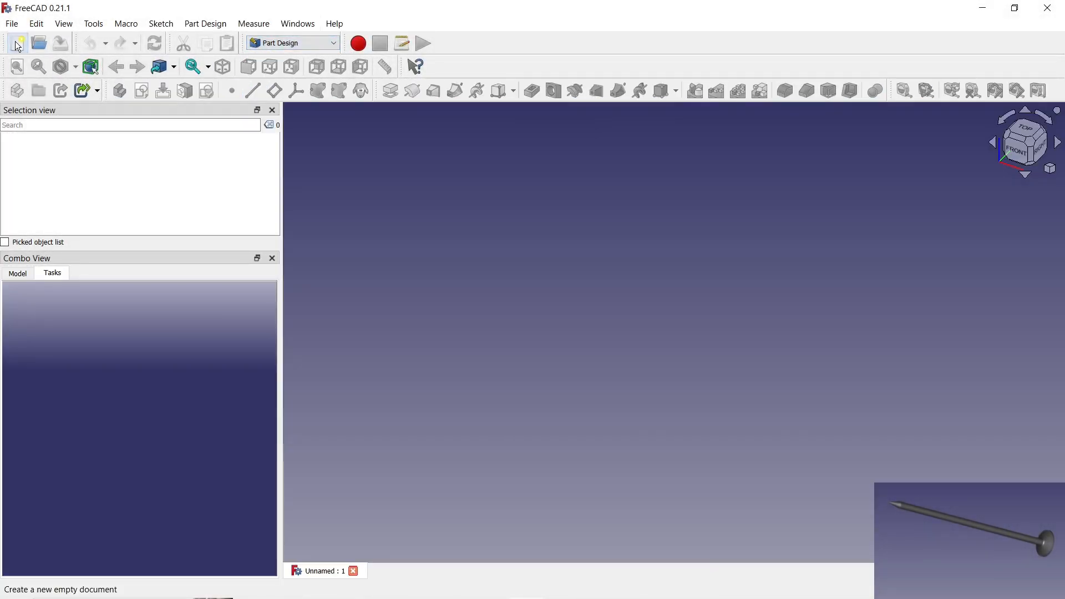
{"action": "left_click", "coordinate": [49, 319]}
{"action": "double_click", "coordinate": [51, 360]}
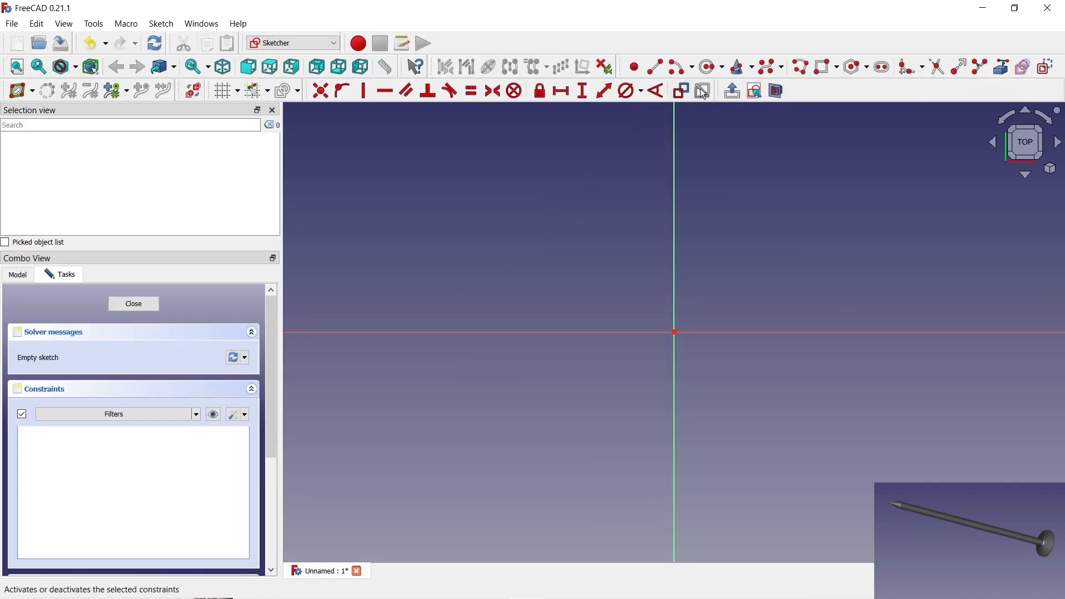
Step: Sketch a closed polyline half-profile of a nail about 53 mm long above the horizontal axis, with a narrow shaft and a sloped, taller head
{"action": "left_click", "coordinate": [799, 68]}
{"action": "left_click", "coordinate": [629, 276]}
{"action": "left_click", "coordinate": [629, 314]}
{"action": "left_click", "coordinate": [385, 315]}
{"action": "left_click", "coordinate": [384, 297]}
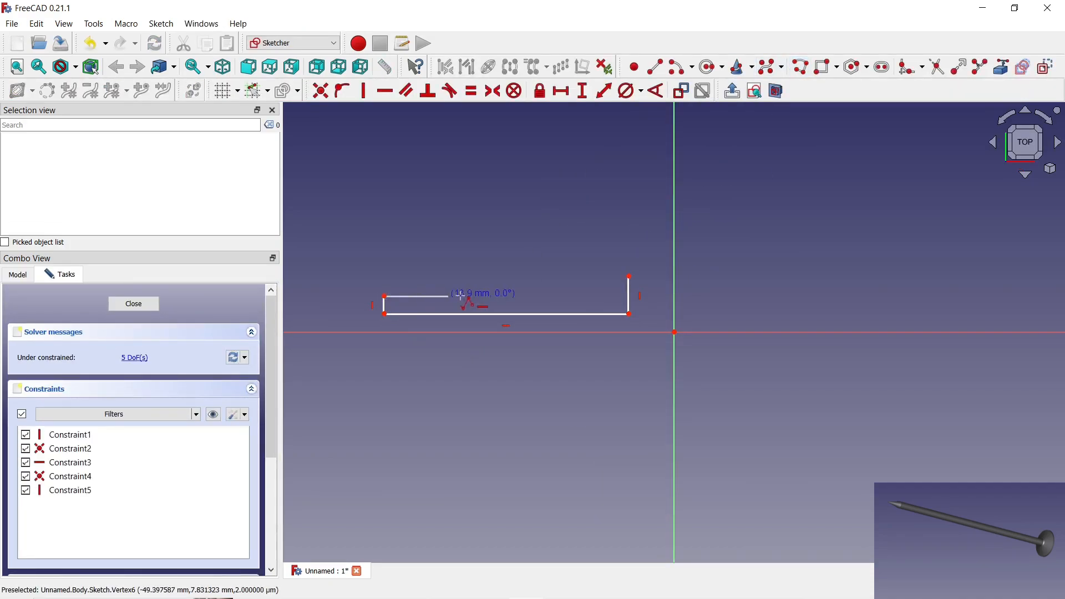
{"action": "left_click", "coordinate": [599, 296]}
{"action": "left_click", "coordinate": [613, 279]}
{"action": "left_click", "coordinate": [628, 277]}
Step: Make the head's short upper edge horizontal and set the vertical edge at the shaft's far end to 1 mm
{"action": "scroll", "coordinate": [624, 269], "scroll_direction": "up", "scroll_amount": 6}
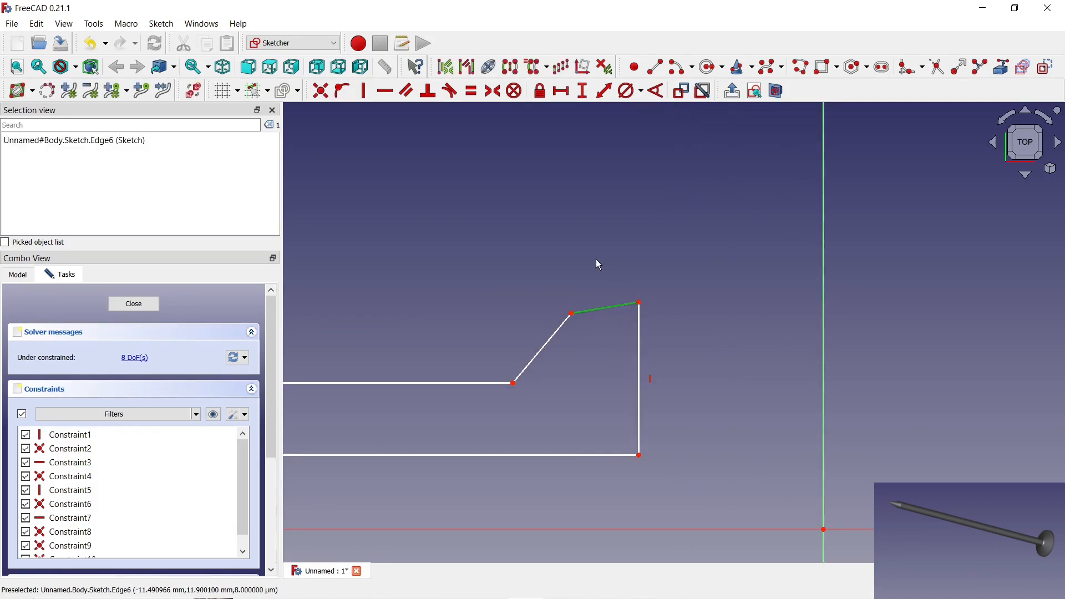
{"action": "left_click", "coordinate": [384, 90]}
{"action": "scroll", "coordinate": [665, 220], "scroll_direction": "down", "scroll_amount": 8}
{"action": "scroll", "coordinate": [452, 256], "scroll_direction": "up", "scroll_amount": 6}
{"action": "left_click", "coordinate": [583, 90]}
{"action": "left_click", "coordinate": [466, 272]}
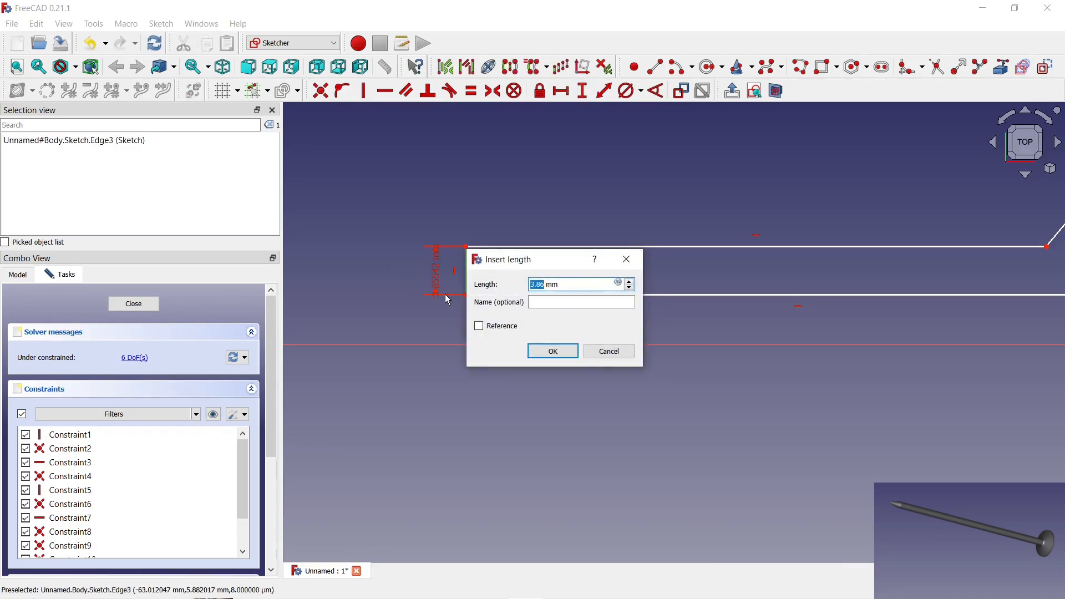
{"action": "left_click", "coordinate": [563, 354]}
Step: Set the head's vertical end edge to 4 mm and place its dimension label outside the profile
{"action": "scroll", "coordinate": [435, 335], "scroll_direction": "down", "scroll_amount": 6}
{"action": "scroll", "coordinate": [820, 269], "scroll_direction": "up", "scroll_amount": 6}
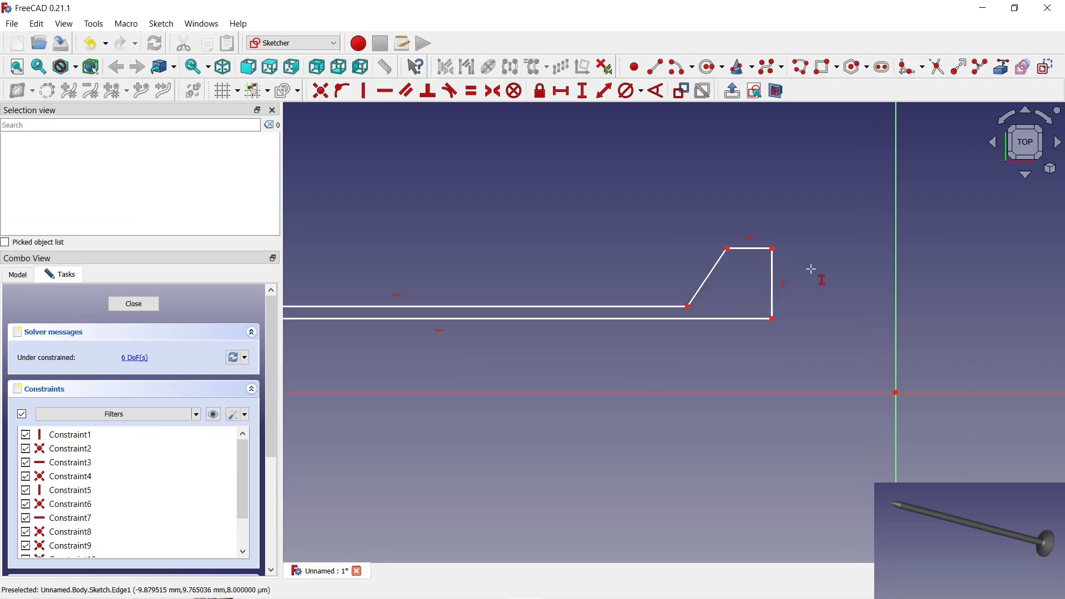
{"action": "left_click", "coordinate": [774, 275]}
{"action": "key", "text": "Return"}
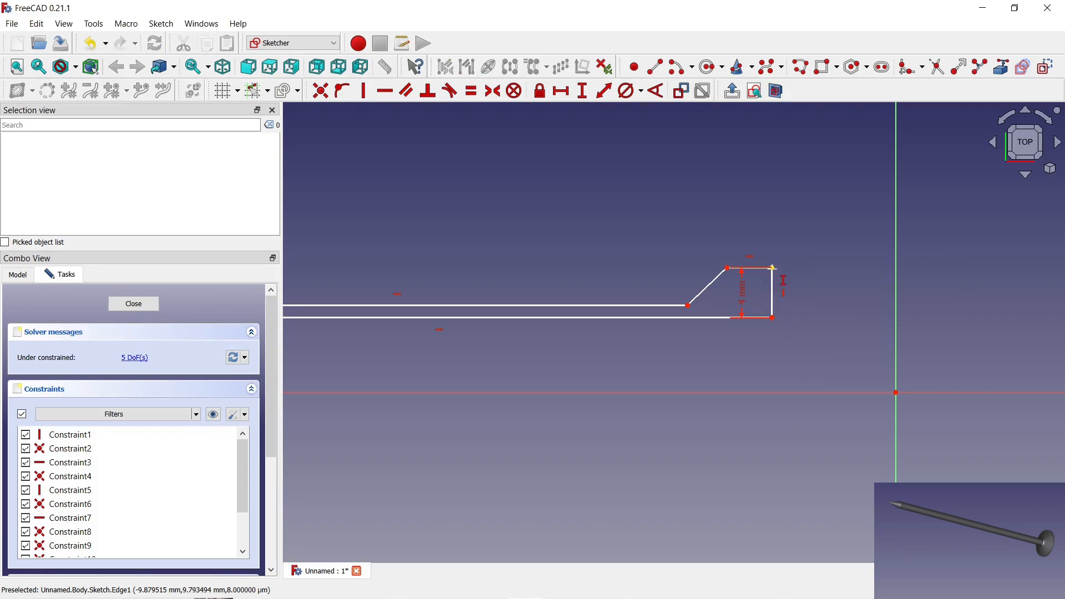
{"action": "left_click_drag", "start_coordinate": [742, 293], "coordinate": [813, 288]}
Step: Constrain the short upper edge of the nail head to a horizontal length of 0.5 mm
{"action": "left_click", "coordinate": [560, 90]}
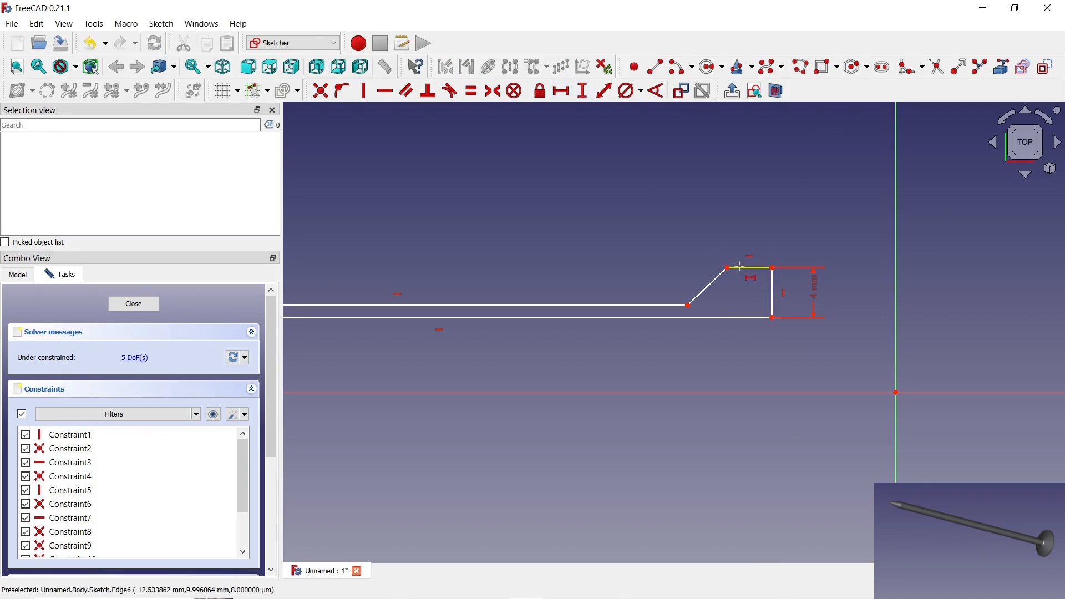
{"action": "left_click", "coordinate": [739, 268]}
{"action": "type", "text": "0.5"}
{"action": "key", "text": "Return"}
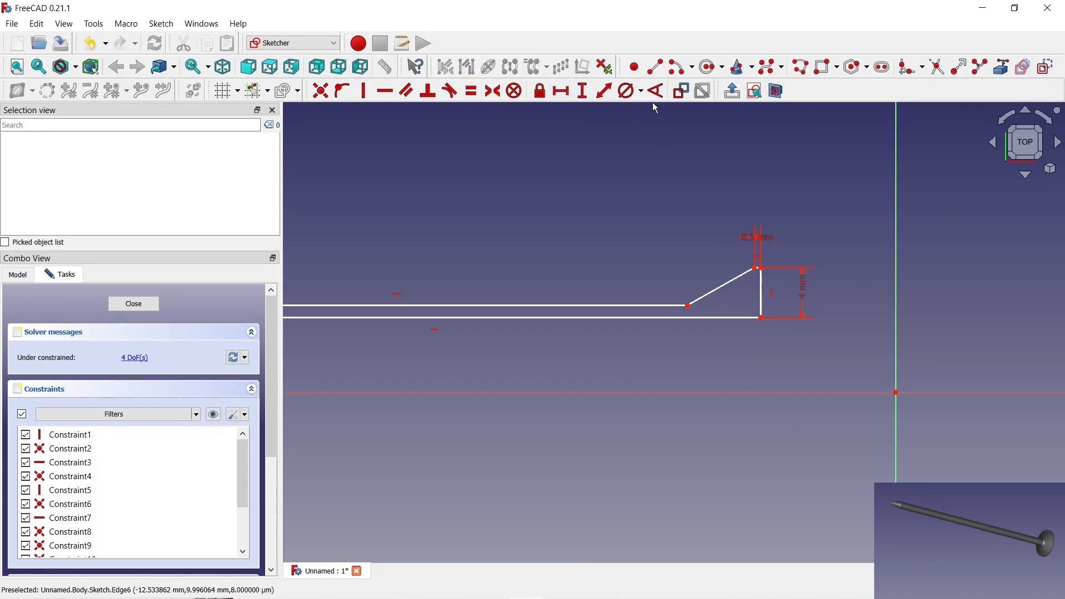
Step: Set the angle between the head's sloped edge and the shaft's upper edge to 110°
{"action": "left_click", "coordinate": [711, 292]}
{"action": "left_click", "coordinate": [661, 304]}
{"action": "type", "text": "ka1"}
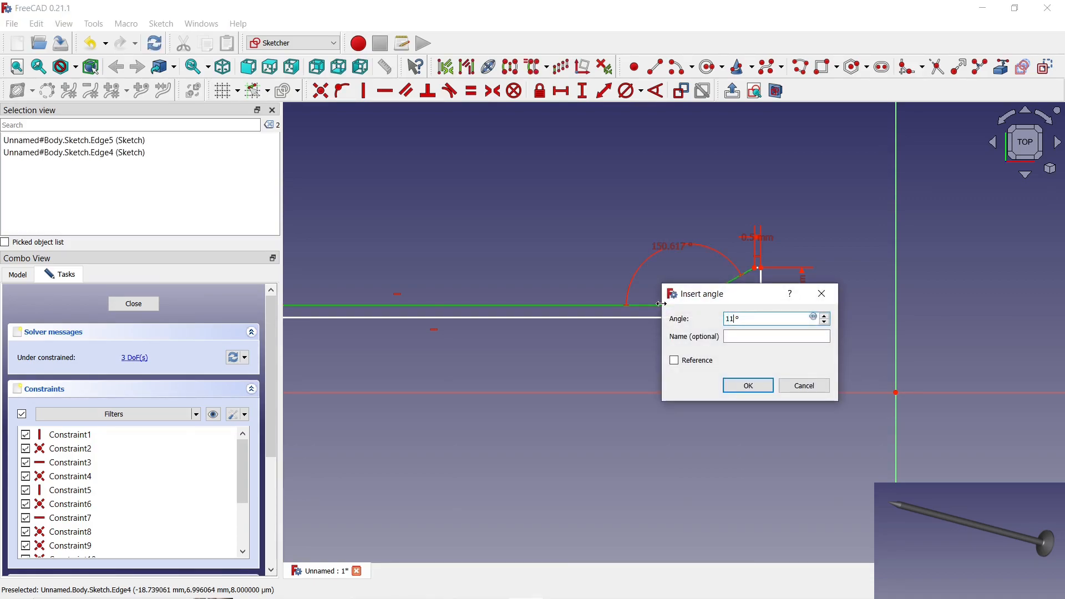
{"action": "type", "text": "10"}
{"action": "key", "text": "Return"}
Step: Set the profile's long lower edge to 60 mm and place its dimension label below the profile
{"action": "scroll", "coordinate": [691, 209], "scroll_direction": "down", "scroll_amount": 3}
{"action": "scroll", "coordinate": [500, 210], "scroll_direction": "up", "scroll_amount": 2}
{"action": "key", "text": "l"}
{"action": "left_click", "coordinate": [530, 299]}
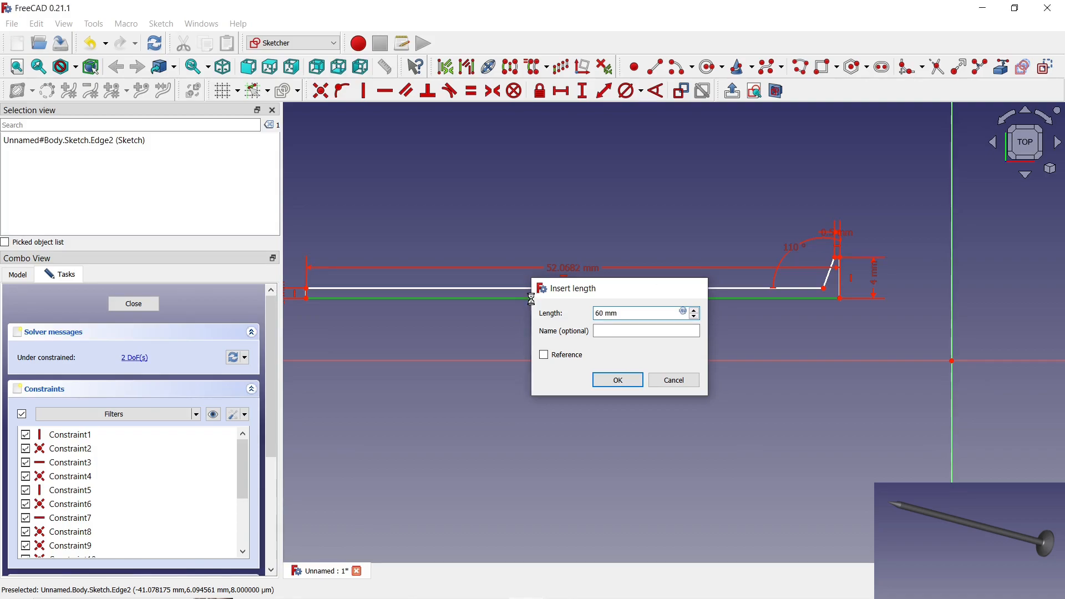
{"action": "key", "text": "Return"}
{"action": "left_click_drag", "start_coordinate": [532, 269], "coordinate": [533, 330]}
Step: Make the lower corner at the head end of the profile coincident with the origin and close the sketch
{"action": "left_click", "coordinate": [843, 299]}
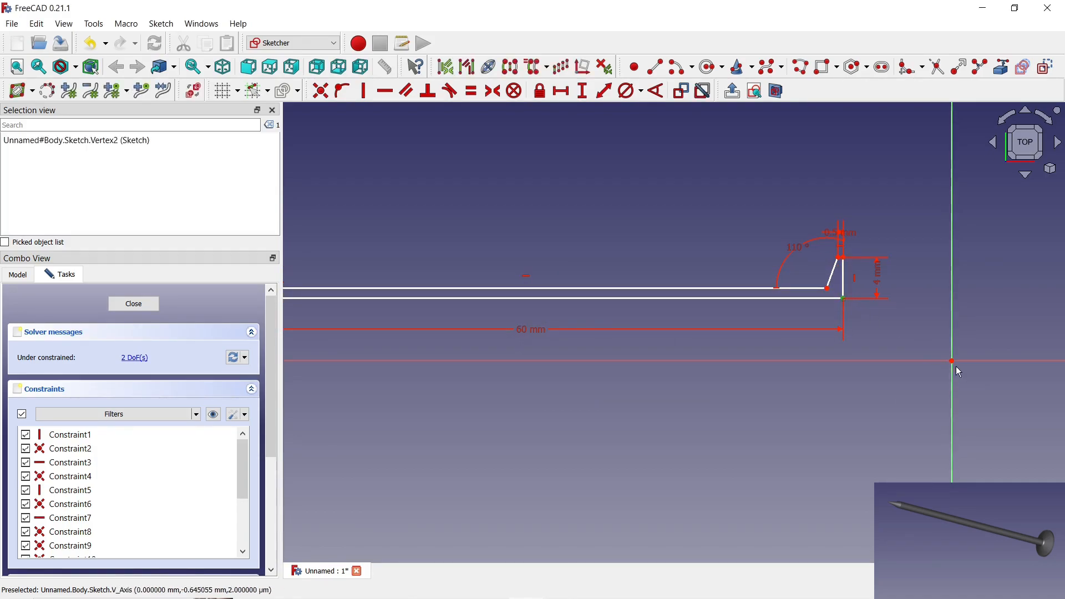
{"action": "left_click", "coordinate": [952, 362]}
{"action": "key", "text": "c"}
{"action": "left_click", "coordinate": [135, 304]}
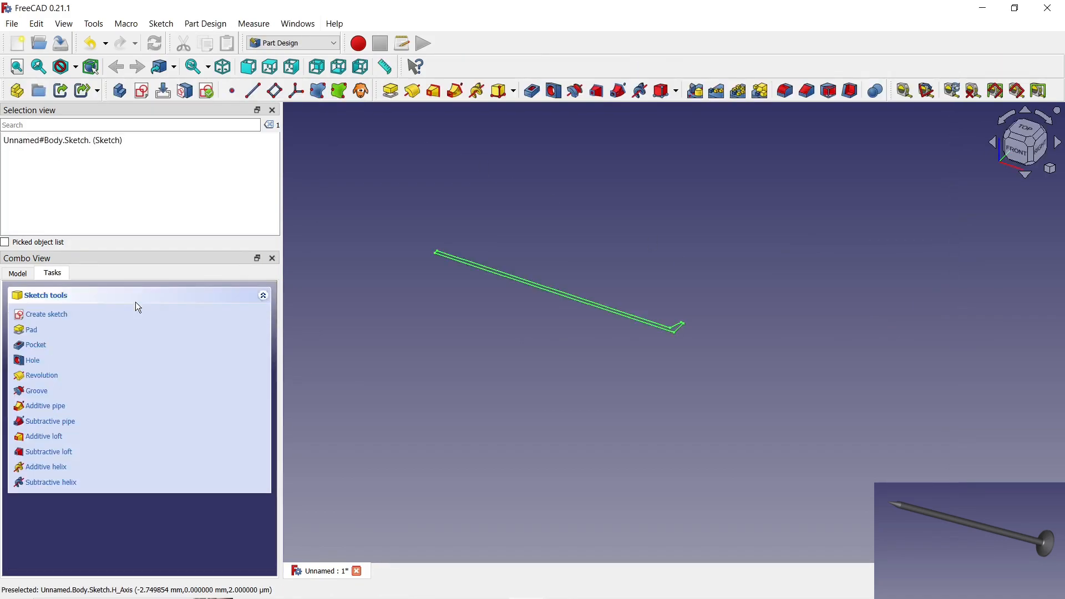
Step: Revolve the nail profile about the X-axis, picked as the reference axis in the model
{"action": "left_click", "coordinate": [37, 374]}
{"action": "left_click", "coordinate": [255, 356]}
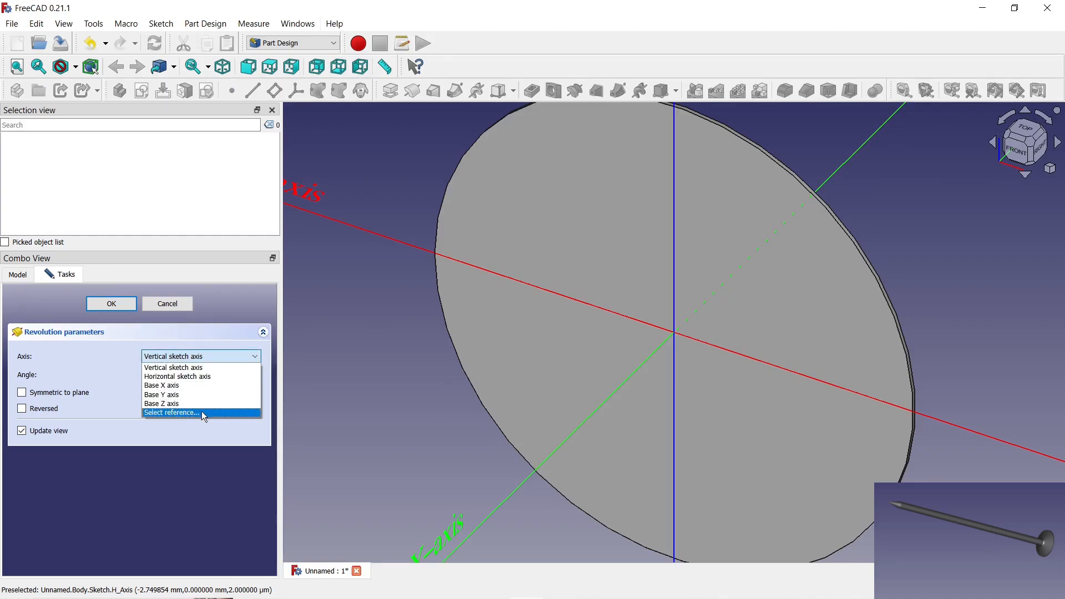
{"action": "left_click", "coordinate": [201, 412]}
{"action": "left_click", "coordinate": [700, 342]}
{"action": "left_click", "coordinate": [112, 306]}
Step: Fillet the circular edge where the shaft meets the head with a 0.4 mm radius
{"action": "middle_click_drag", "start_coordinate": [411, 319], "coordinate": [496, 368]}
{"action": "scroll", "coordinate": [681, 344], "scroll_direction": "up", "scroll_amount": 10}
{"action": "left_click", "coordinate": [637, 305]}
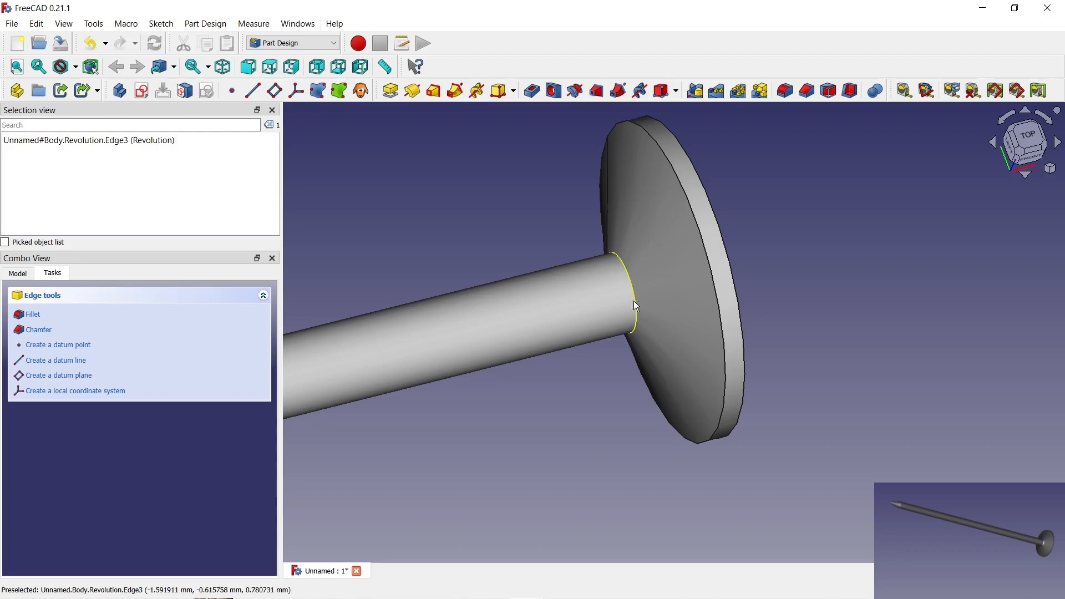
{"action": "left_click", "coordinate": [785, 90]}
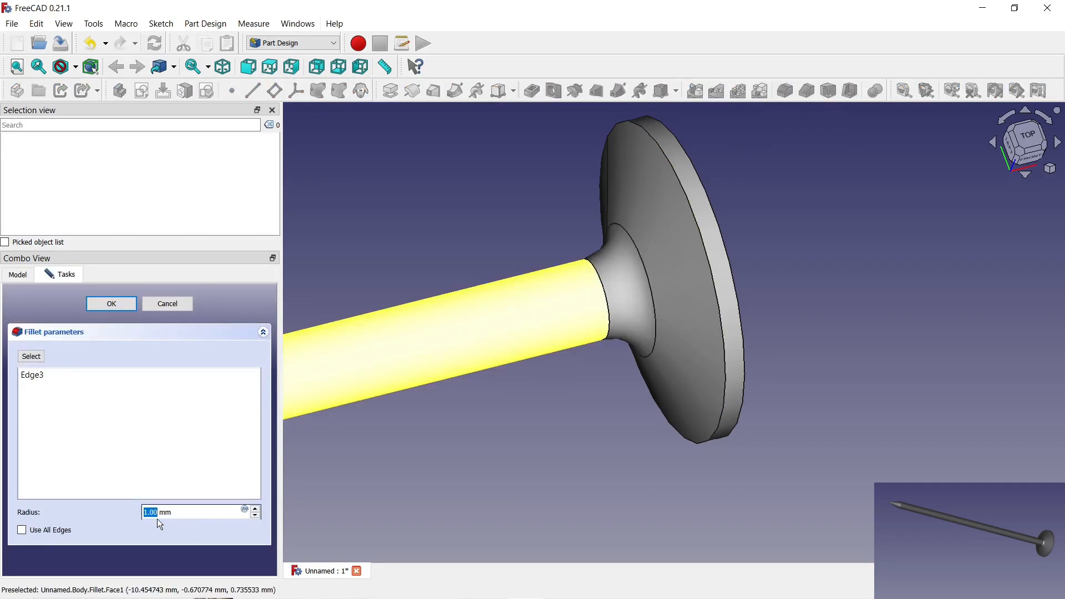
{"action": "type", "text": "0.4"}
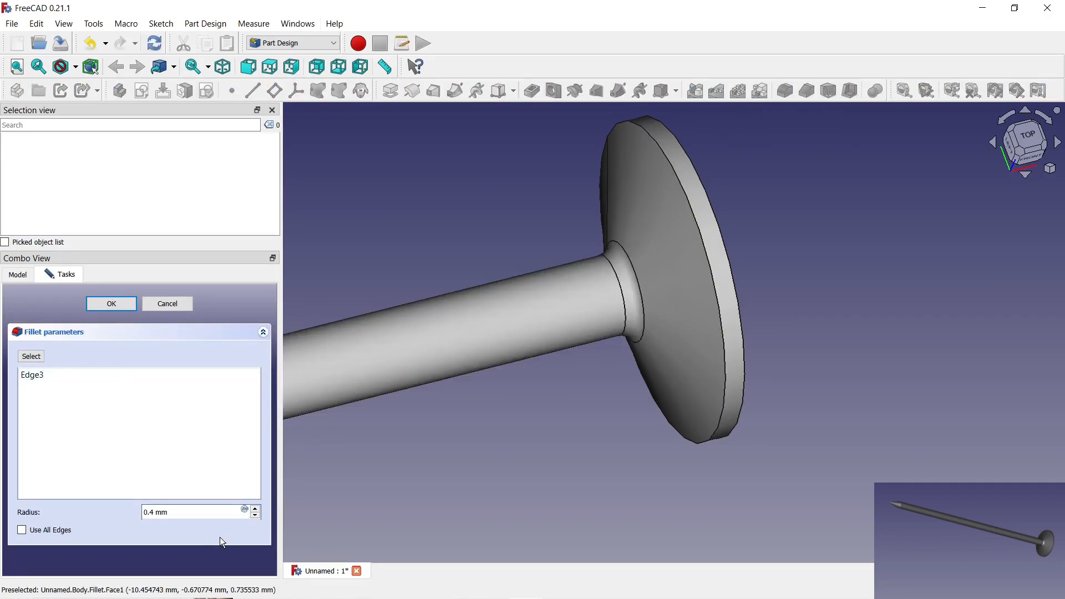
{"action": "left_click", "coordinate": [111, 304]}
Step: Chamfer the shaft's free end edge into a point using two distances, size 4 mm and size 2 0.9 mm
{"action": "scroll", "coordinate": [695, 234], "scroll_direction": "down", "scroll_amount": 8}
{"action": "scroll", "coordinate": [478, 301], "scroll_direction": "up", "scroll_amount": 7}
{"action": "left_click", "coordinate": [440, 279]}
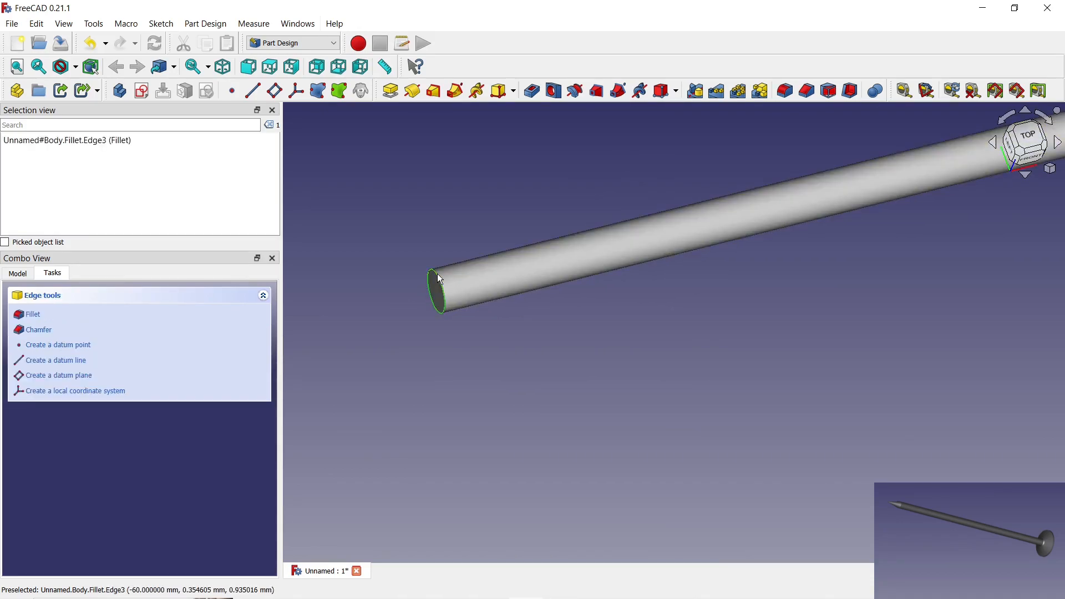
{"action": "left_click", "coordinate": [237, 494]}
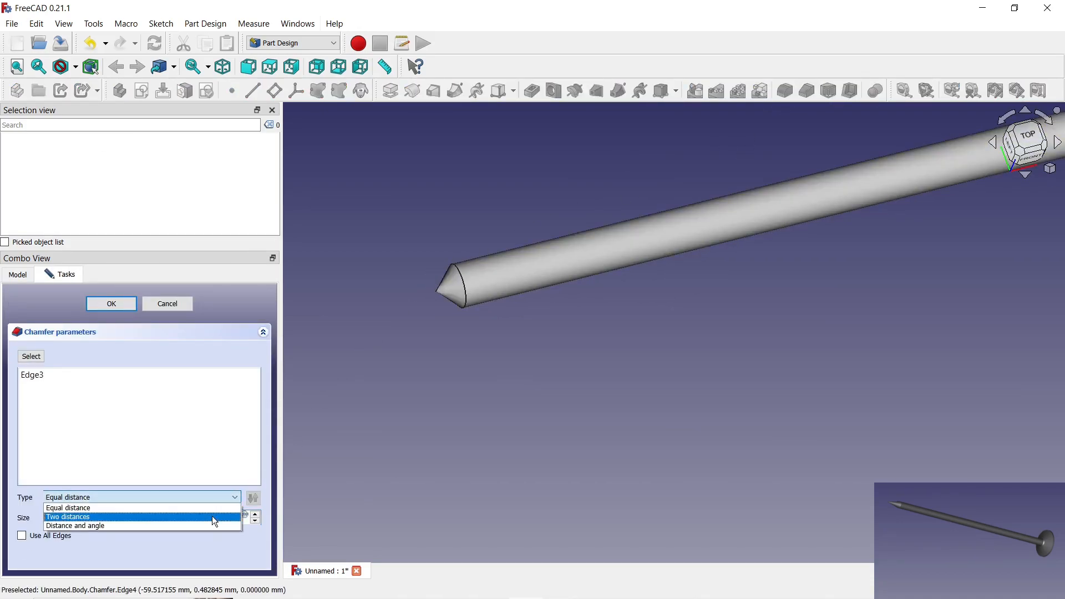
{"action": "left_click", "coordinate": [208, 509]}
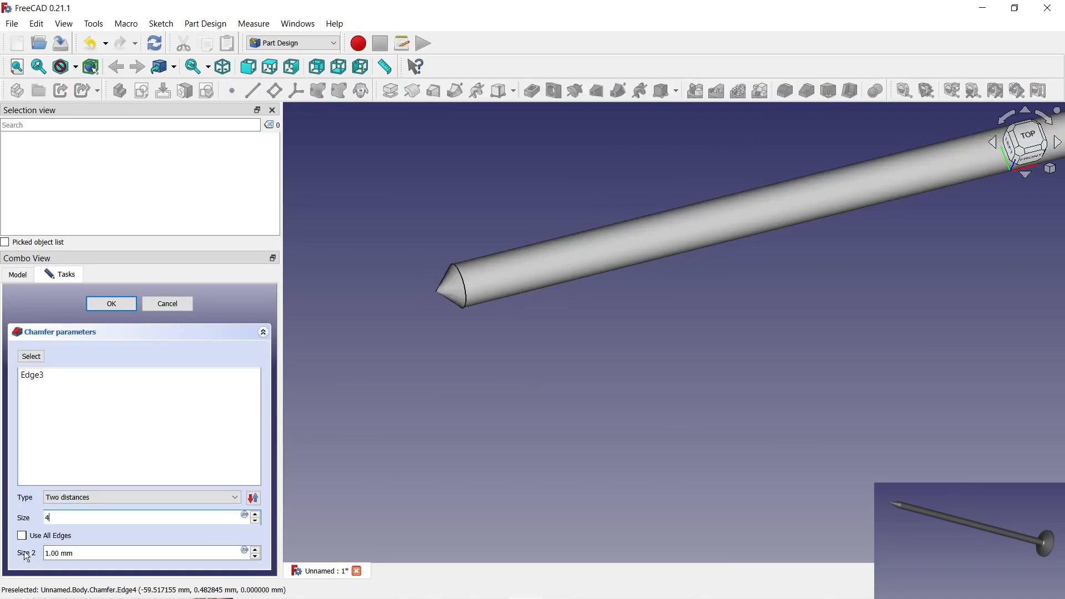
{"action": "key", "text": "Tab"}
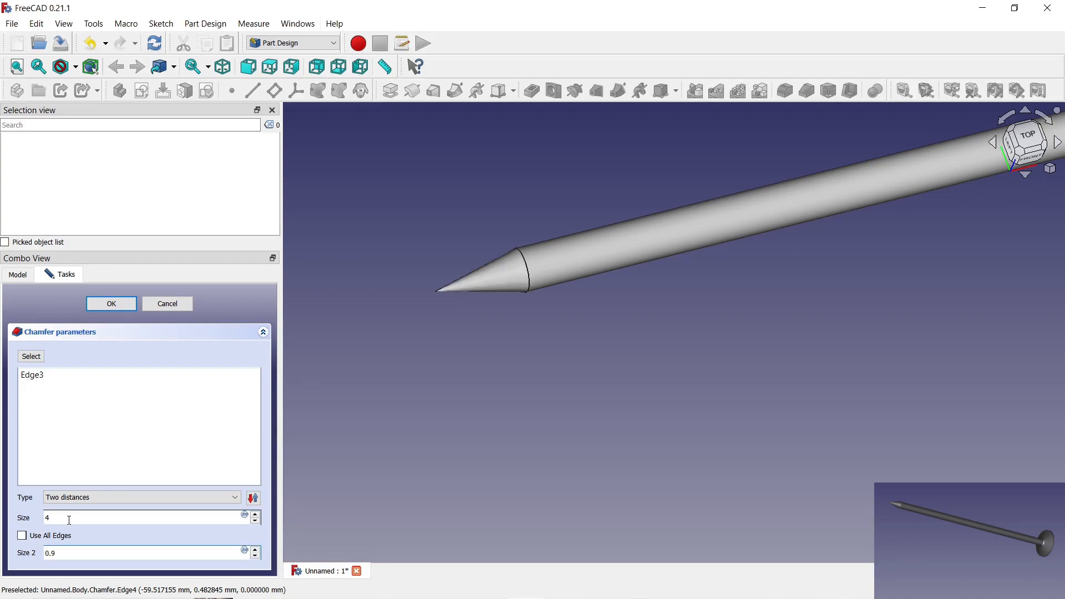
{"action": "left_click", "coordinate": [119, 306]}
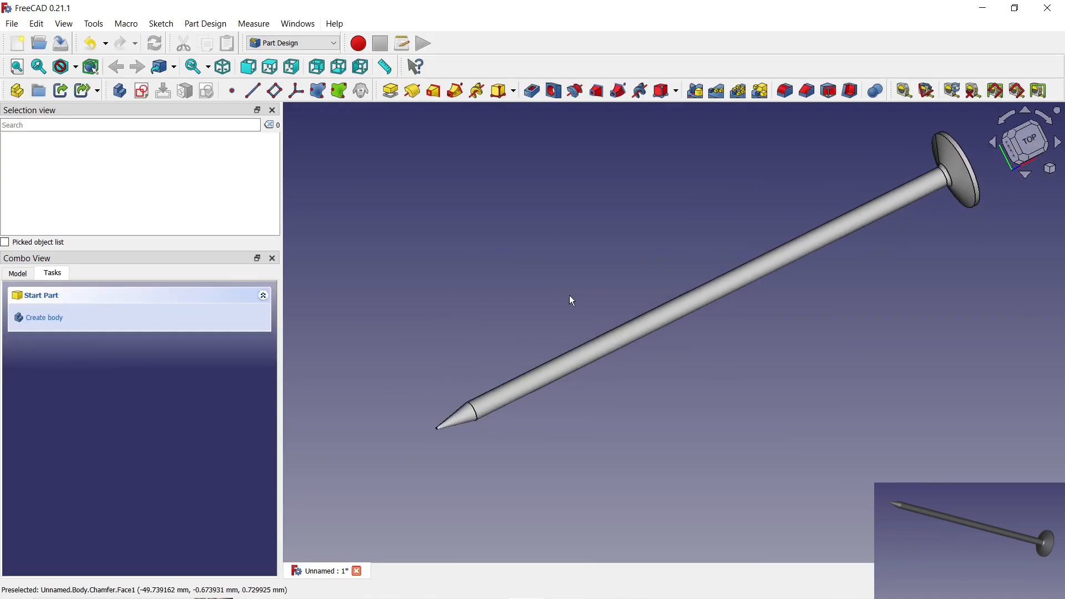
Step: Change the nail body's appearance to a dark grey material look
{"action": "left_click", "coordinate": [58, 301]}
{"action": "right_click", "coordinate": [59, 302]}
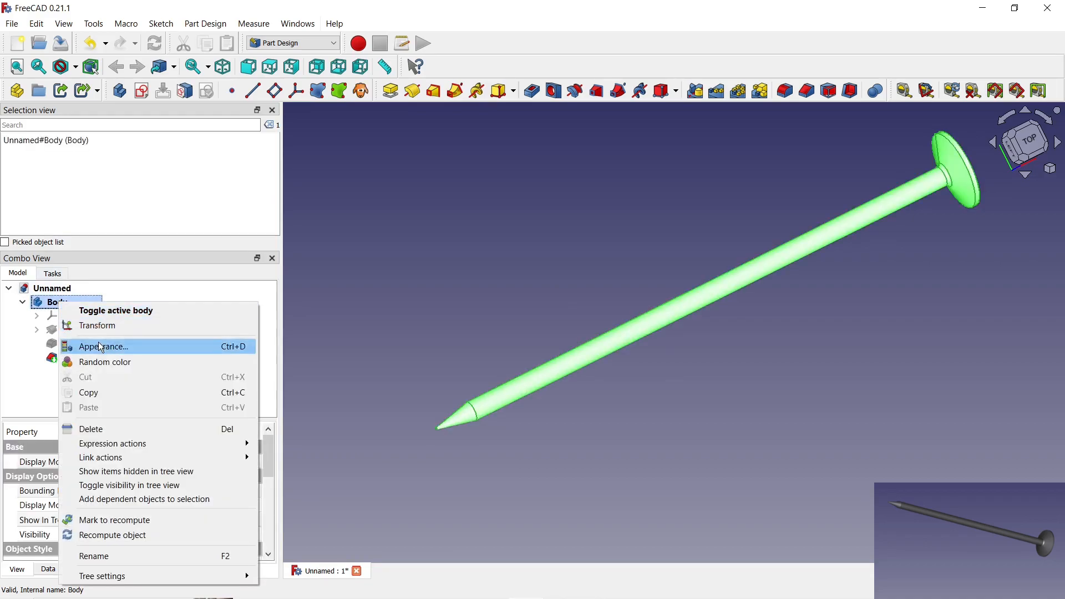
{"action": "left_click", "coordinate": [105, 346]}
{"action": "left_click", "coordinate": [195, 375]}
{"action": "left_click", "coordinate": [161, 395]}
{"action": "left_click", "coordinate": [145, 420]}
{"action": "left_click", "coordinate": [135, 435]}
{"action": "left_click", "coordinate": [136, 304]}
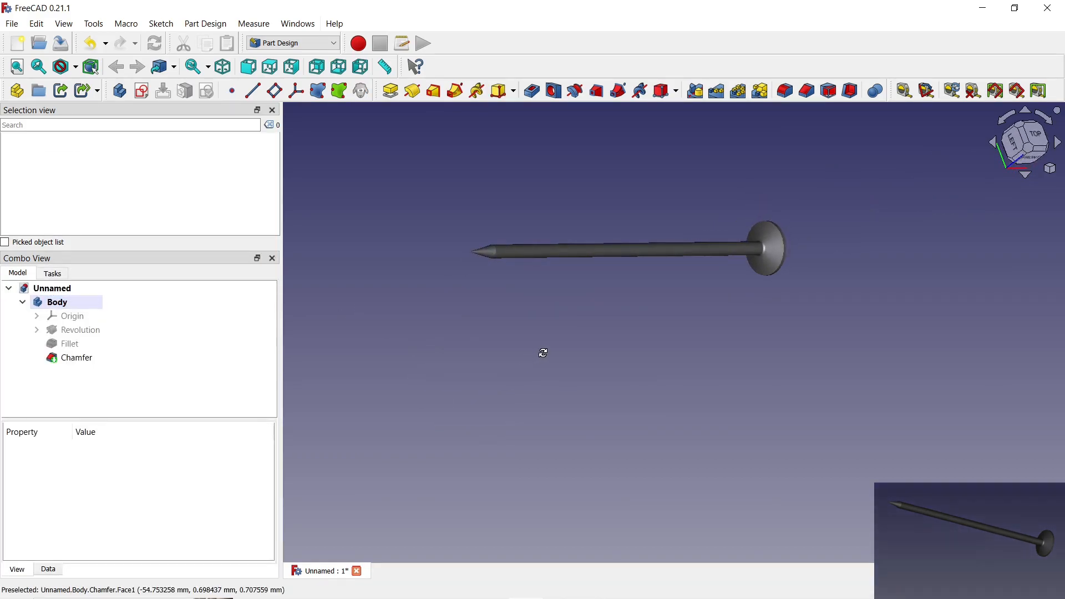